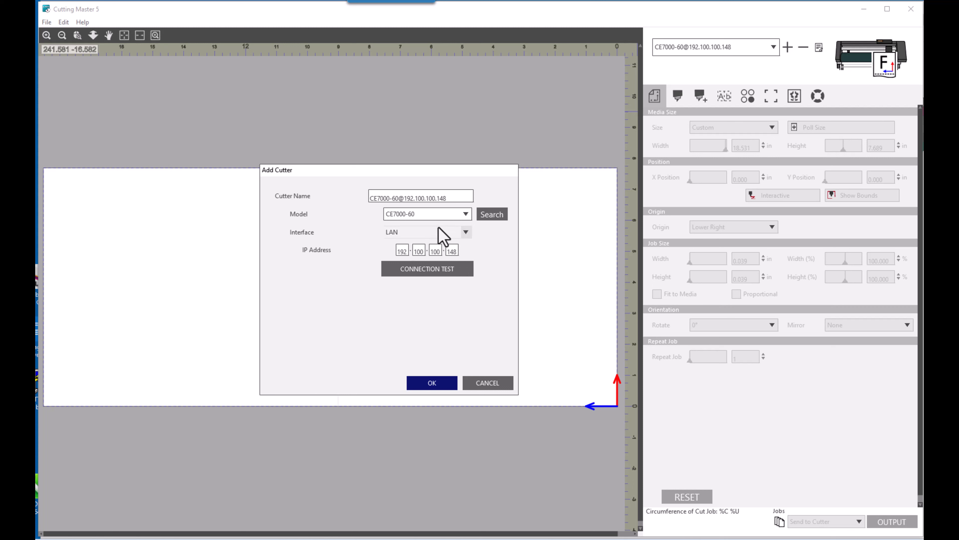
Test the LAN connection to the CE7000-60 cutter at 192.100.100.148 and confirm adding the cutter.
{"action": "left_click", "coordinate": [438, 266]}
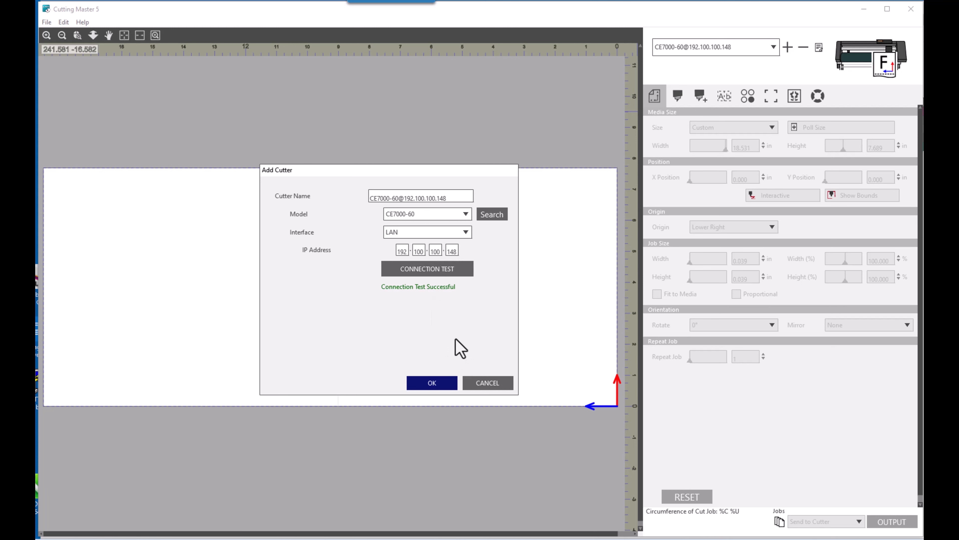
{"action": "left_click", "coordinate": [454, 382]}
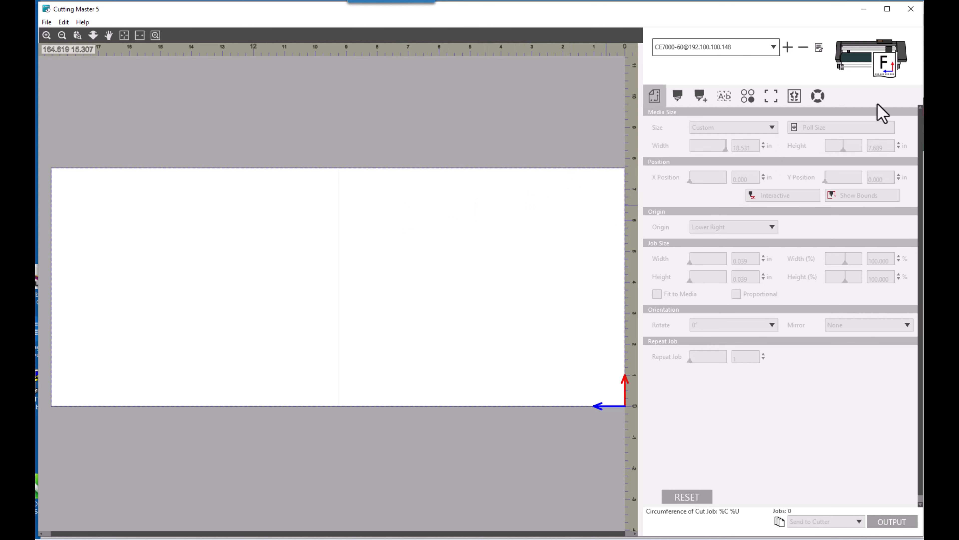
Open the cutter's Remote Panel Utility from the plotter information and review the list of cutting conditions.
{"action": "left_click", "coordinate": [680, 96]}
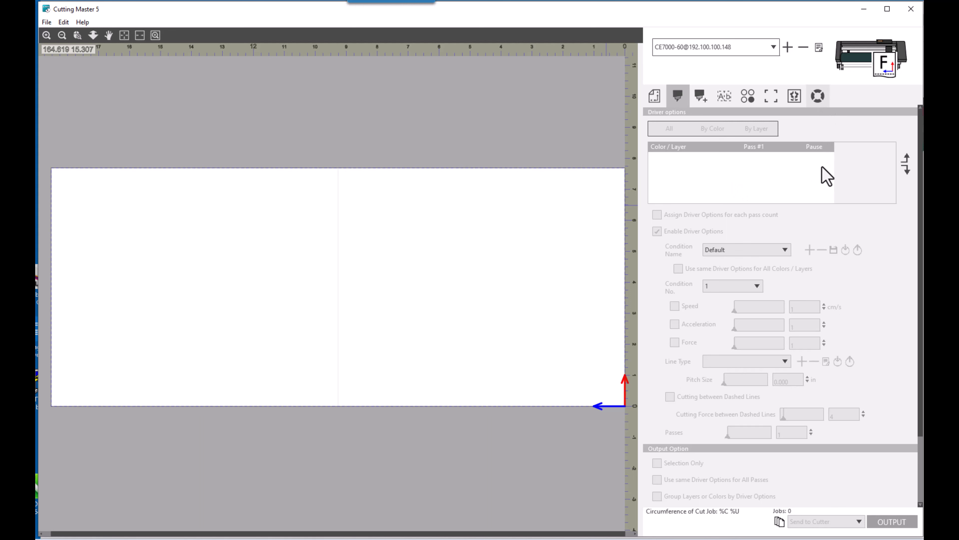
{"action": "left_click", "coordinate": [819, 96]}
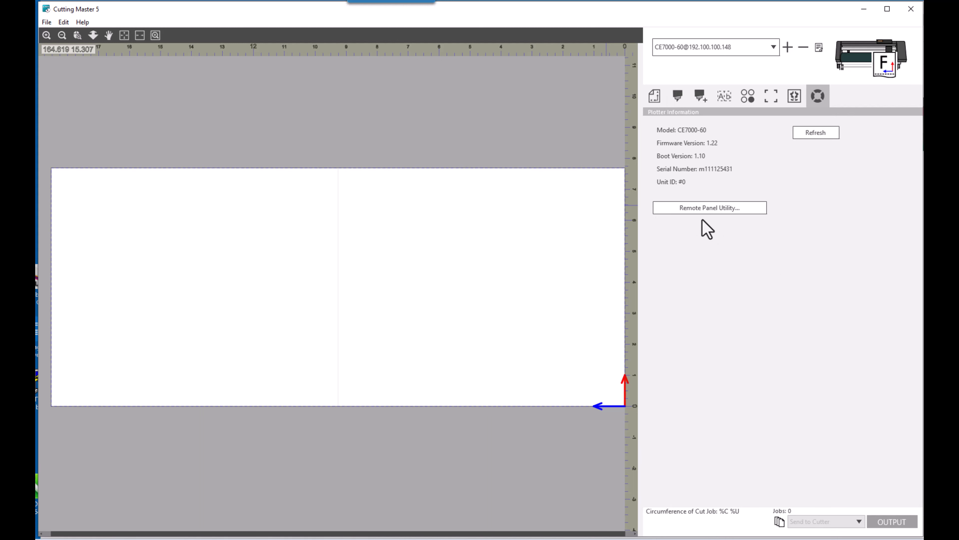
{"action": "left_click", "coordinate": [717, 208]}
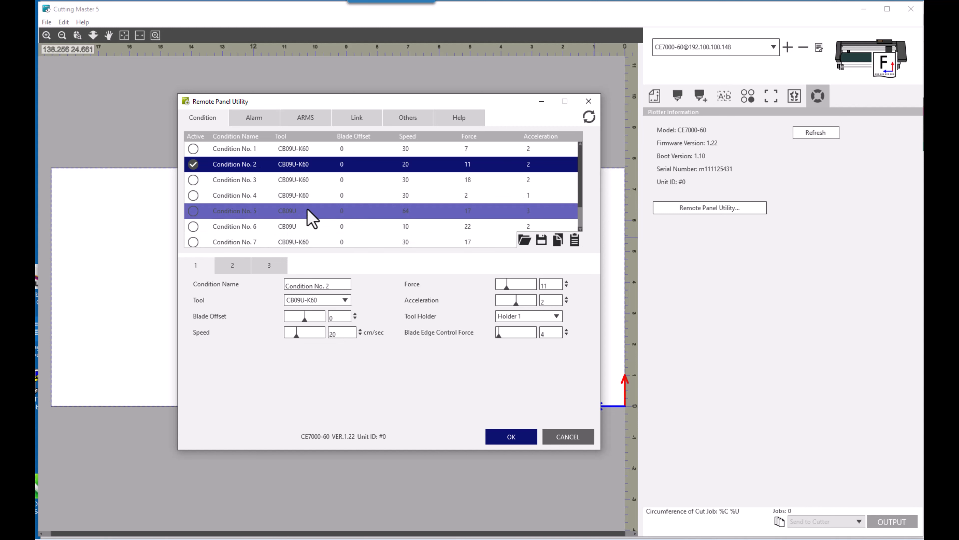
{"action": "scroll", "coordinate": [321, 215], "scroll_direction": "down", "scroll_amount": 1}
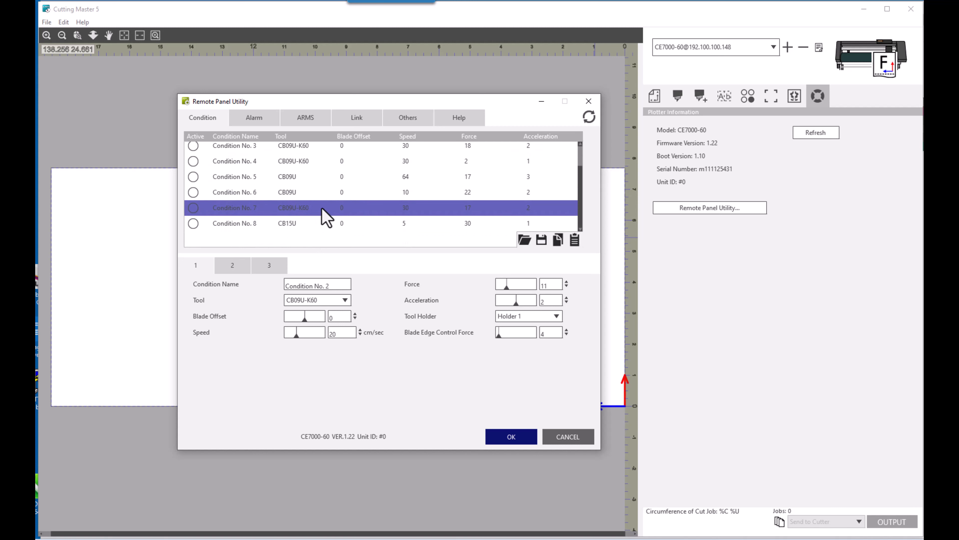
{"action": "scroll", "coordinate": [394, 211], "scroll_direction": "up", "scroll_amount": 1}
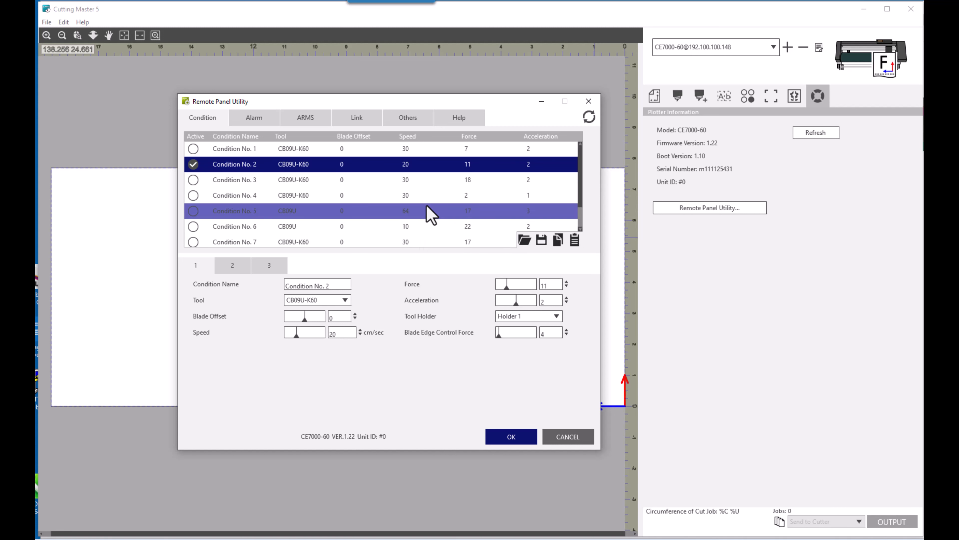
Examine Condition No. 3's force, tool, tangential mode and cut line pattern settings across its three pages.
{"action": "left_click", "coordinate": [414, 183]}
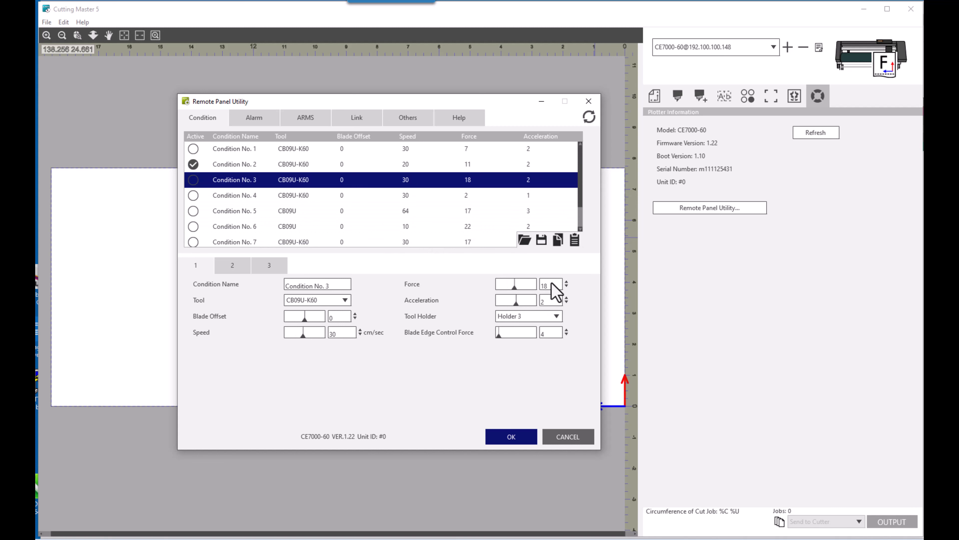
{"action": "left_click", "coordinate": [566, 282]}
{"action": "left_click", "coordinate": [567, 287]}
{"action": "left_click", "coordinate": [233, 268]}
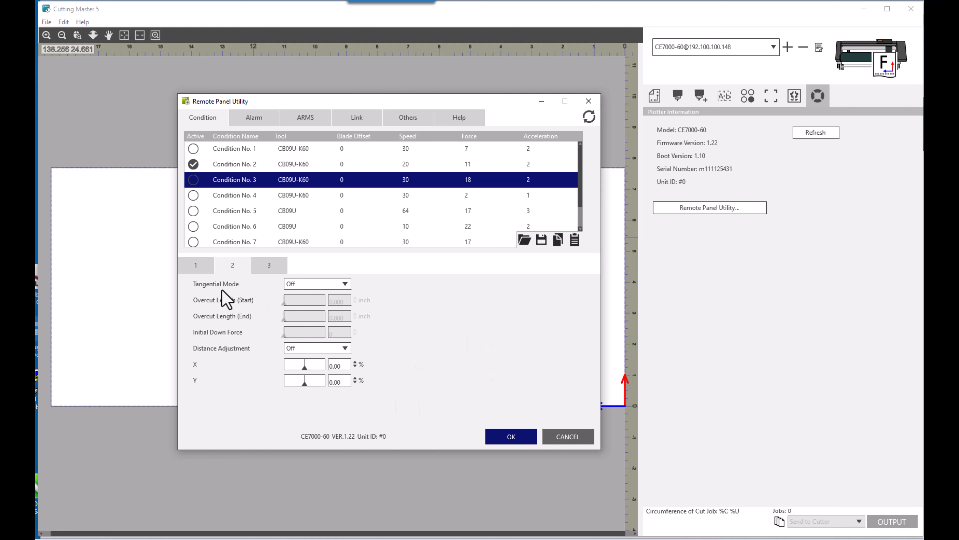
{"action": "left_click", "coordinate": [197, 266]}
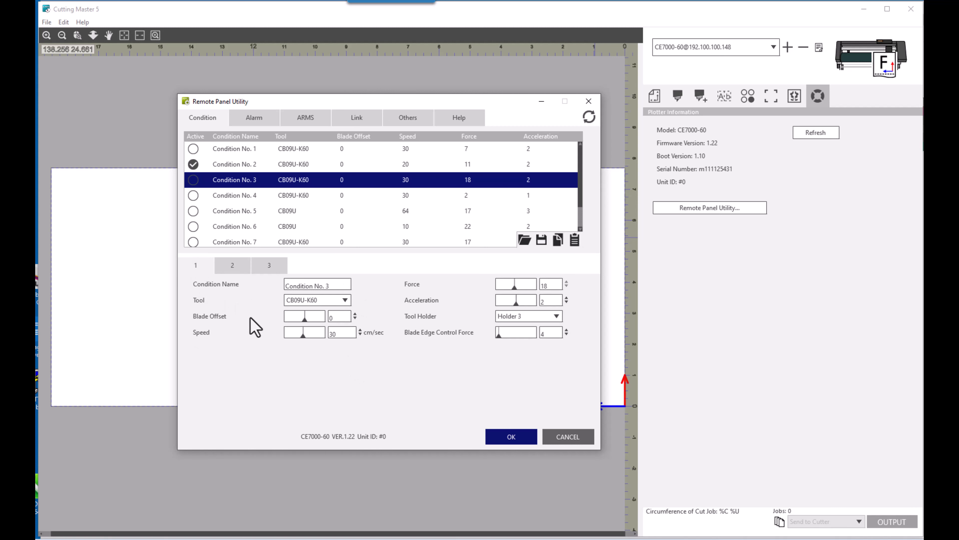
{"action": "left_click", "coordinate": [268, 266]}
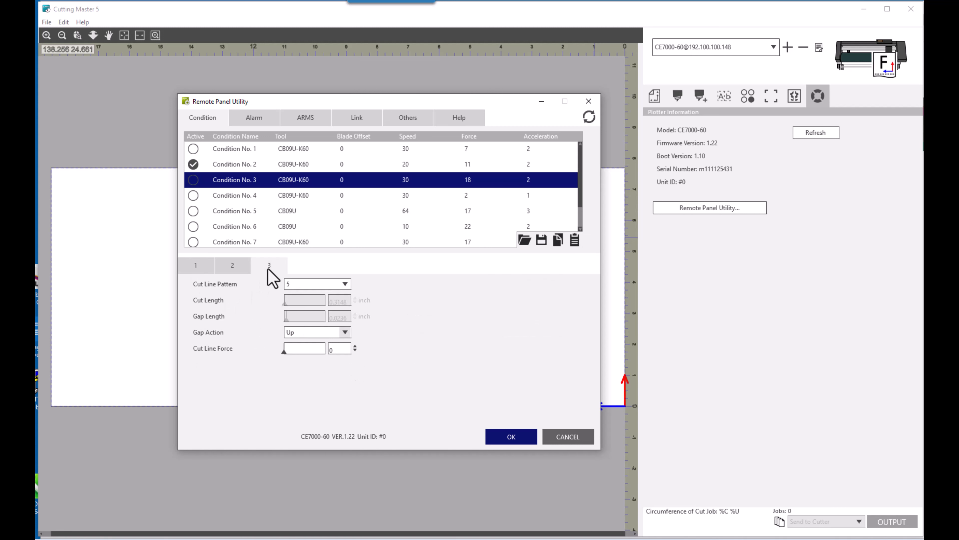
{"action": "left_click", "coordinate": [196, 266]}
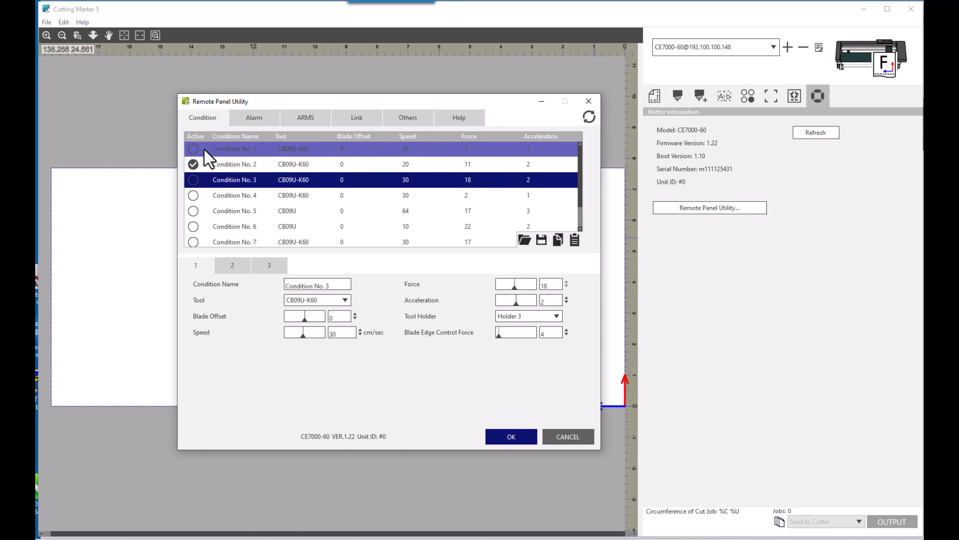
Make Condition No. 1 the cutter's active condition and confirm the settings.
{"action": "left_click", "coordinate": [194, 150]}
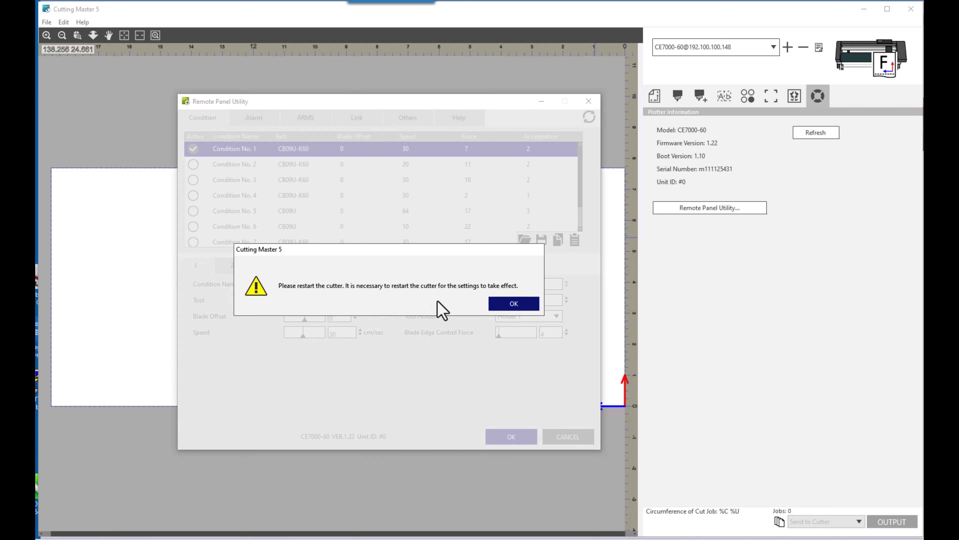
{"action": "left_click", "coordinate": [506, 305]}
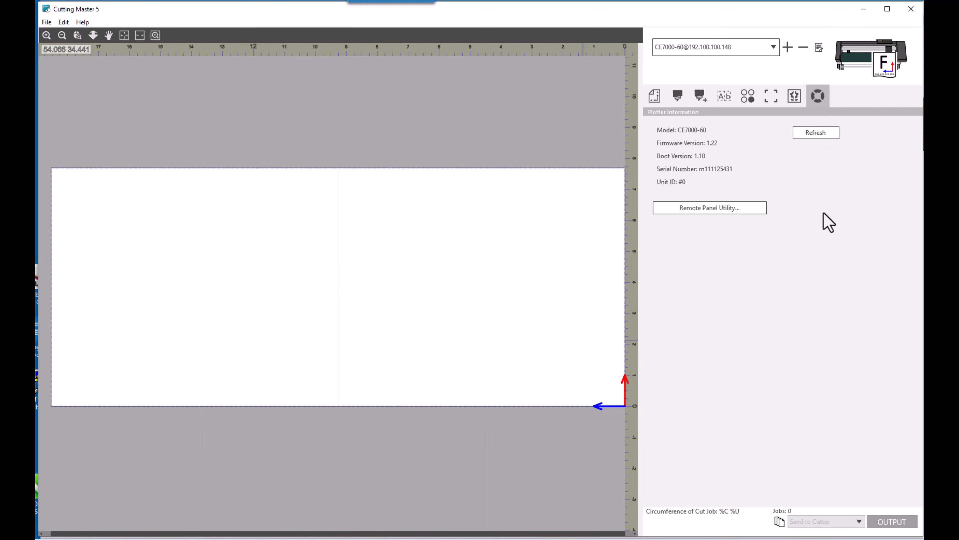
Reopen the Remote Panel Utility, make Condition No. 2 the active condition, and close the cutting software.
{"action": "left_click", "coordinate": [741, 212]}
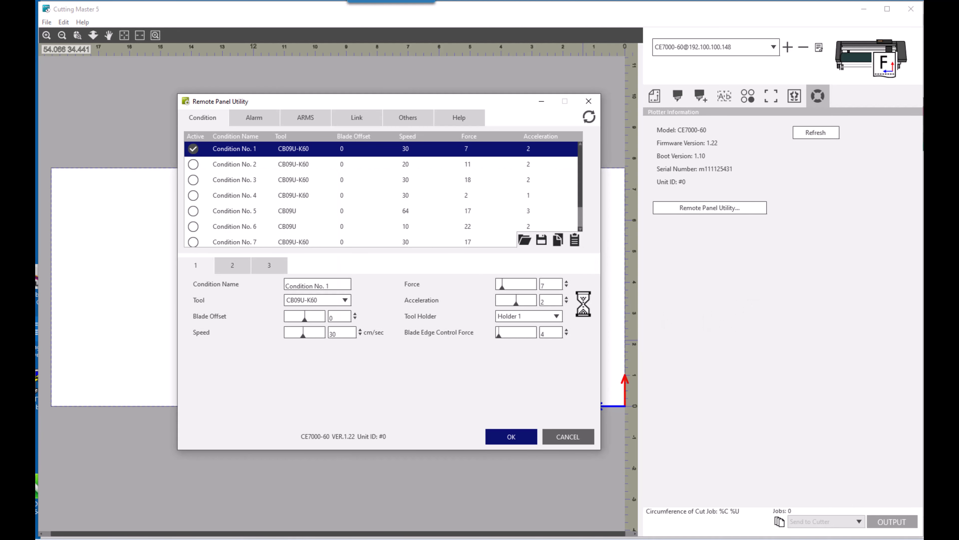
{"action": "left_click", "coordinate": [194, 163]}
{"action": "left_click", "coordinate": [510, 438]}
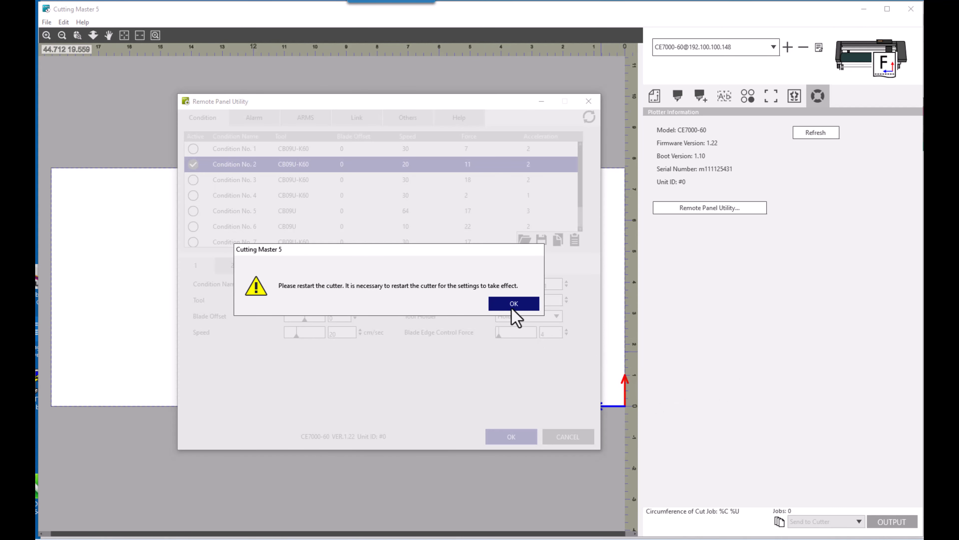
{"action": "left_click", "coordinate": [524, 305]}
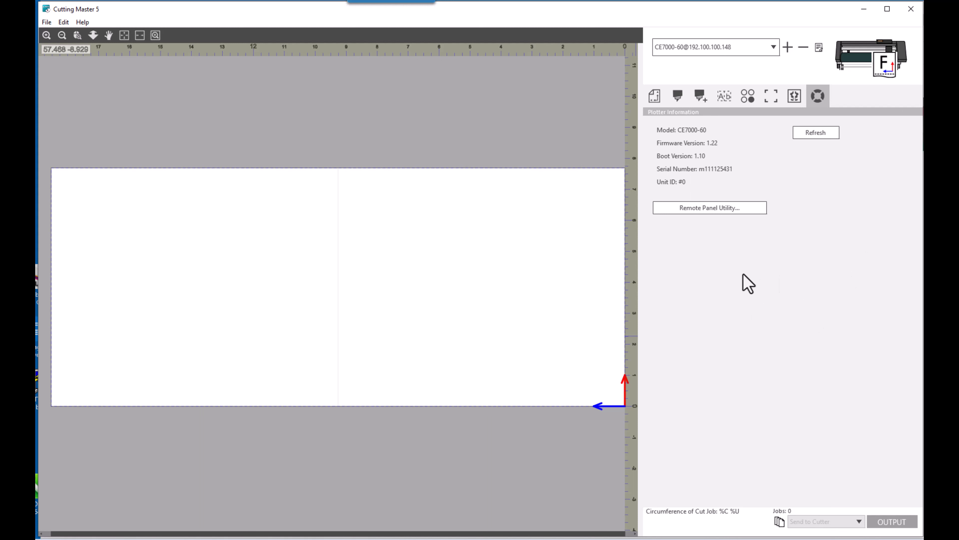
{"action": "left_click", "coordinate": [911, 9]}
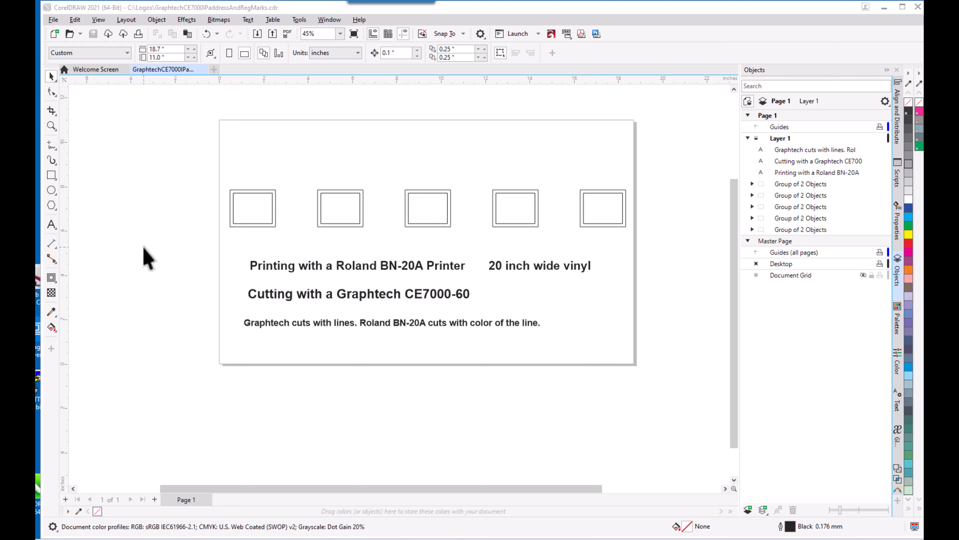
{"action": "left_click", "coordinate": [145, 256]}
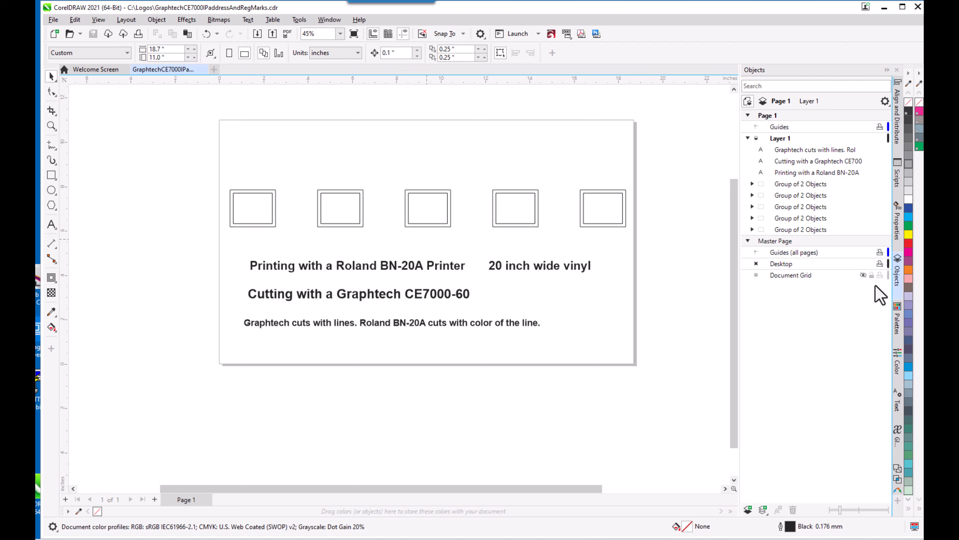
{"action": "left_click", "coordinate": [898, 272]}
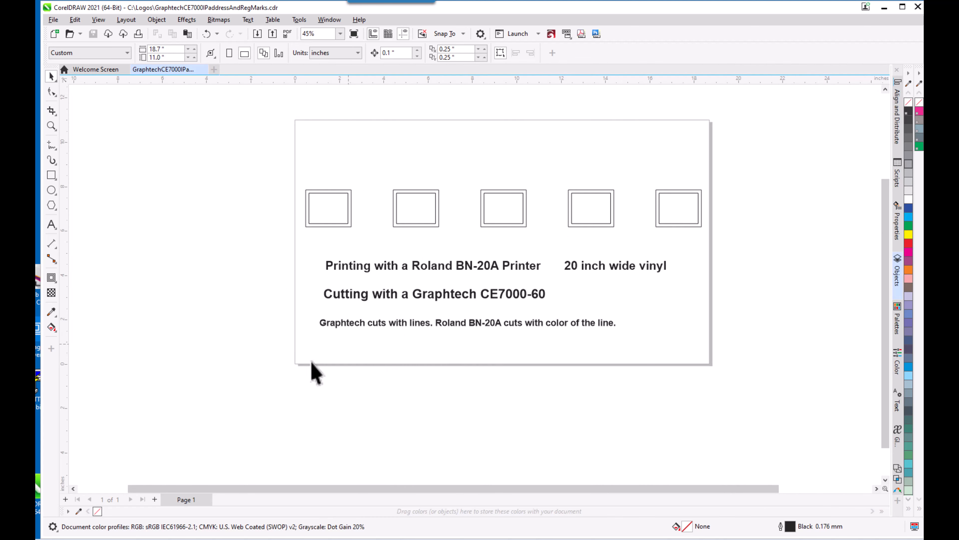
{"action": "left_click", "coordinate": [898, 272]}
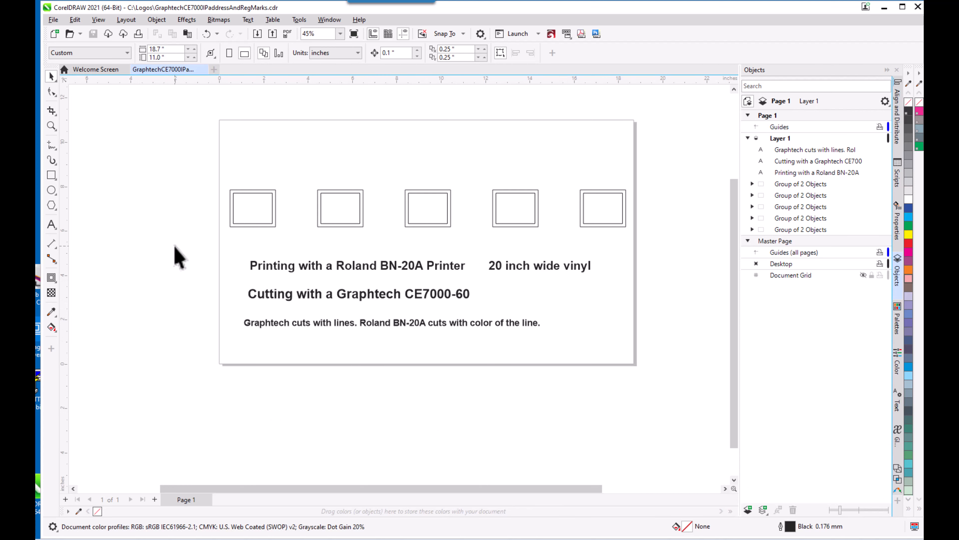
In CorelDRAW, hide the three text lines below the row of rectangles on Layer 1.
{"action": "left_click_drag", "start_coordinate": [174, 239], "coordinate": [664, 369]}
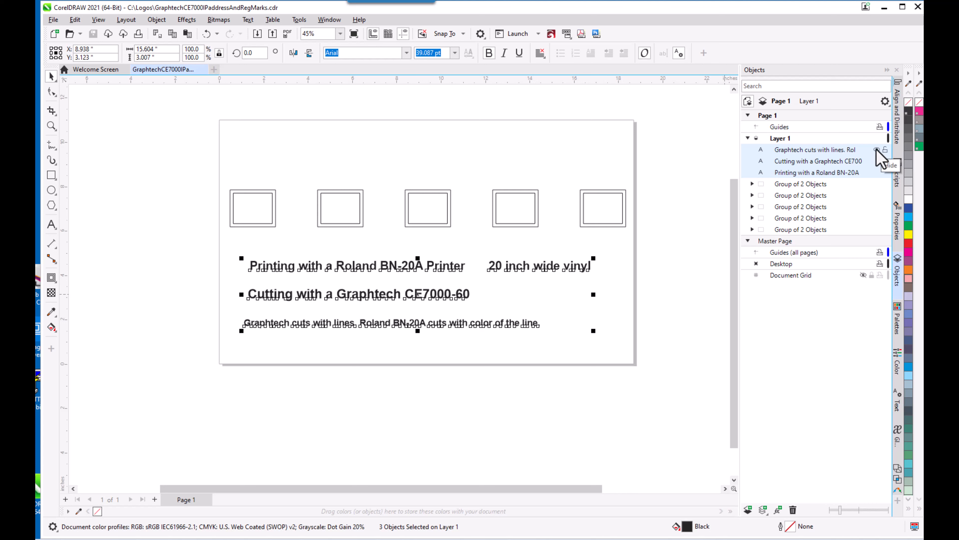
{"action": "left_click", "coordinate": [877, 150]}
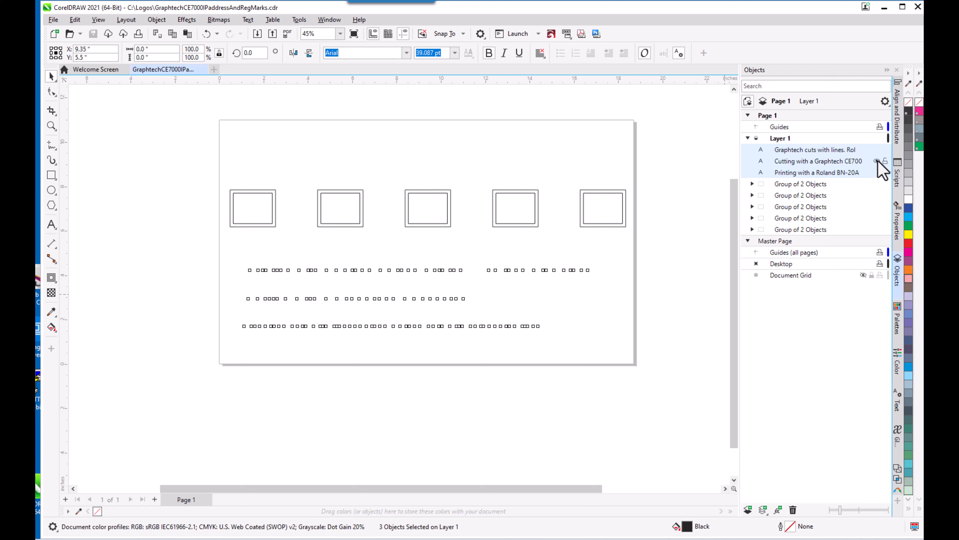
{"action": "left_click", "coordinate": [877, 161]}
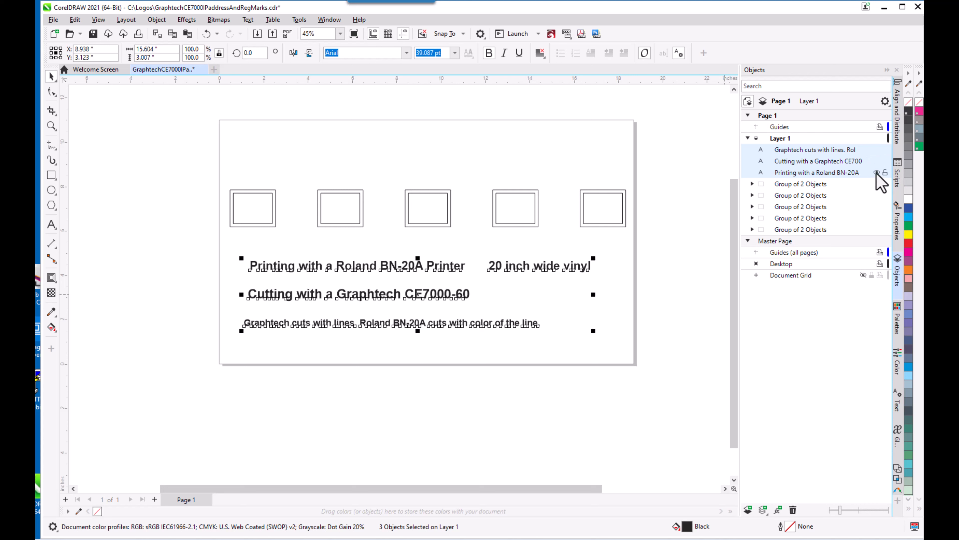
{"action": "left_click", "coordinate": [877, 173]}
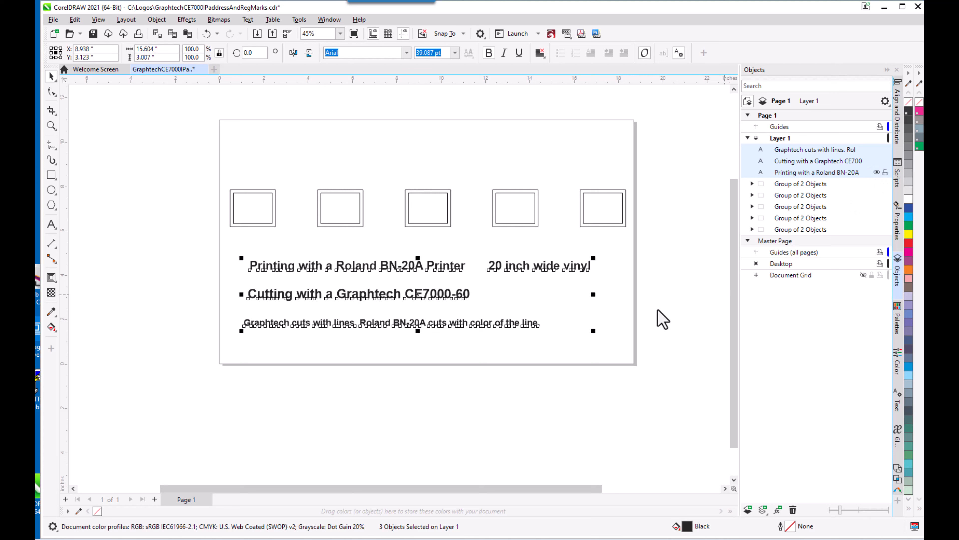
{"action": "left_click", "coordinate": [160, 320]}
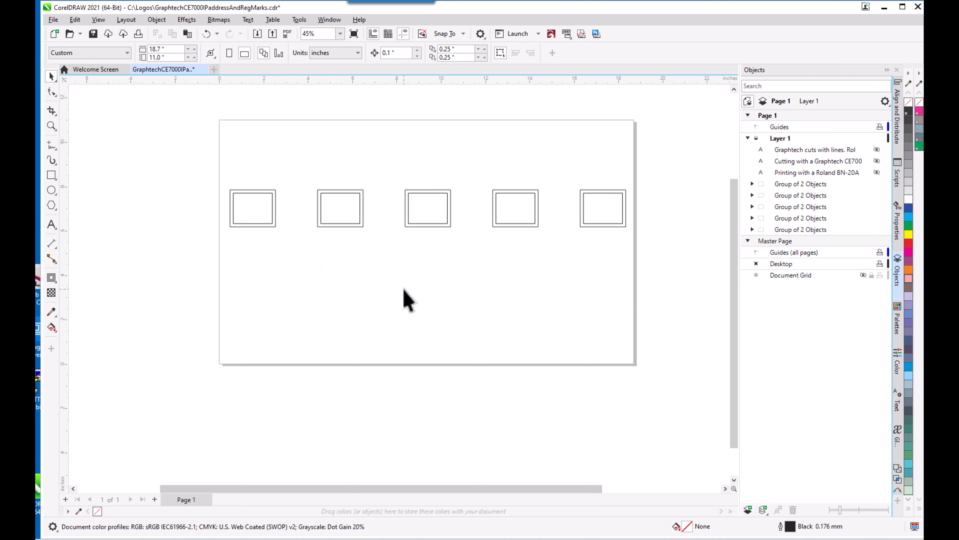
Add two new layers above Layer 1 and rename Layer 2 as KissCut.
{"action": "left_click", "coordinate": [747, 510]}
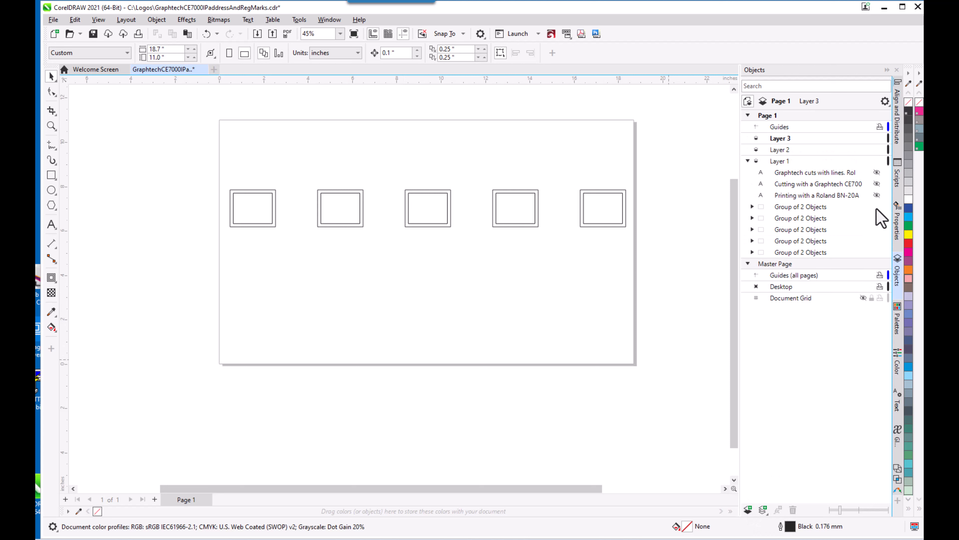
{"action": "right_click", "coordinate": [785, 150]}
{"action": "left_click", "coordinate": [779, 151]}
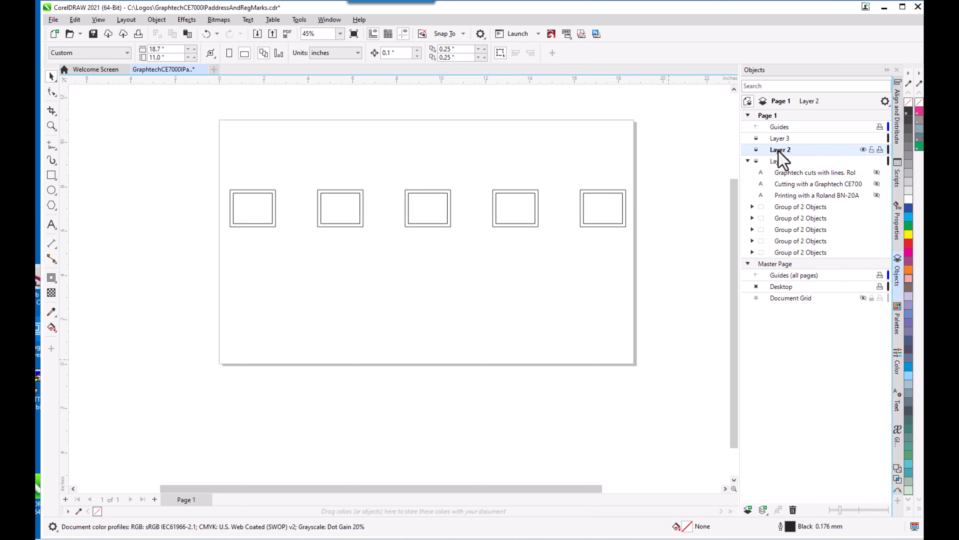
{"action": "right_click", "coordinate": [779, 152]}
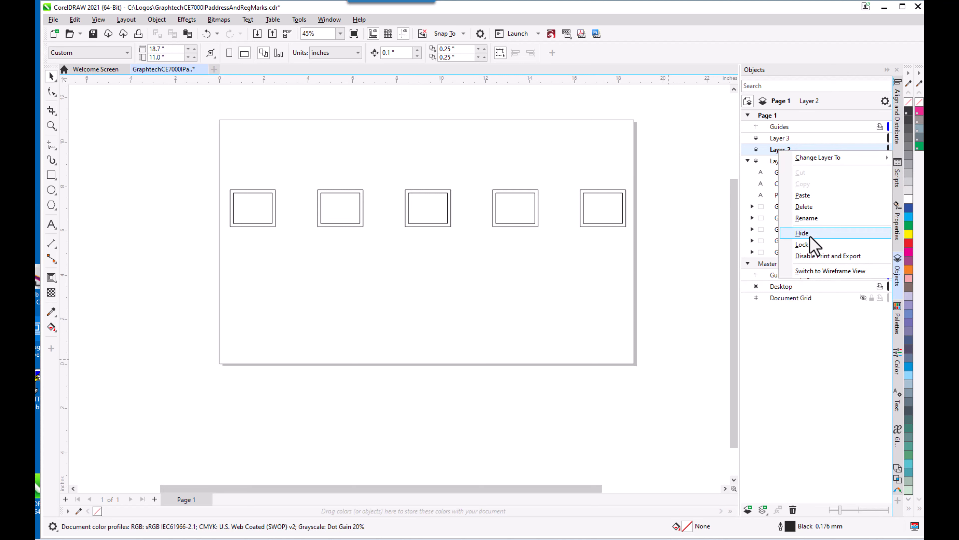
{"action": "left_click", "coordinate": [815, 218]}
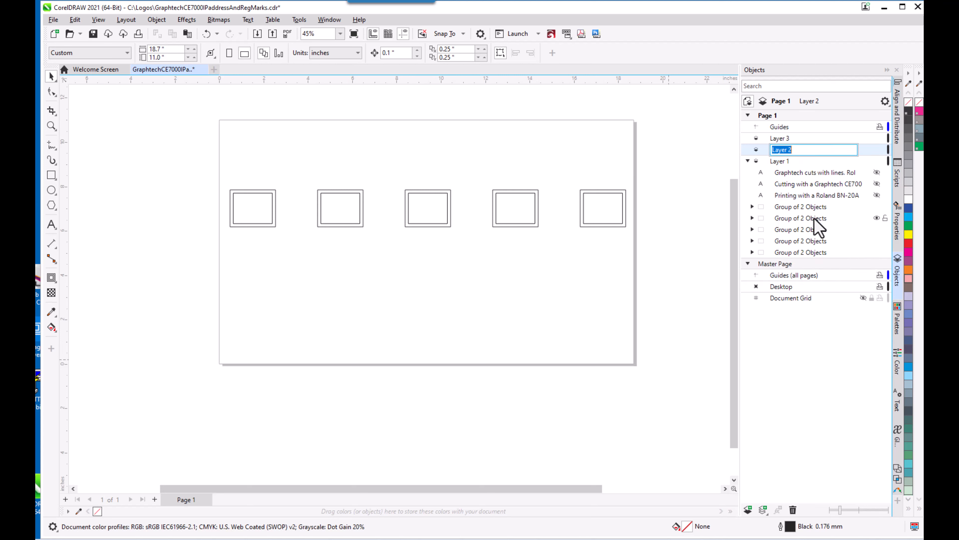
{"action": "type", "text": "KissCut"}
{"action": "key", "text": "Return"}
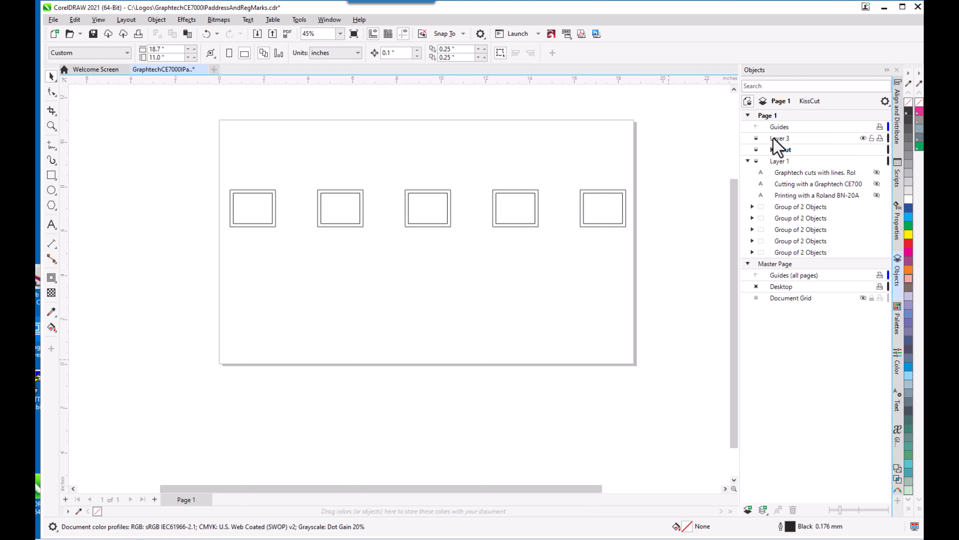
Rename Layer 3 as PerfCut.
{"action": "left_click", "coordinate": [774, 140]}
{"action": "right_click", "coordinate": [774, 139]}
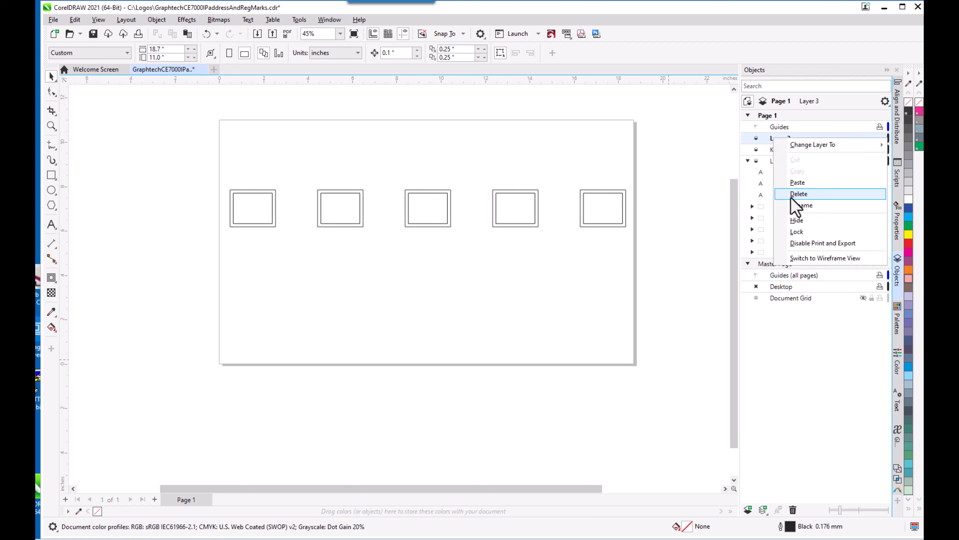
{"action": "left_click", "coordinate": [811, 206]}
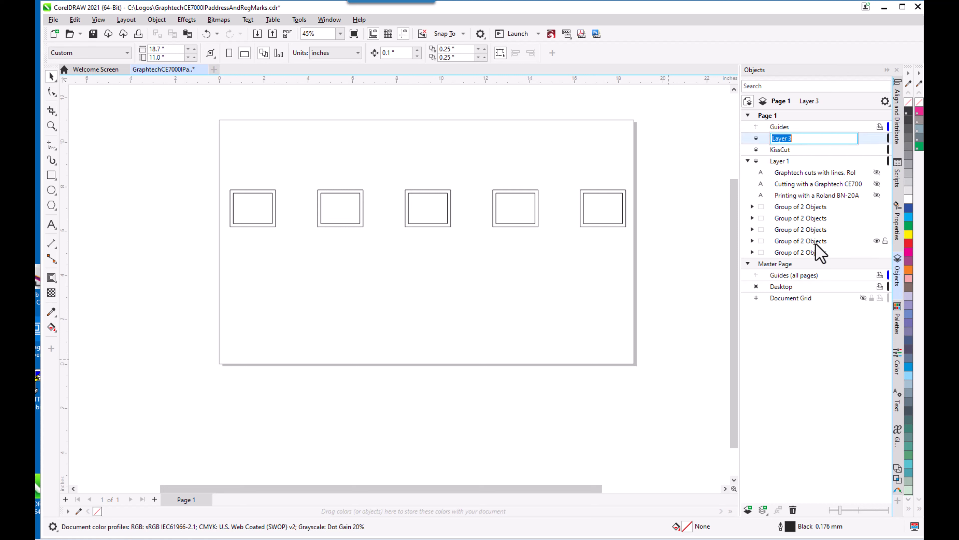
{"action": "type", "text": "PerfCut"}
{"action": "left_click", "coordinate": [692, 309]}
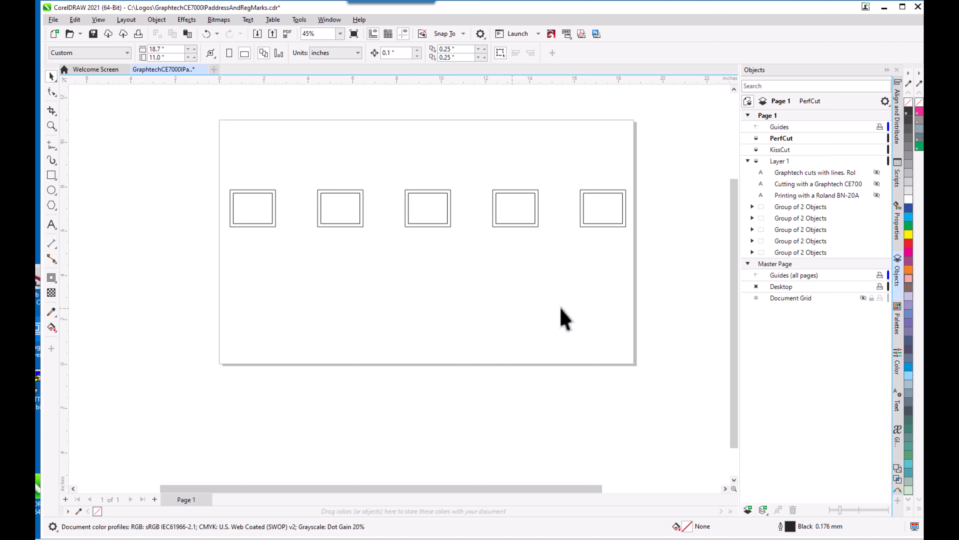
Expand the five rectangle groups on Layer 1 and examine which entry in the first group is the outer and which the inner rectangle.
{"action": "left_click_drag", "start_coordinate": [184, 165], "coordinate": [298, 263]}
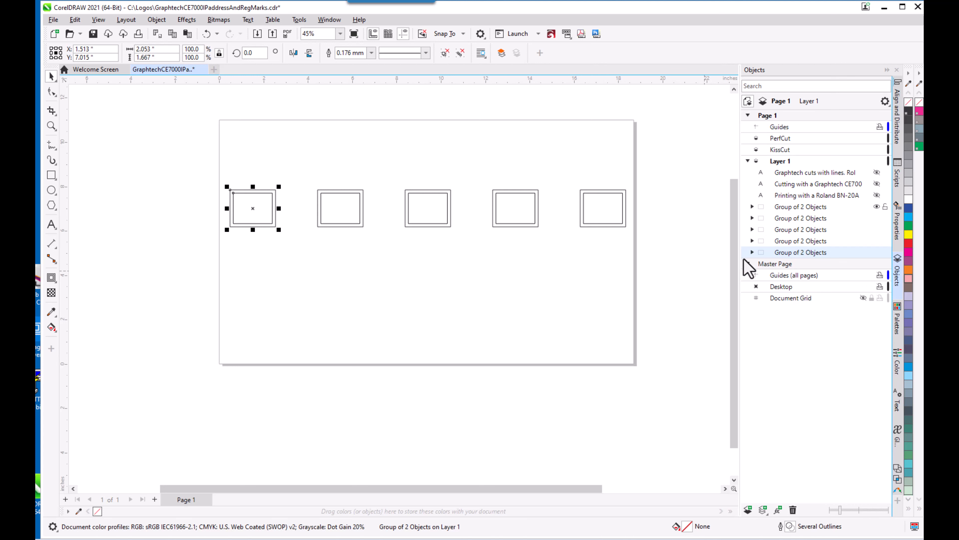
{"action": "left_click", "coordinate": [752, 207]}
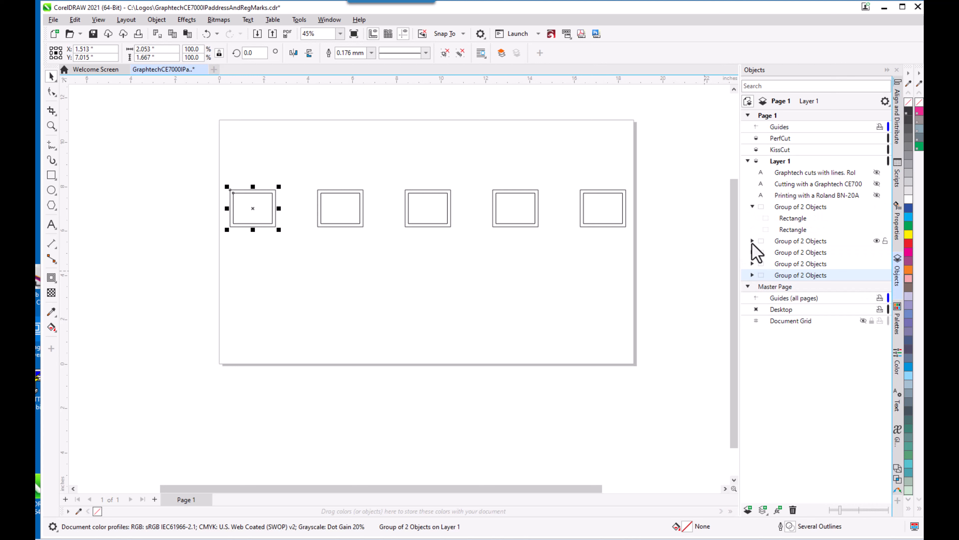
{"action": "left_click", "coordinate": [753, 241]}
{"action": "left_click", "coordinate": [753, 276]}
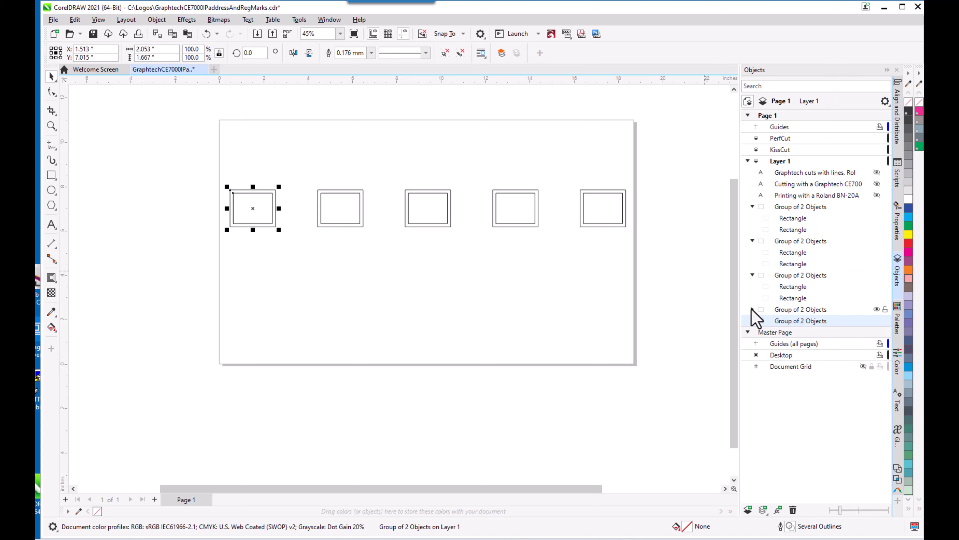
{"action": "left_click", "coordinate": [753, 309]}
{"action": "left_click", "coordinate": [752, 343]}
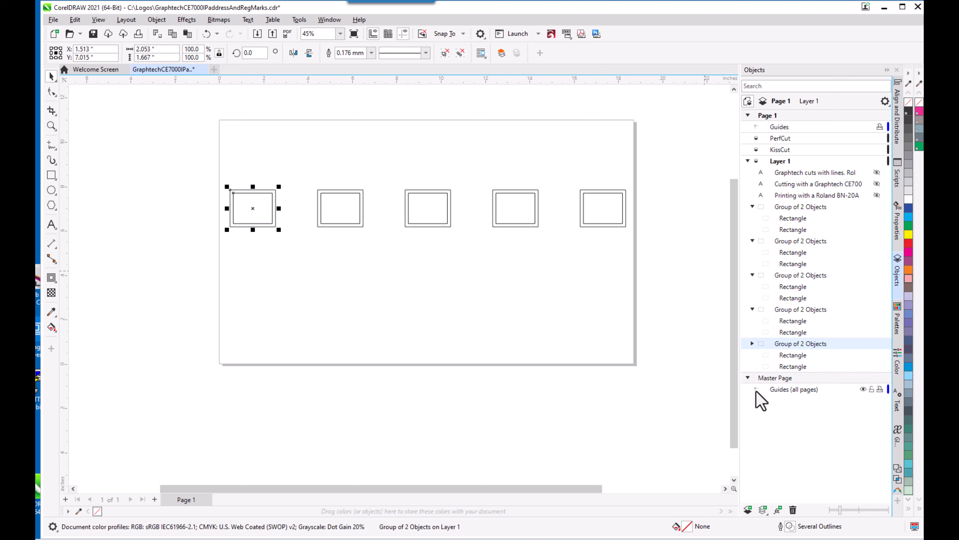
{"action": "left_click", "coordinate": [800, 367]}
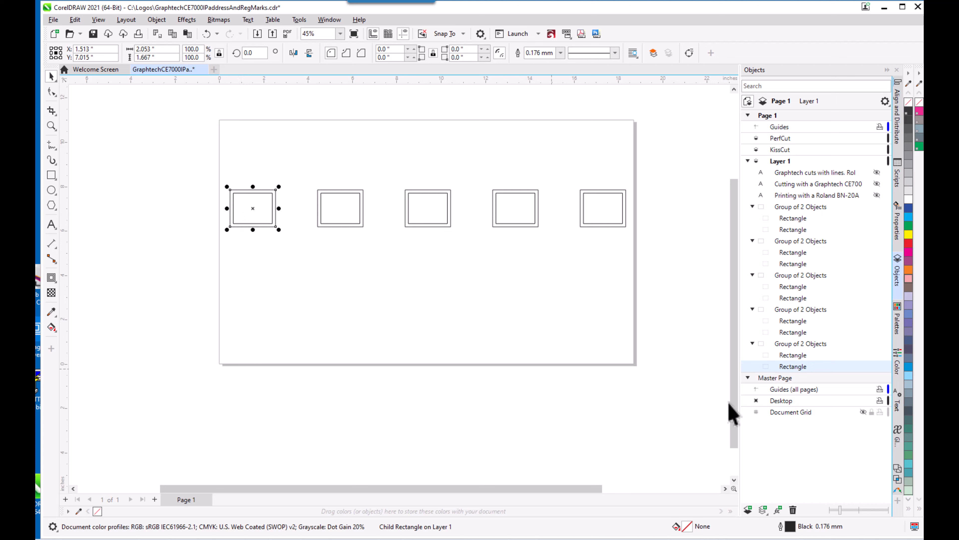
{"action": "left_click", "coordinate": [796, 357]}
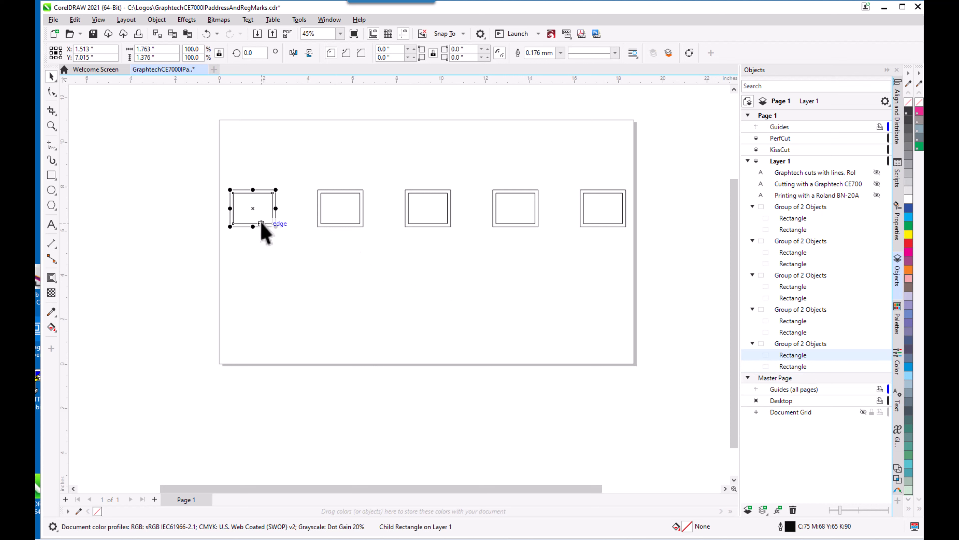
{"action": "left_click", "coordinate": [792, 366]}
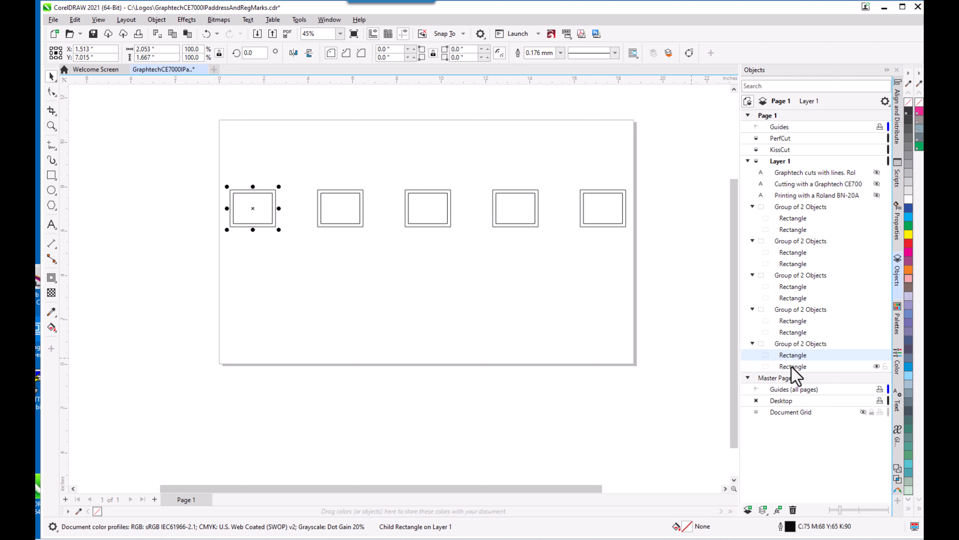
{"action": "left_click", "coordinate": [801, 355]}
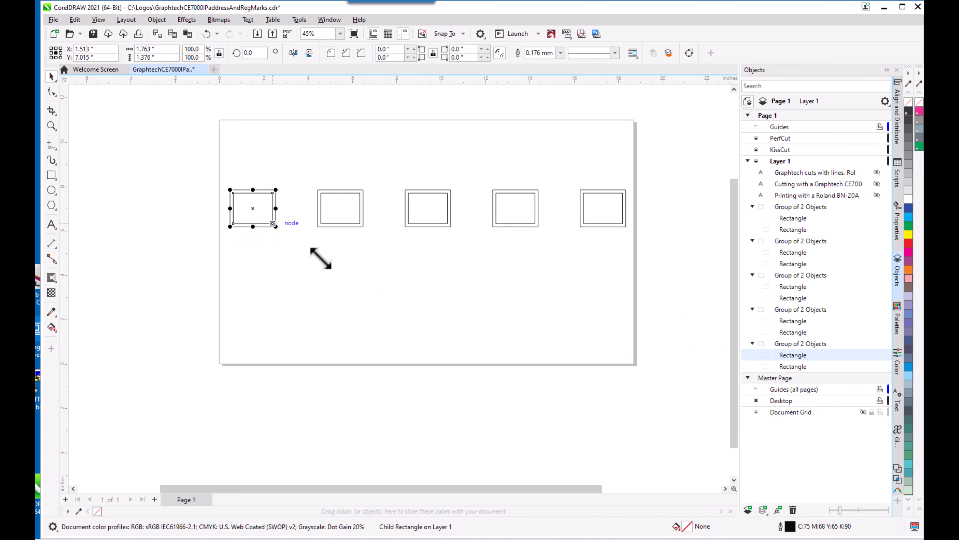
{"action": "left_click", "coordinate": [617, 456]}
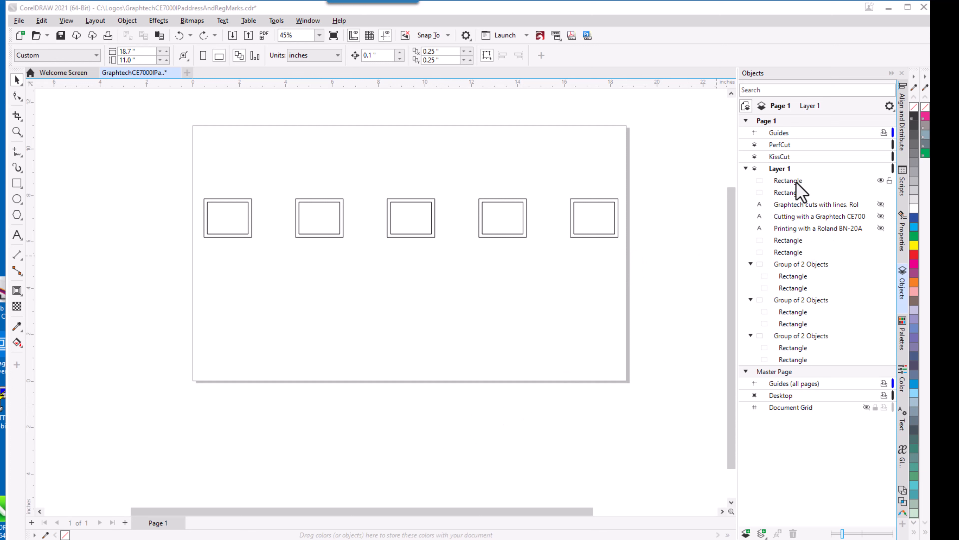
Move the inner rectangle of the fourth pair from Layer 1 to the KissCut layer.
{"action": "left_click", "coordinate": [767, 252]}
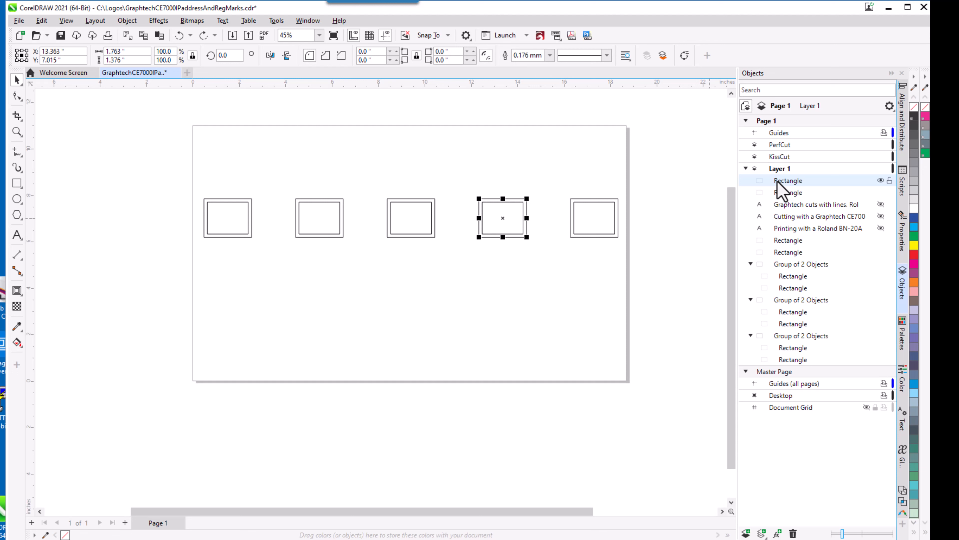
{"action": "mouse_move", "coordinate": [775, 182]}
{"action": "left_mouse_down"}
{"action": "mouse_move", "coordinate": [771, 148]}
{"action": "mouse_move", "coordinate": [768, 182]}
{"action": "left_mouse_up"}
{"action": "mouse_move", "coordinate": [765, 181]}
{"action": "left_mouse_down"}
{"action": "mouse_move", "coordinate": [764, 151]}
{"action": "mouse_move", "coordinate": [760, 168]}
{"action": "left_mouse_up"}
{"action": "mouse_move", "coordinate": [759, 182]}
{"action": "left_mouse_down"}
{"action": "mouse_move", "coordinate": [754, 155]}
{"action": "mouse_move", "coordinate": [751, 191]}
{"action": "left_mouse_up"}
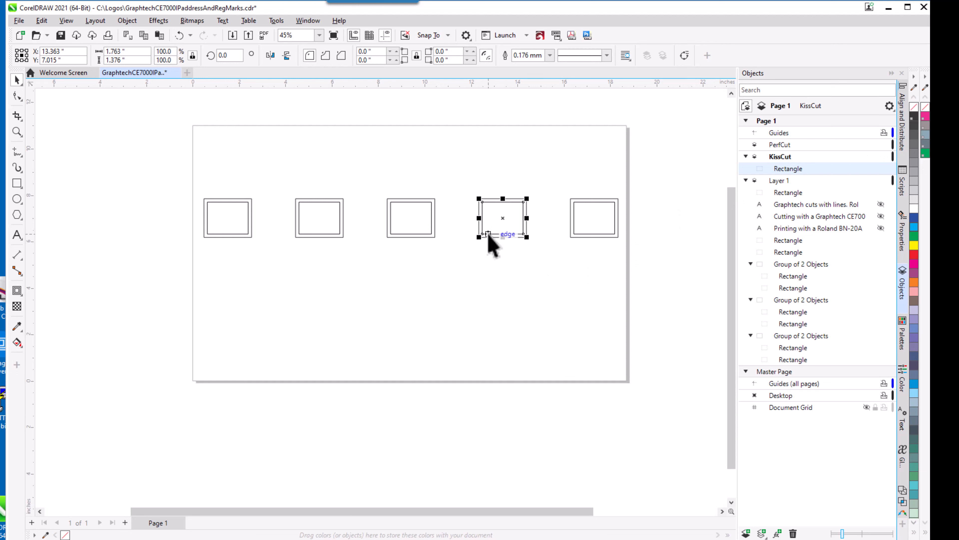
Move the fifth pair's inner rectangle from Layer 1 to the KissCut layer, below the rectangle already there.
{"action": "left_click", "coordinate": [790, 196]}
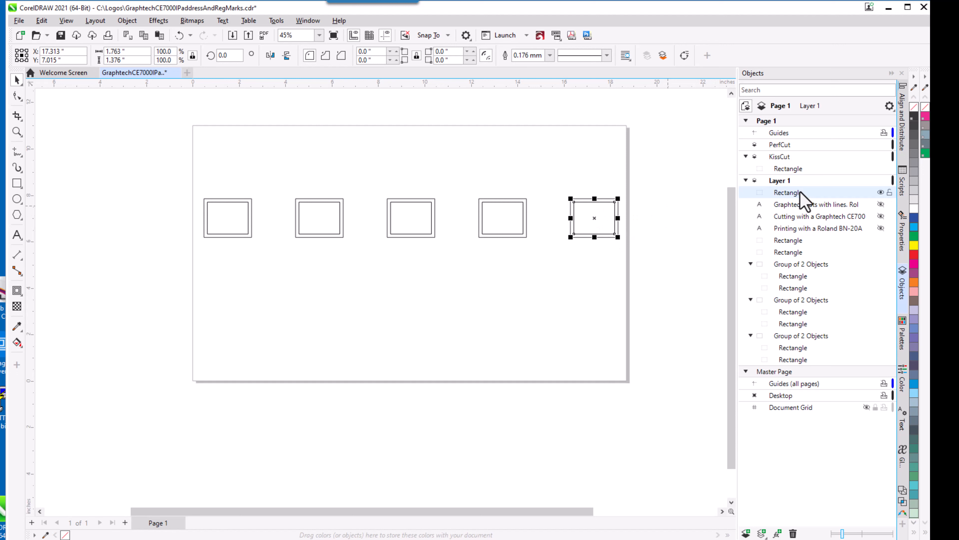
{"action": "mouse_move", "coordinate": [800, 188]}
{"action": "left_mouse_down"}
{"action": "mouse_move", "coordinate": [794, 161]}
{"action": "mouse_move", "coordinate": [791, 182]}
{"action": "left_mouse_up"}
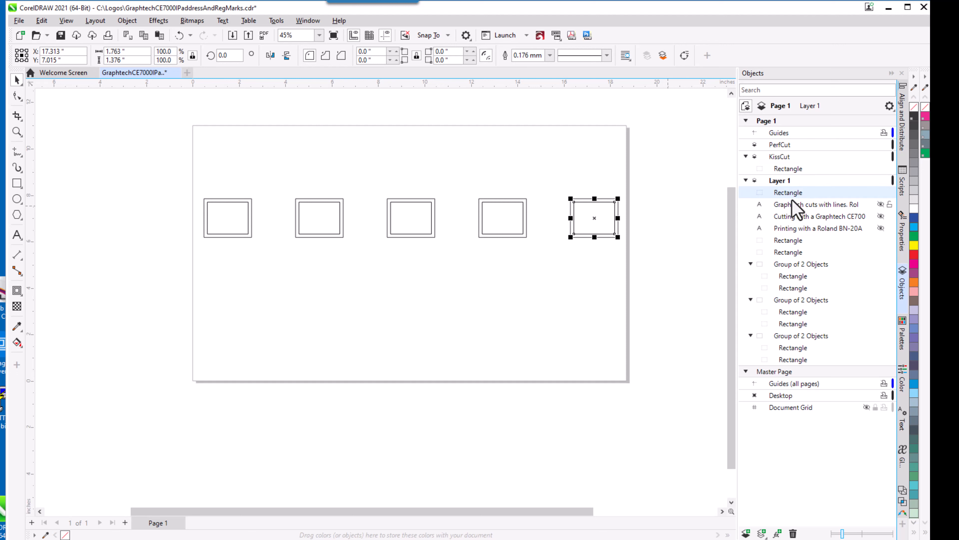
{"action": "mouse_move", "coordinate": [775, 192]}
{"action": "left_mouse_down"}
{"action": "mouse_move", "coordinate": [767, 169]}
{"action": "mouse_move", "coordinate": [780, 181]}
{"action": "left_mouse_up"}
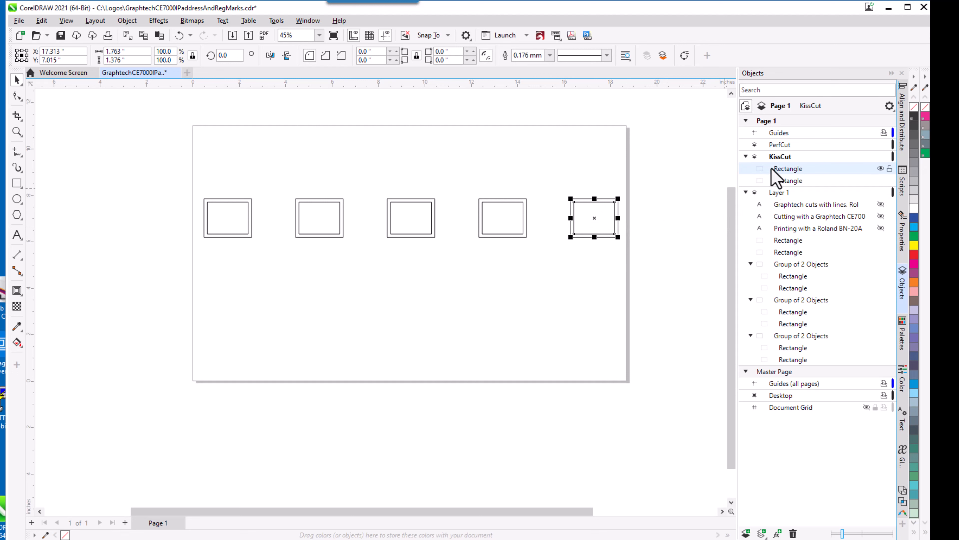
{"action": "left_click_drag", "start_coordinate": [772, 169], "coordinate": [770, 182]}
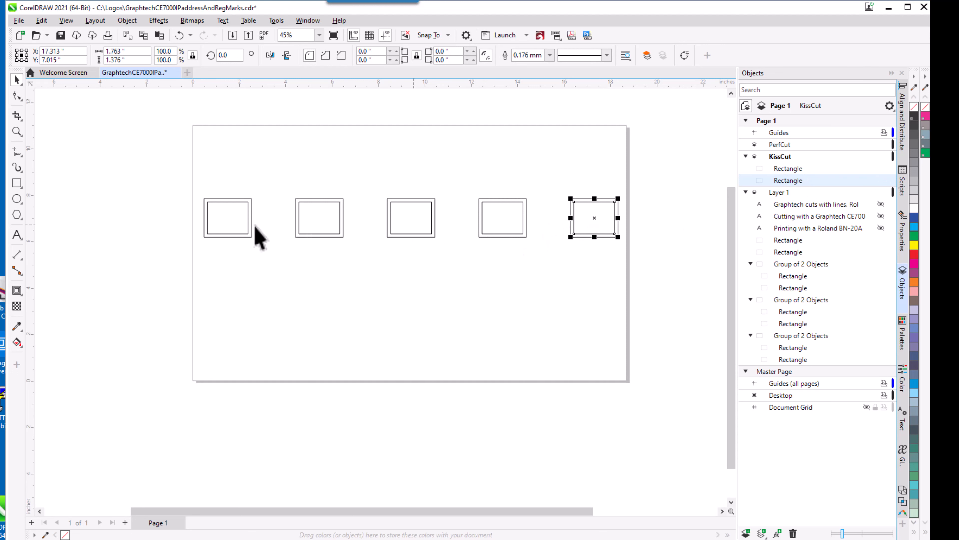
Ungroup the first pair of rectangles on Layer 1.
{"action": "left_click", "coordinate": [235, 235]}
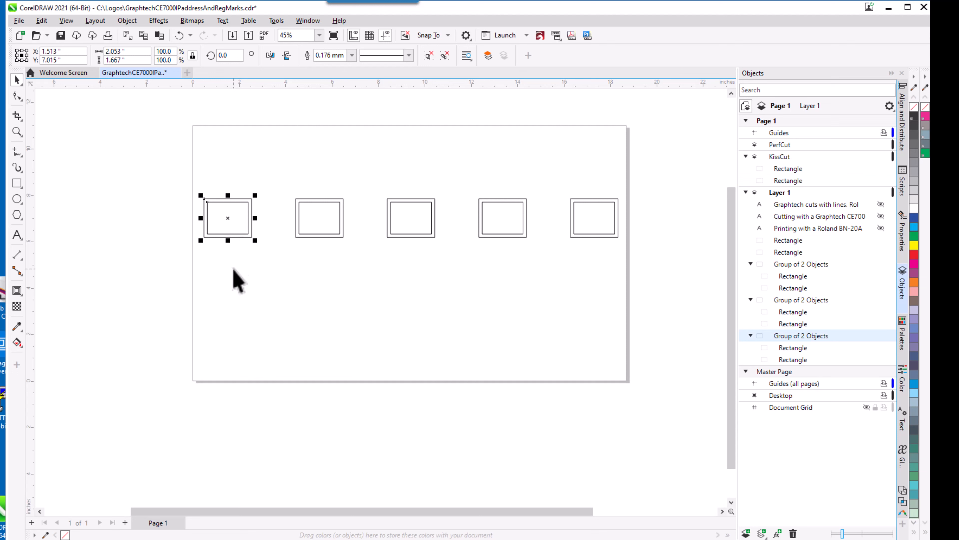
{"action": "left_click", "coordinate": [233, 279]}
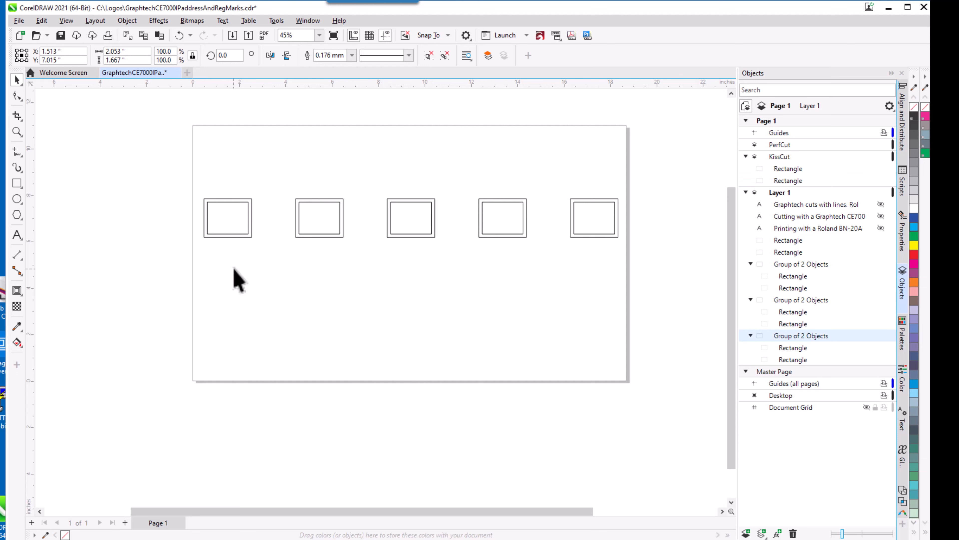
{"action": "left_click", "coordinate": [237, 236]}
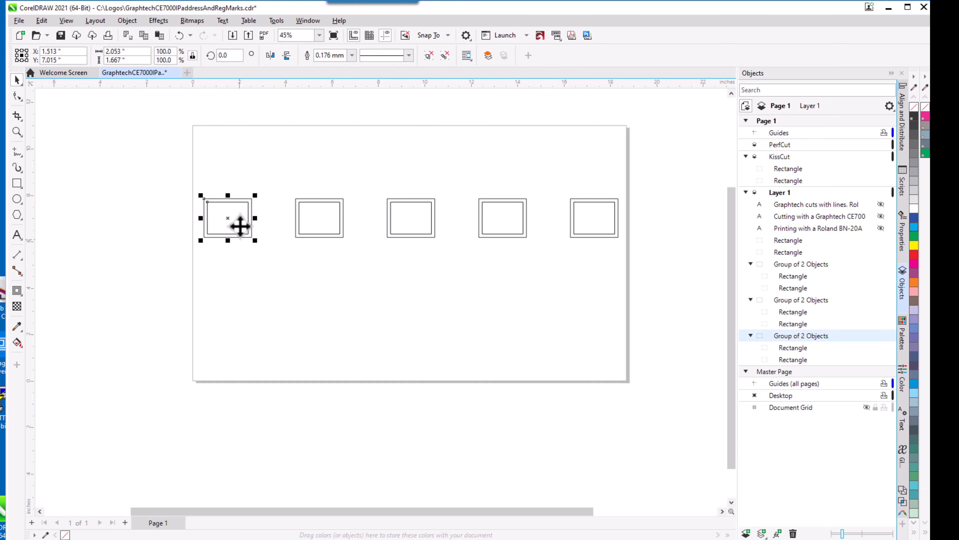
{"action": "right_click", "coordinate": [240, 226]}
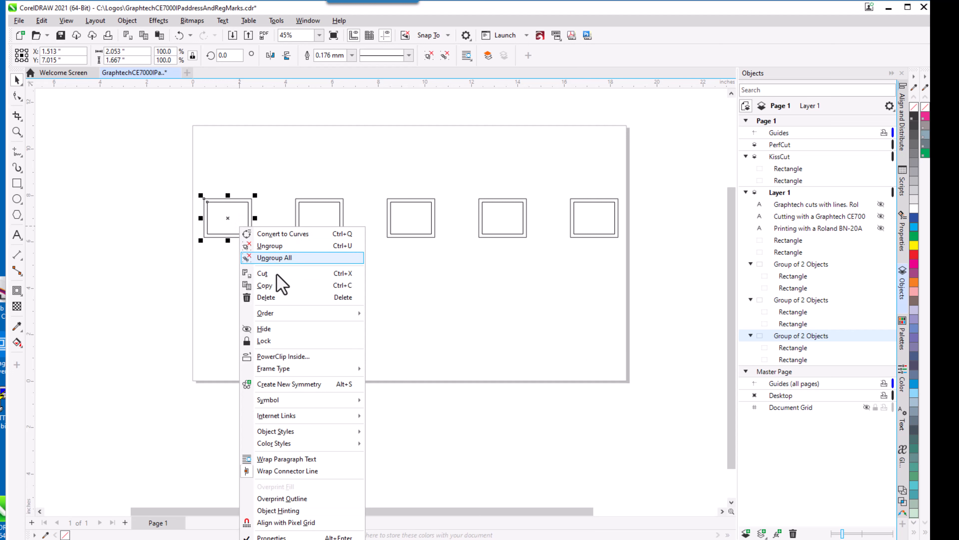
{"action": "right_click", "coordinate": [793, 336]}
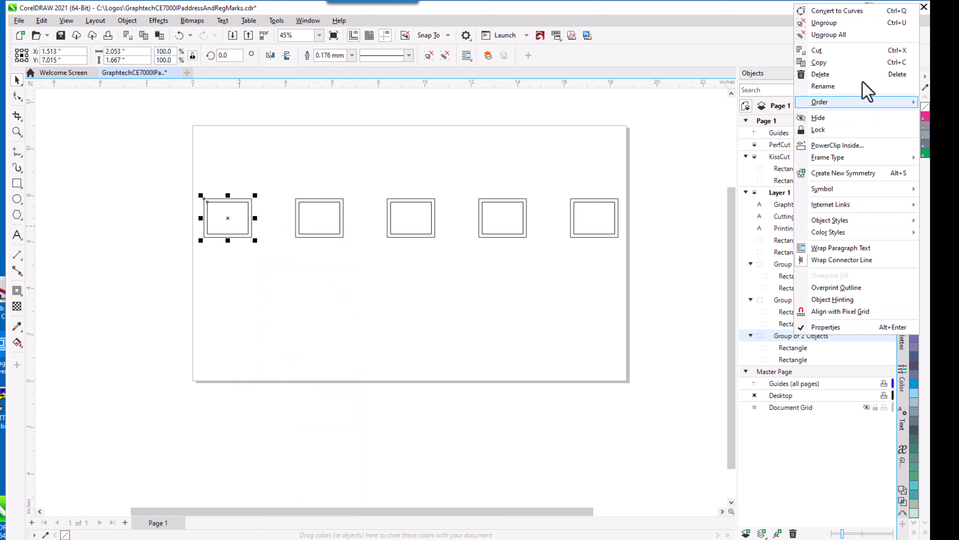
{"action": "left_click", "coordinate": [841, 25]}
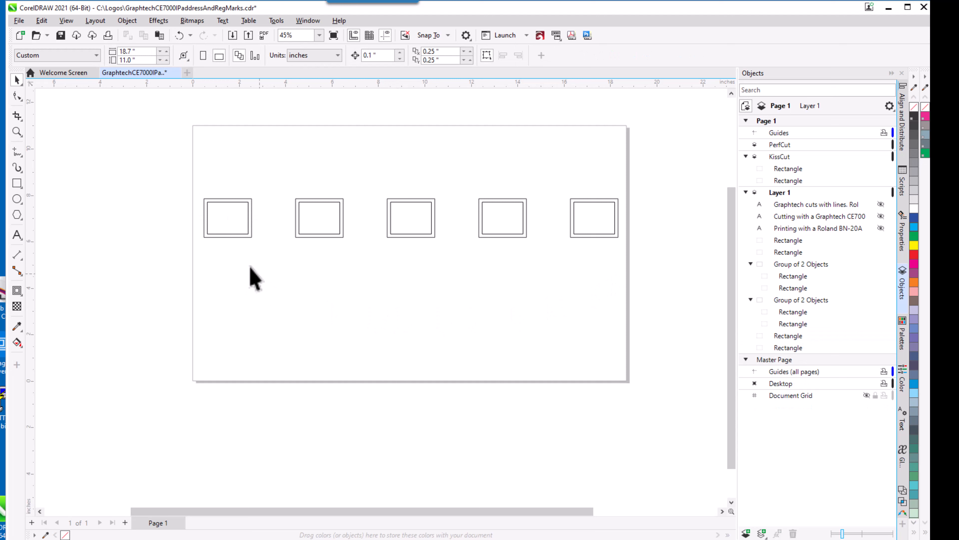
Move the inner rectangle of the first pair from Layer 1 to the top of the KissCut layer.
{"action": "left_click", "coordinate": [238, 234]}
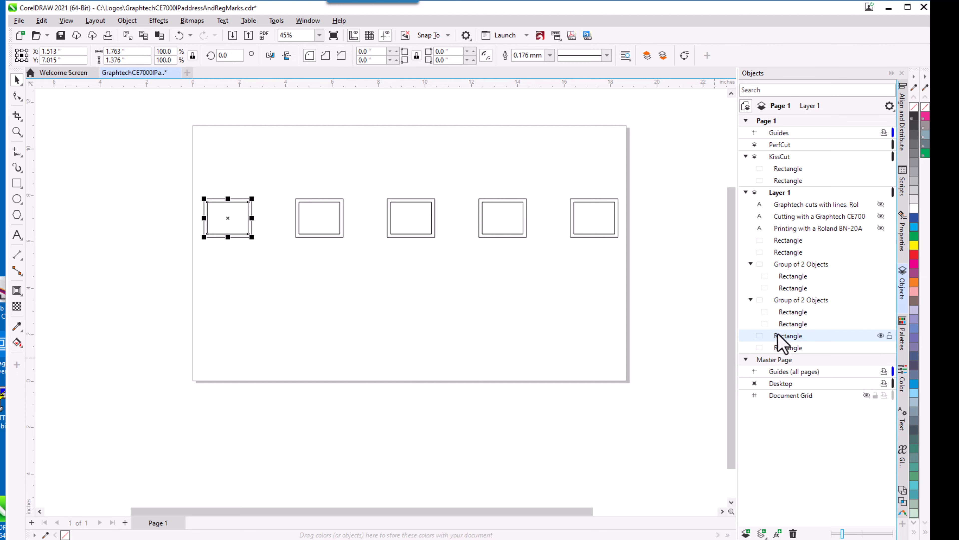
{"action": "left_click_drag", "start_coordinate": [778, 335], "coordinate": [754, 261]}
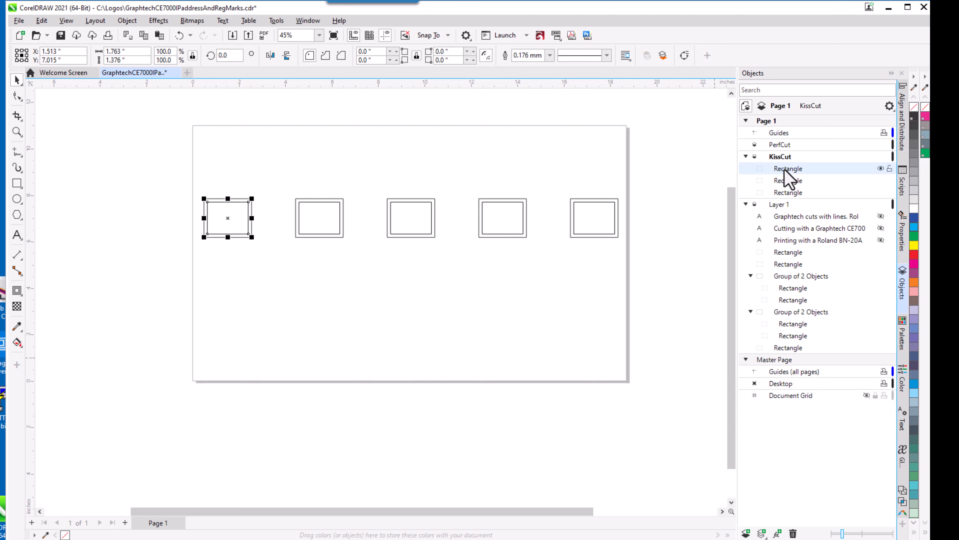
{"action": "left_click", "coordinate": [790, 181]}
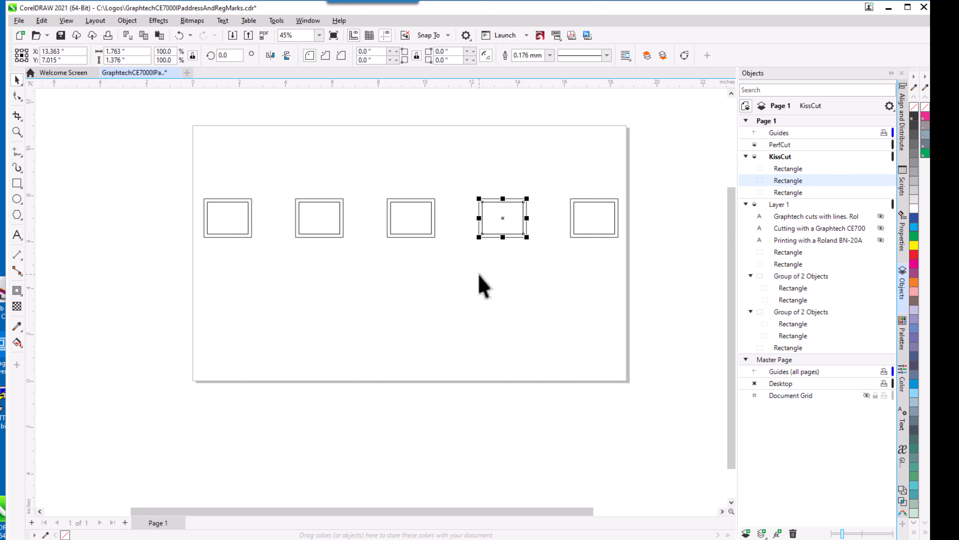
{"action": "left_click", "coordinate": [480, 282]}
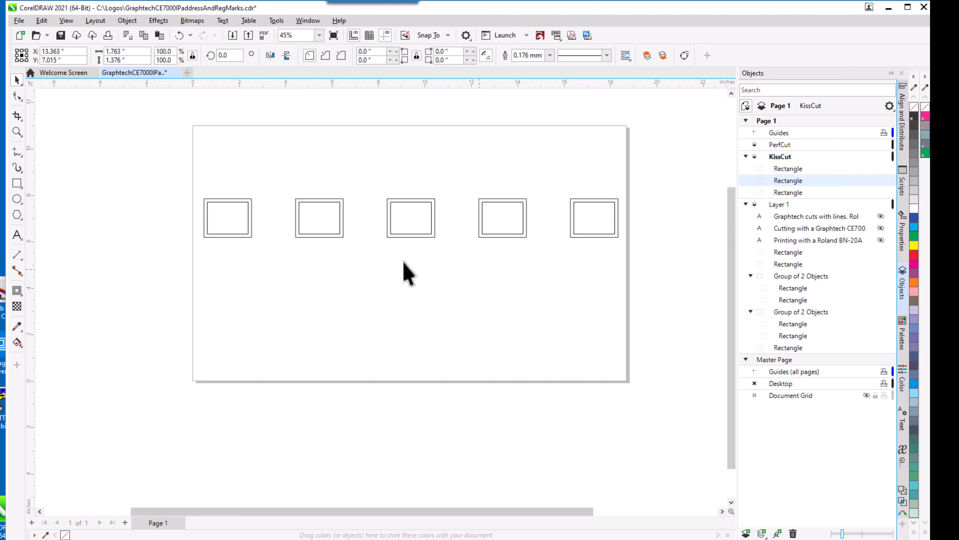
Ungroup the second pair of rectangles and move its inner rectangle to the KissCut layer.
{"action": "left_click", "coordinate": [334, 238]}
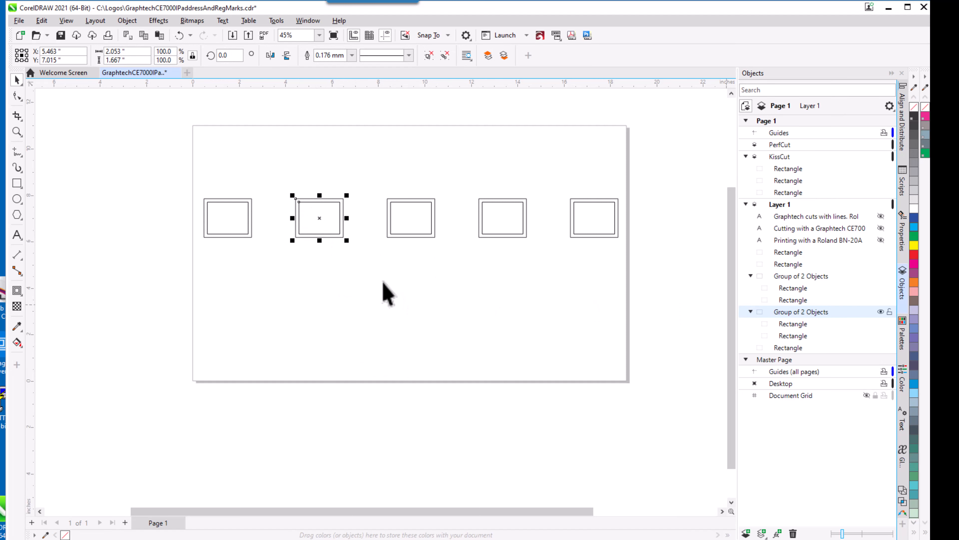
{"action": "right_click", "coordinate": [323, 235]}
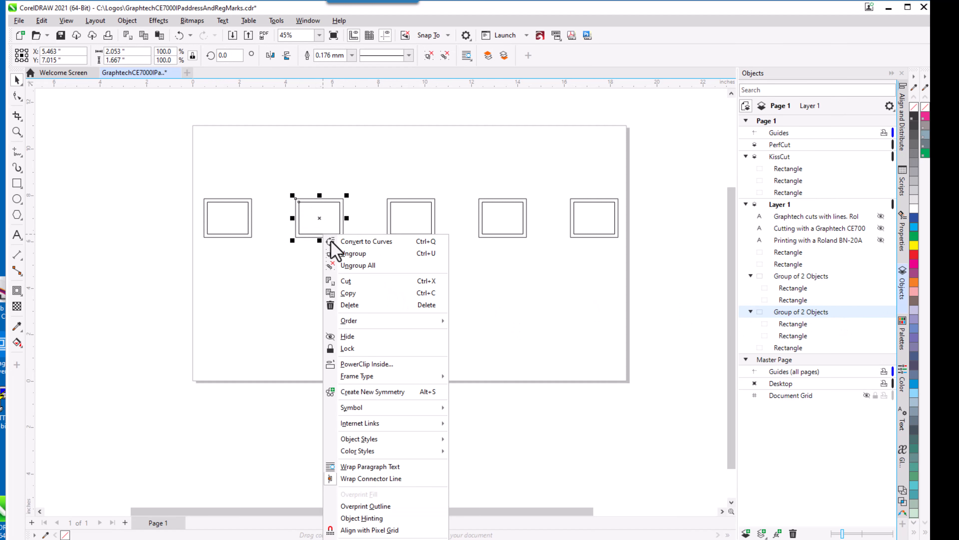
{"action": "left_click", "coordinate": [351, 250]}
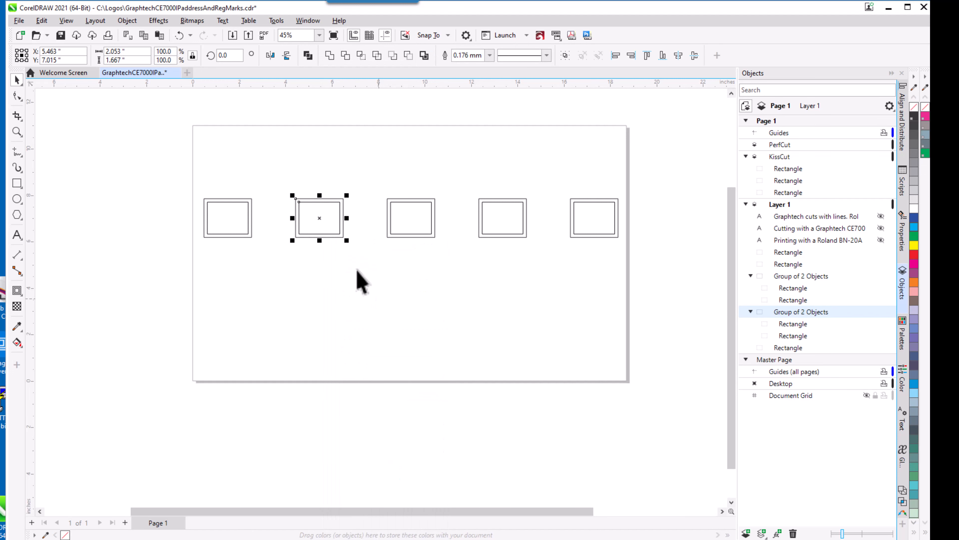
{"action": "left_click", "coordinate": [332, 242]}
{"action": "left_click", "coordinate": [332, 242]}
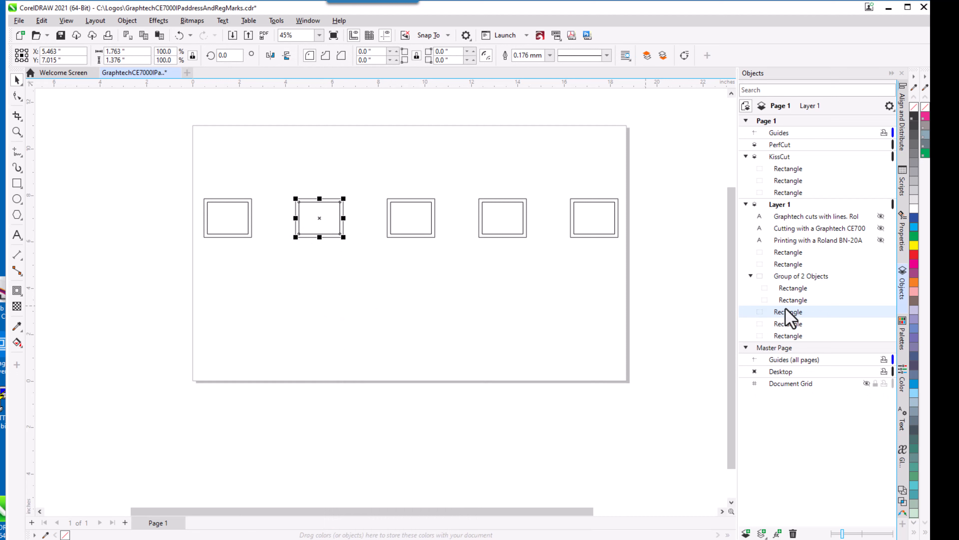
{"action": "left_click_drag", "start_coordinate": [790, 312], "coordinate": [787, 175]}
Ungroup the third pair, move its inner rectangle to the KissCut layer, and leave nothing selected.
{"action": "left_click", "coordinate": [421, 237]}
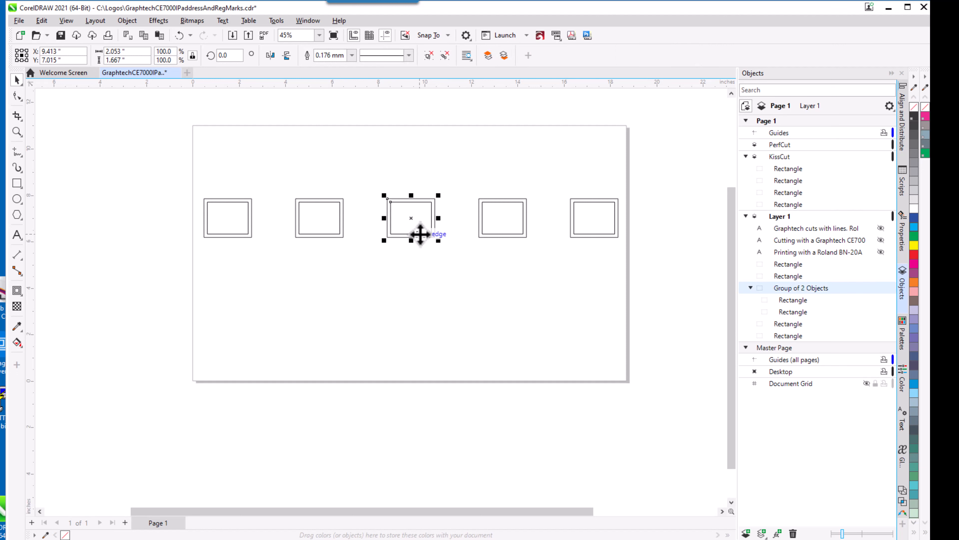
{"action": "right_click", "coordinate": [421, 234]}
{"action": "left_click", "coordinate": [435, 252]}
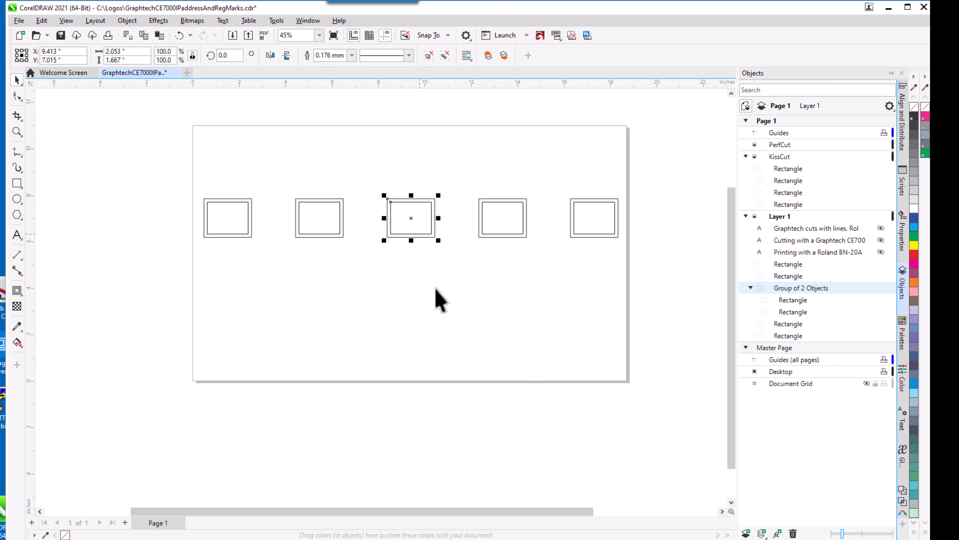
{"action": "left_click", "coordinate": [422, 237]}
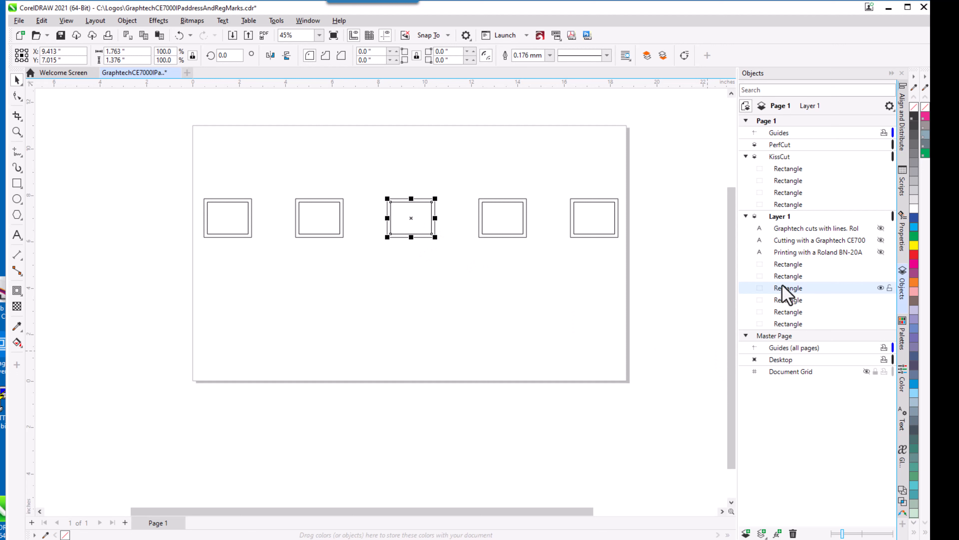
{"action": "left_click_drag", "start_coordinate": [782, 286], "coordinate": [778, 191]}
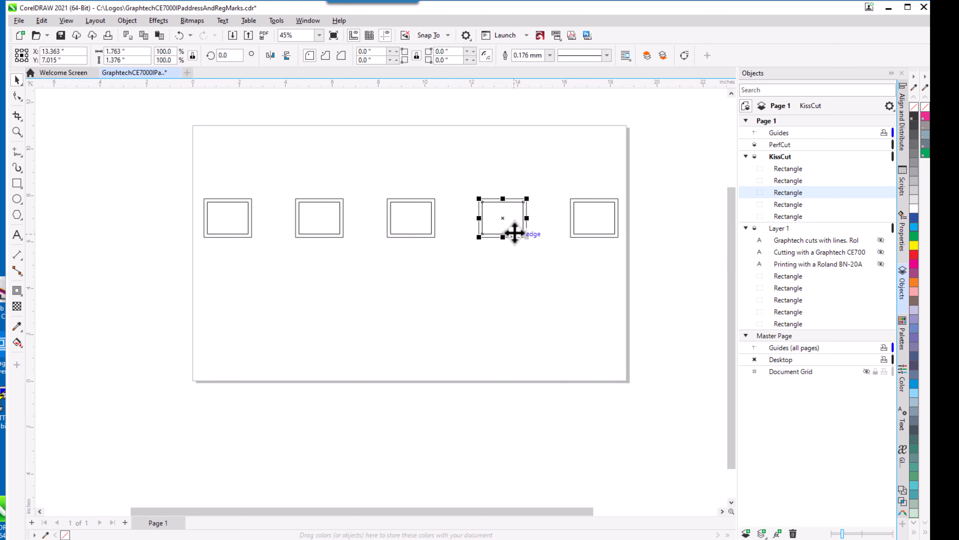
{"action": "left_click", "coordinate": [787, 205]}
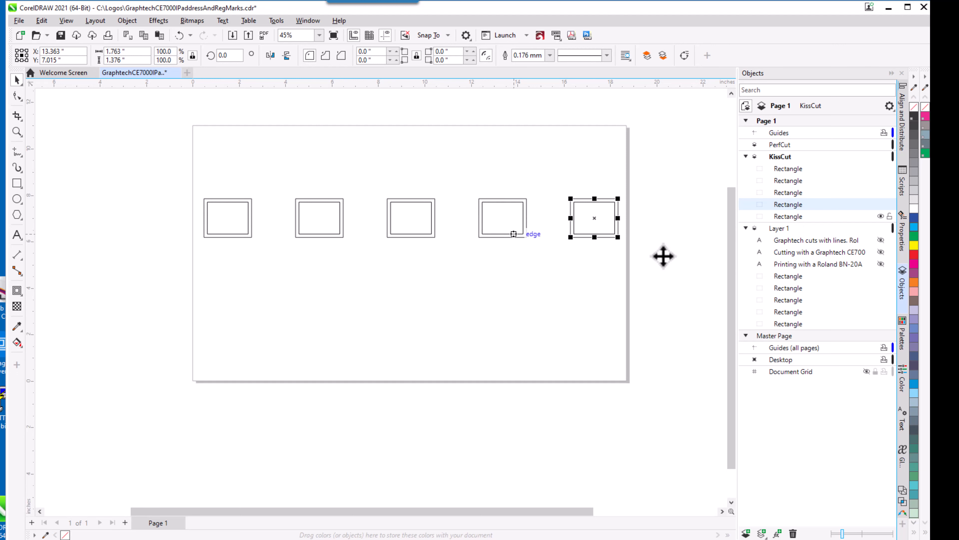
{"action": "left_click", "coordinate": [531, 287]}
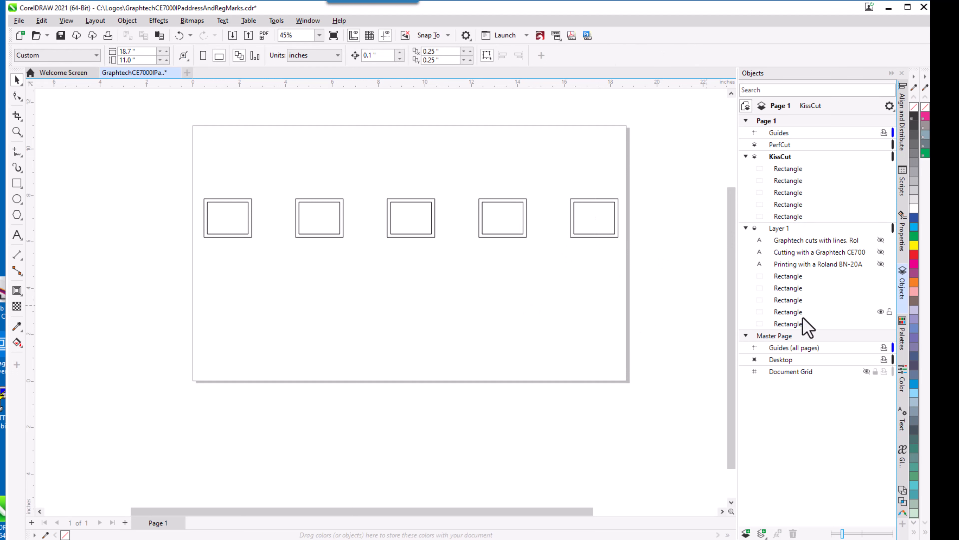
Identify the outer rectangles remaining on Layer 1 and move the leftmost one to the PerfCut layer.
{"action": "left_click", "coordinate": [788, 279]}
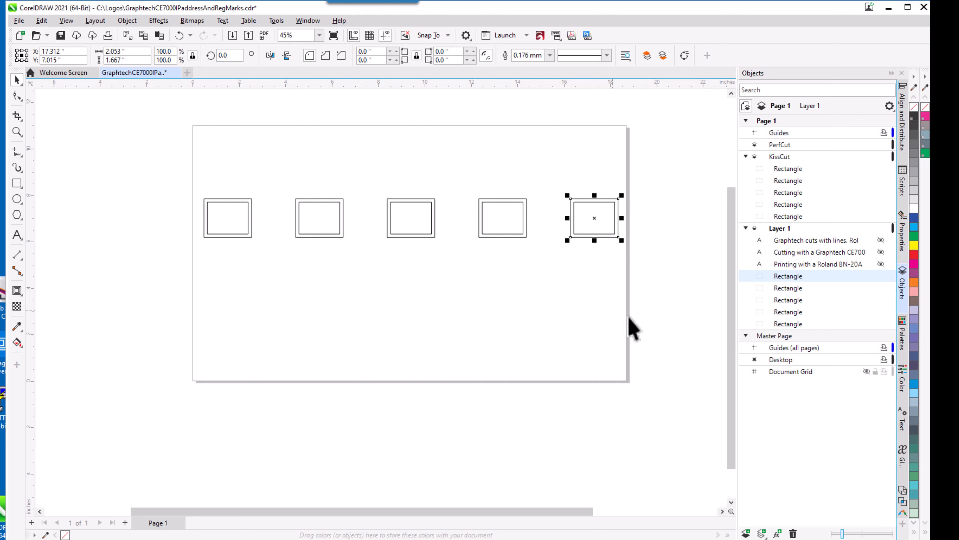
{"action": "left_click", "coordinate": [794, 301]}
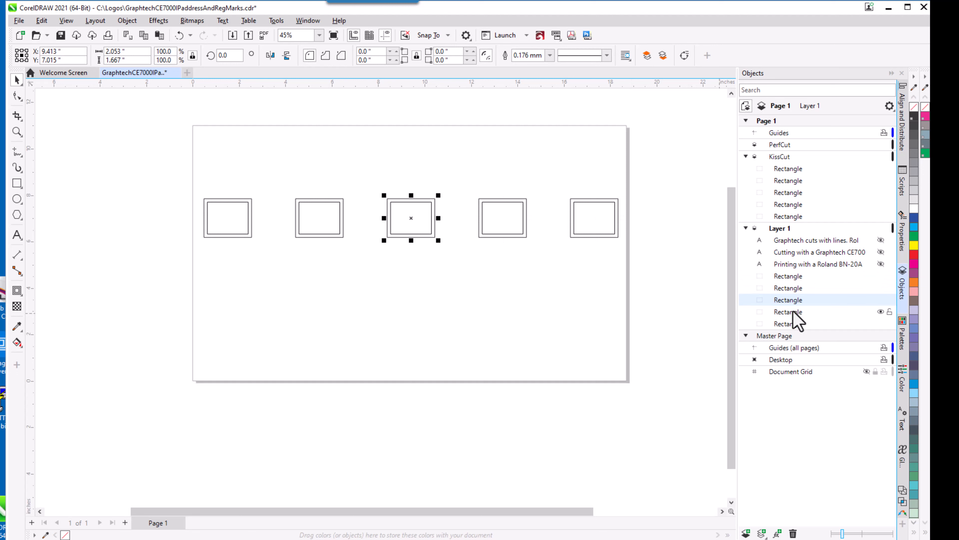
{"action": "left_click", "coordinate": [793, 311]}
{"action": "left_click", "coordinate": [791, 324]}
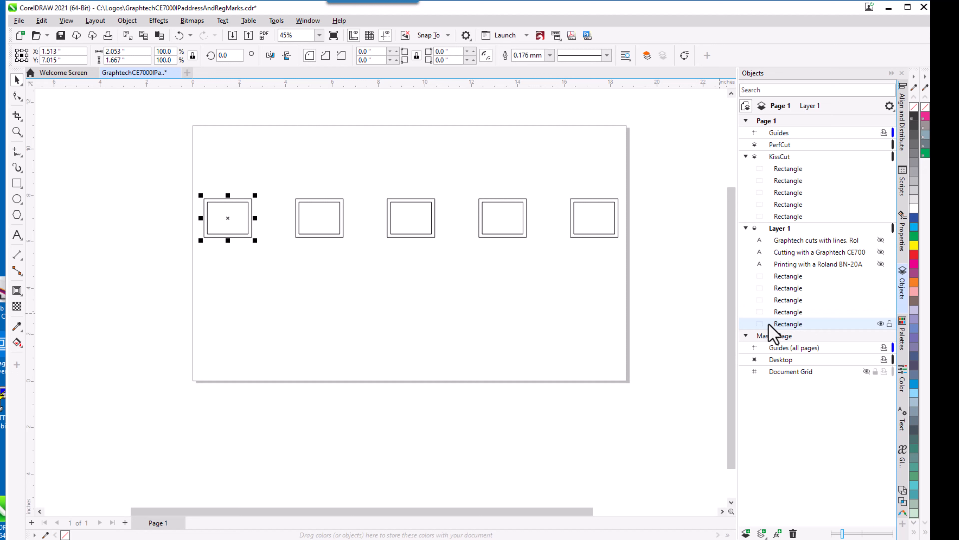
{"action": "left_click_drag", "start_coordinate": [769, 326], "coordinate": [778, 207]}
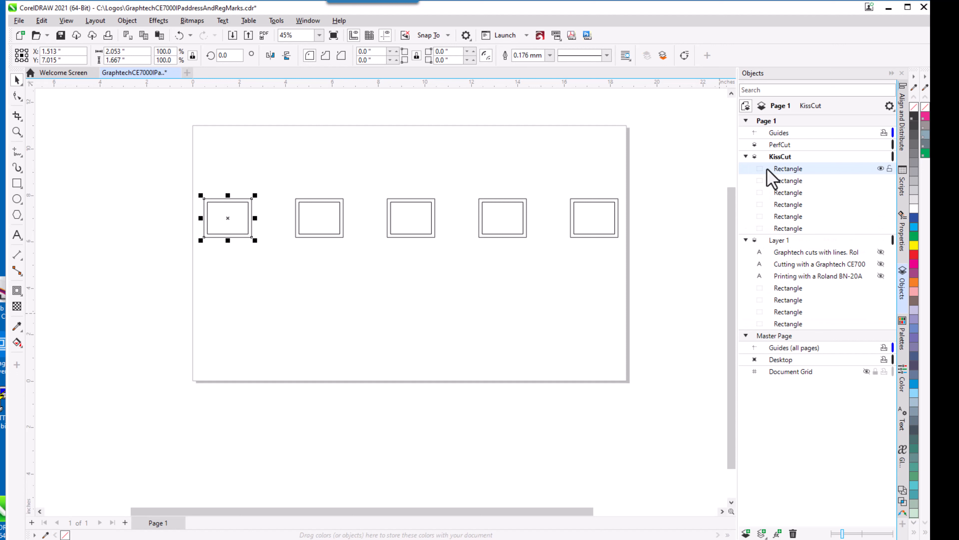
{"action": "left_click_drag", "start_coordinate": [767, 168], "coordinate": [758, 190]}
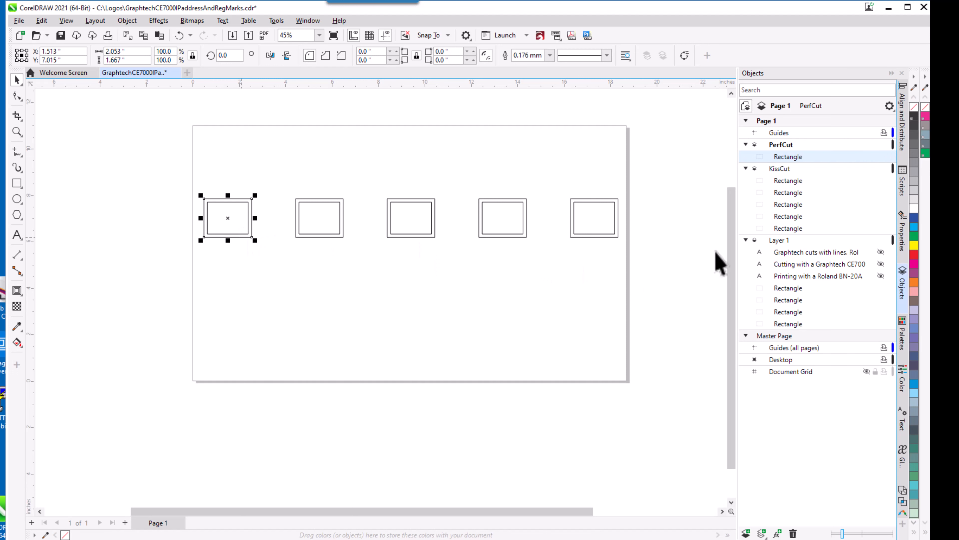
Move the rightmost outer rectangle from Layer 1 to the PerfCut layer, below the first one, and check both by selecting them.
{"action": "left_click", "coordinate": [785, 289]}
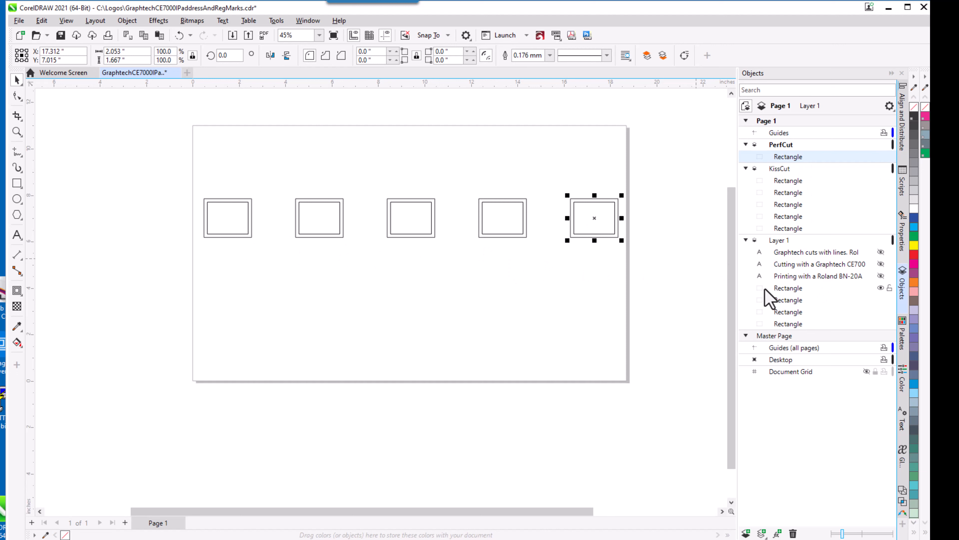
{"action": "left_click_drag", "start_coordinate": [774, 288], "coordinate": [778, 196]}
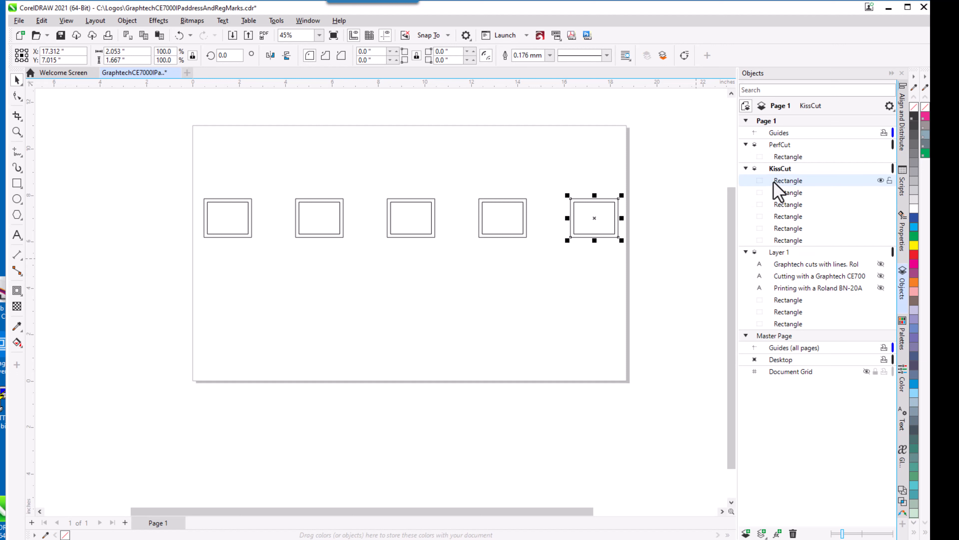
{"action": "left_click_drag", "start_coordinate": [773, 179], "coordinate": [771, 154]}
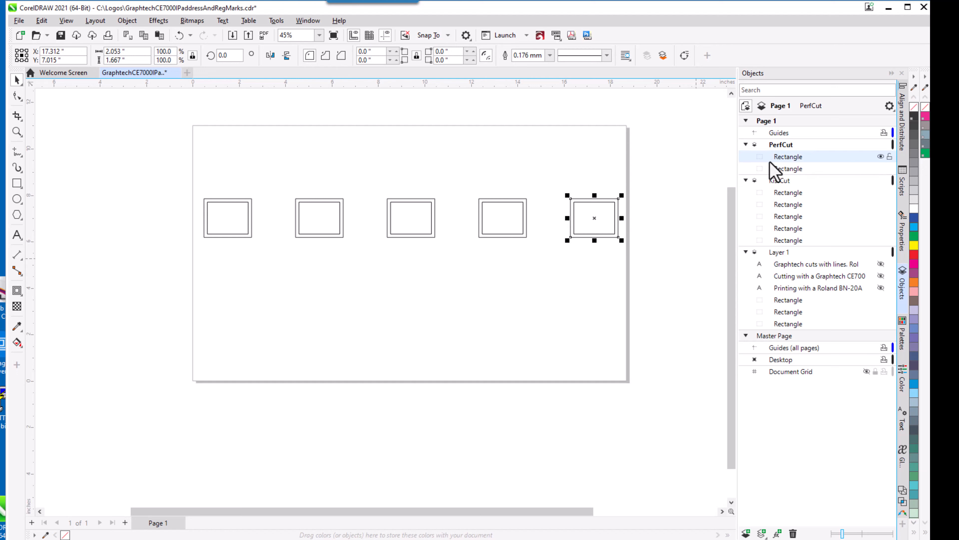
{"action": "mouse_move", "coordinate": [770, 162]}
{"action": "left_mouse_down"}
{"action": "mouse_move", "coordinate": [773, 179]}
{"action": "mouse_move", "coordinate": [767, 172]}
{"action": "left_mouse_up"}
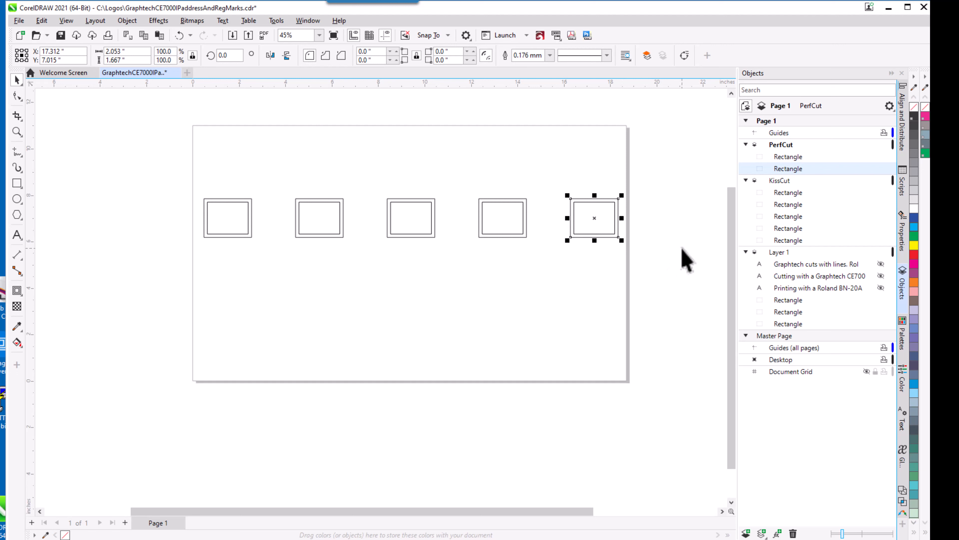
{"action": "left_click", "coordinate": [785, 156]}
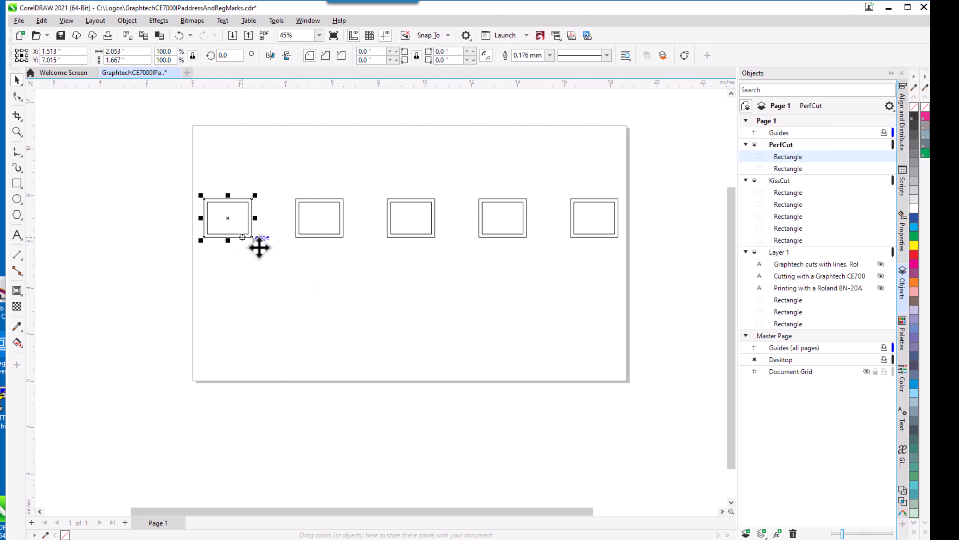
{"action": "left_click", "coordinate": [800, 171]}
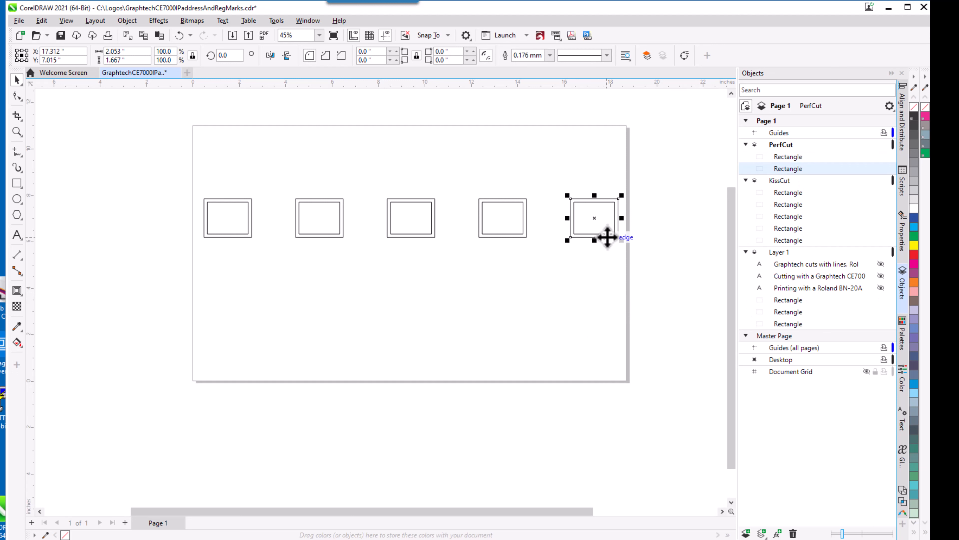
Move the outer rectangles of the fourth pair and the middle pair from Layer 1 to the PerfCut layer.
{"action": "left_click", "coordinate": [792, 301]}
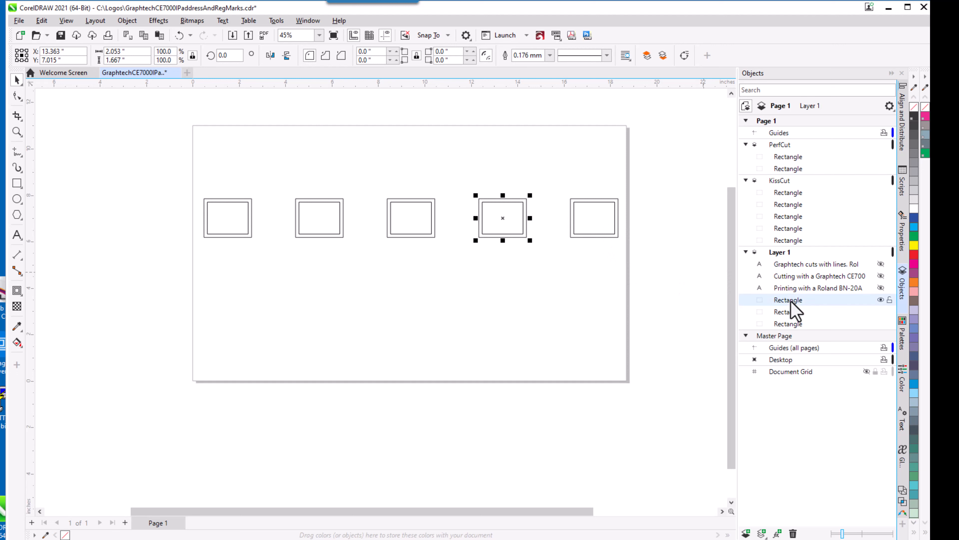
{"action": "left_click_drag", "start_coordinate": [791, 302], "coordinate": [778, 285]}
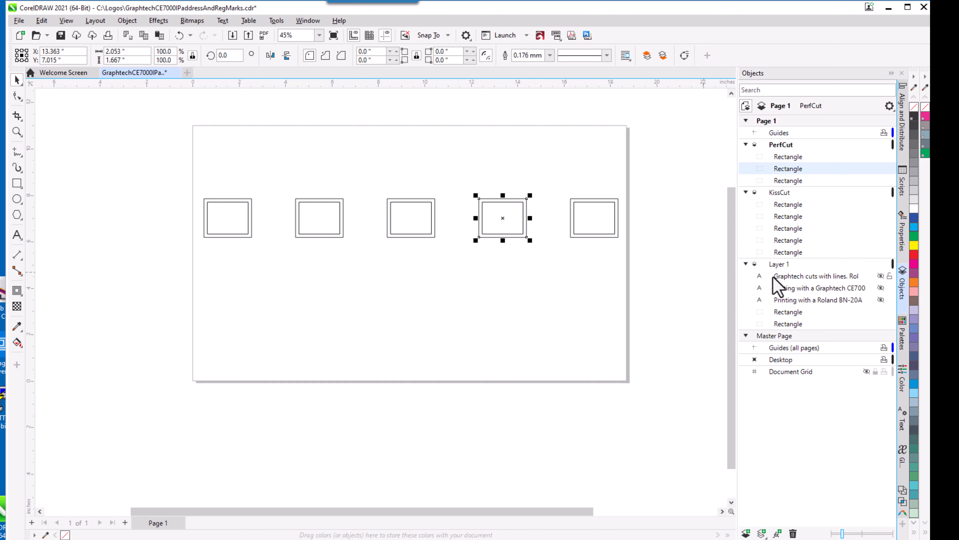
{"action": "left_click", "coordinate": [790, 313]}
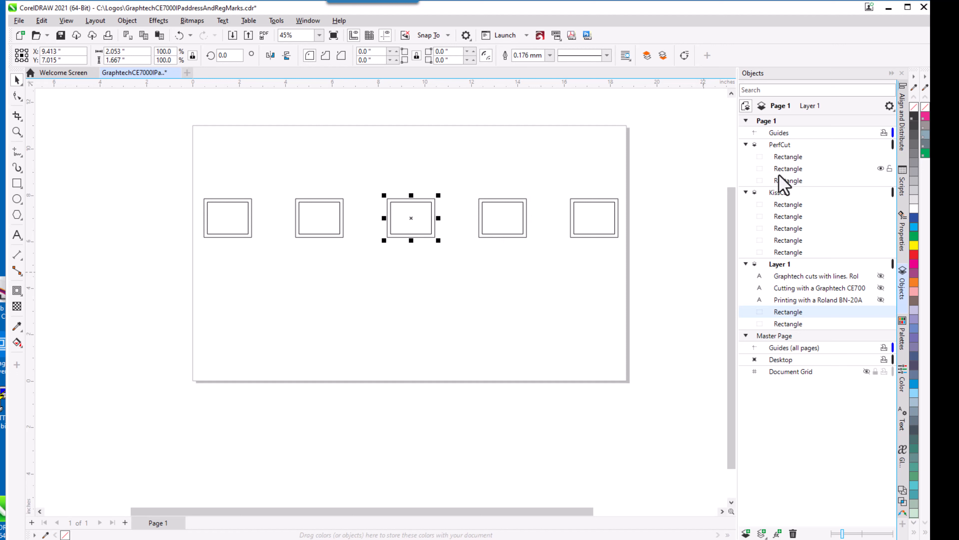
{"action": "left_click_drag", "start_coordinate": [798, 308], "coordinate": [773, 181]}
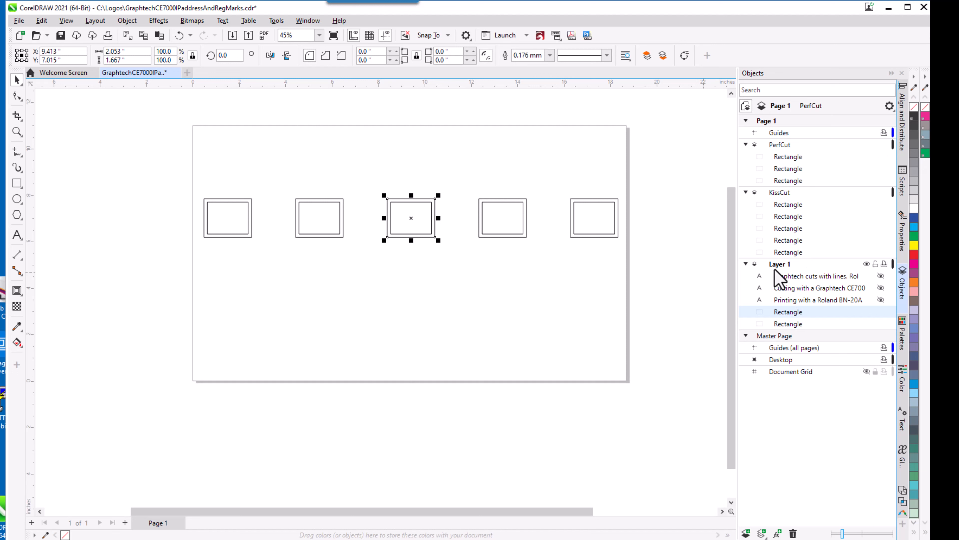
{"action": "key", "text": "Tab"}
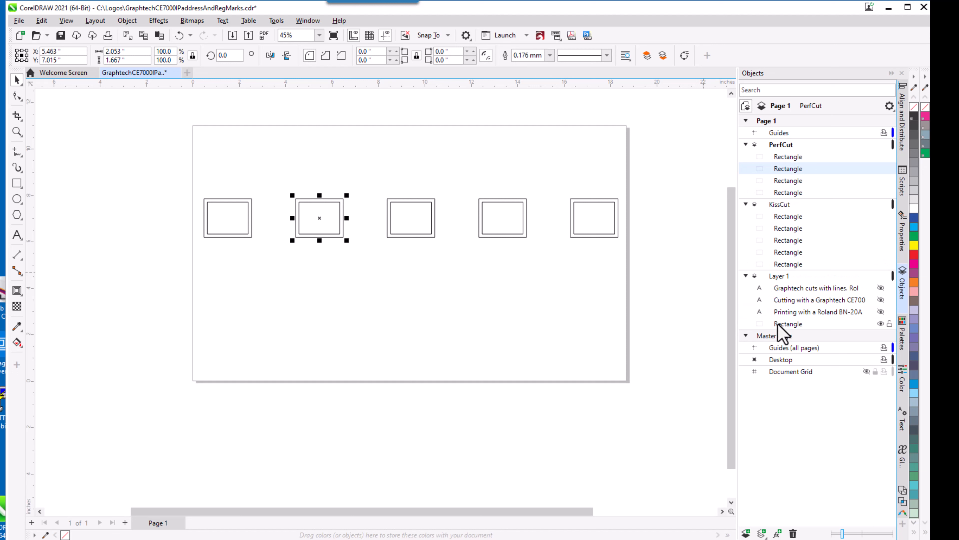
Move the second pair's outer rectangle from Layer 1 to the PerfCut layer and save the document.
{"action": "left_click", "coordinate": [777, 324]}
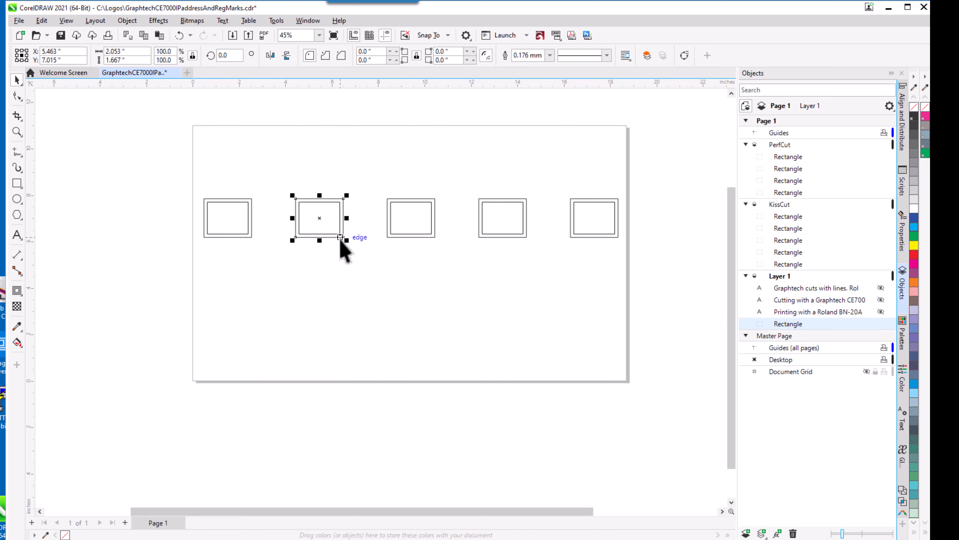
{"action": "left_click_drag", "start_coordinate": [760, 324], "coordinate": [785, 159]}
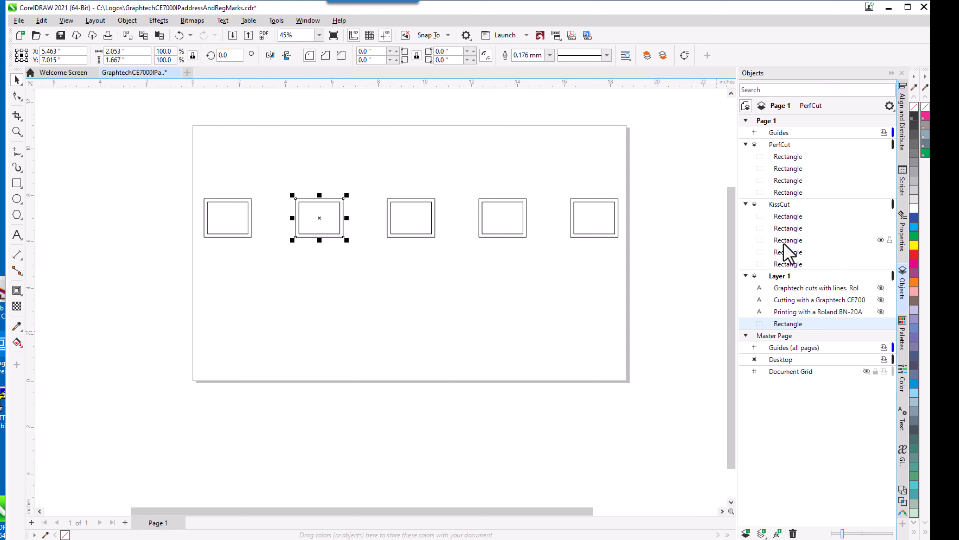
{"action": "left_click", "coordinate": [154, 258]}
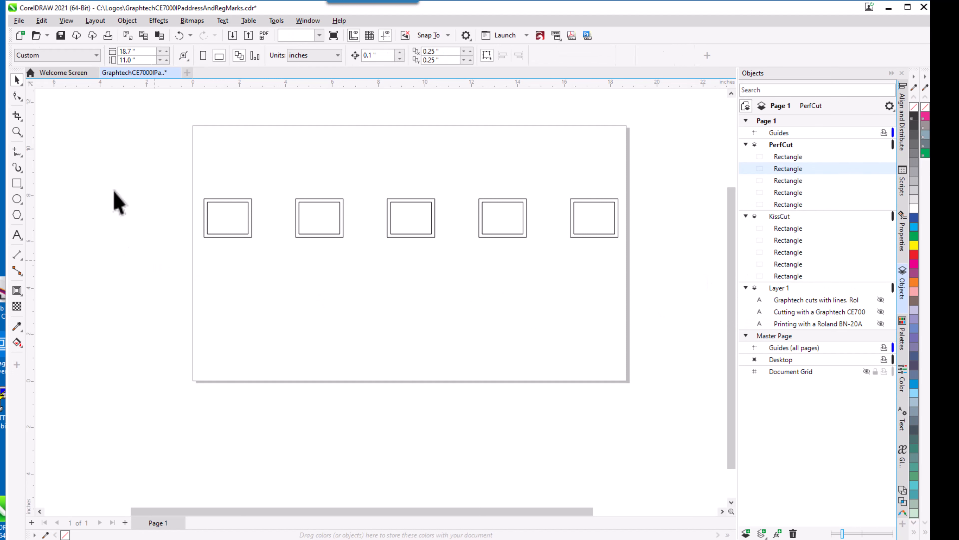
{"action": "left_click", "coordinate": [18, 21]}
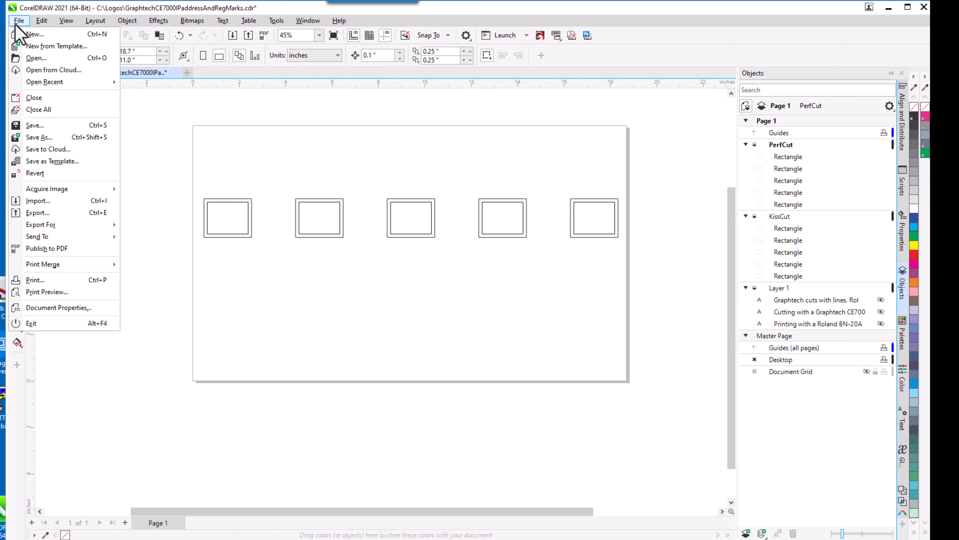
{"action": "left_click", "coordinate": [38, 126]}
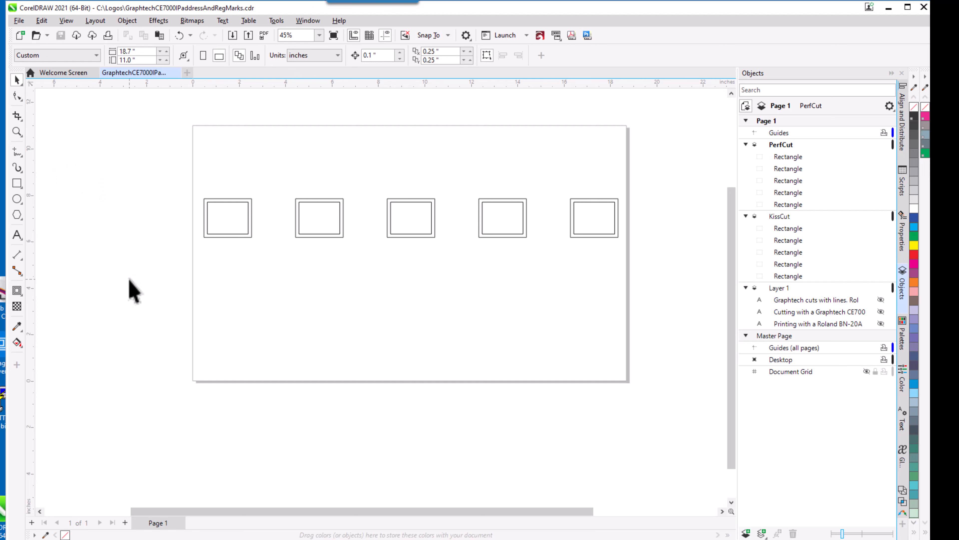
{"action": "scroll", "coordinate": [125, 294], "scroll_direction": "down", "scroll_amount": 1}
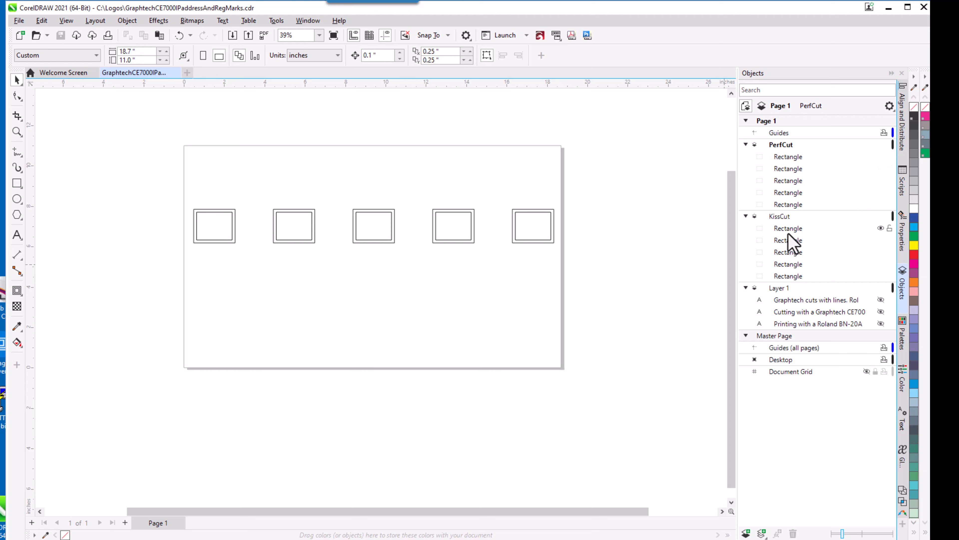
{"action": "scroll", "coordinate": [548, 240], "scroll_direction": "up", "scroll_amount": 5}
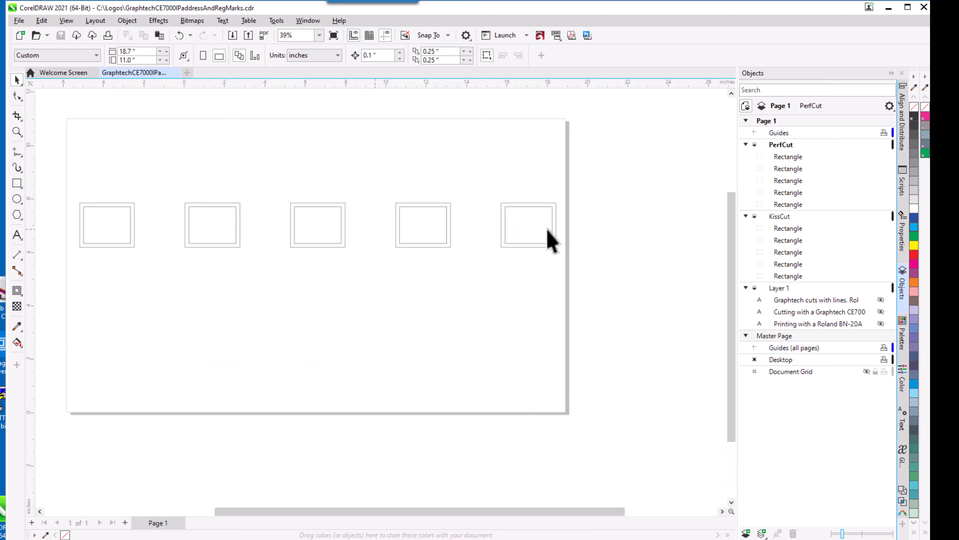
{"action": "scroll", "coordinate": [582, 240], "scroll_direction": "up", "scroll_amount": 3}
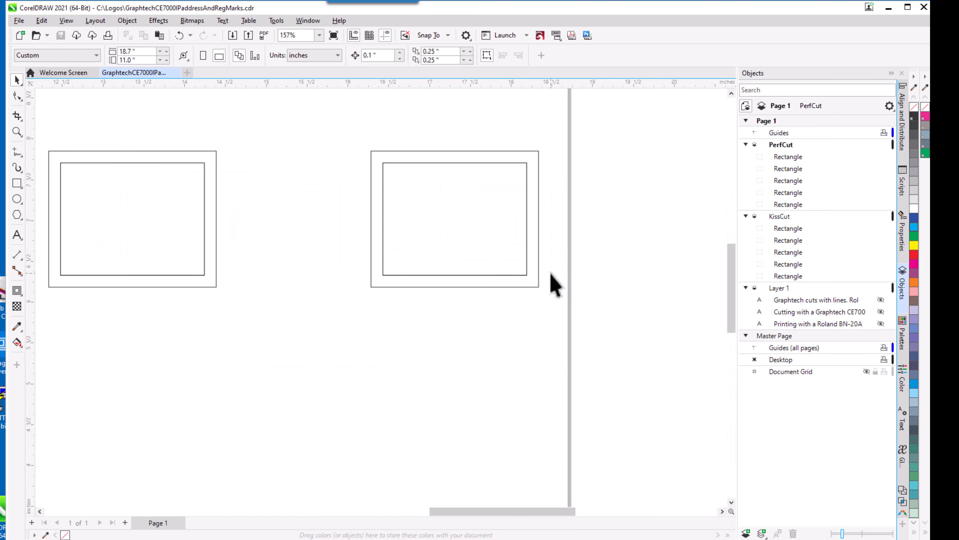
{"action": "scroll", "coordinate": [445, 332], "scroll_direction": "down", "scroll_amount": 5}
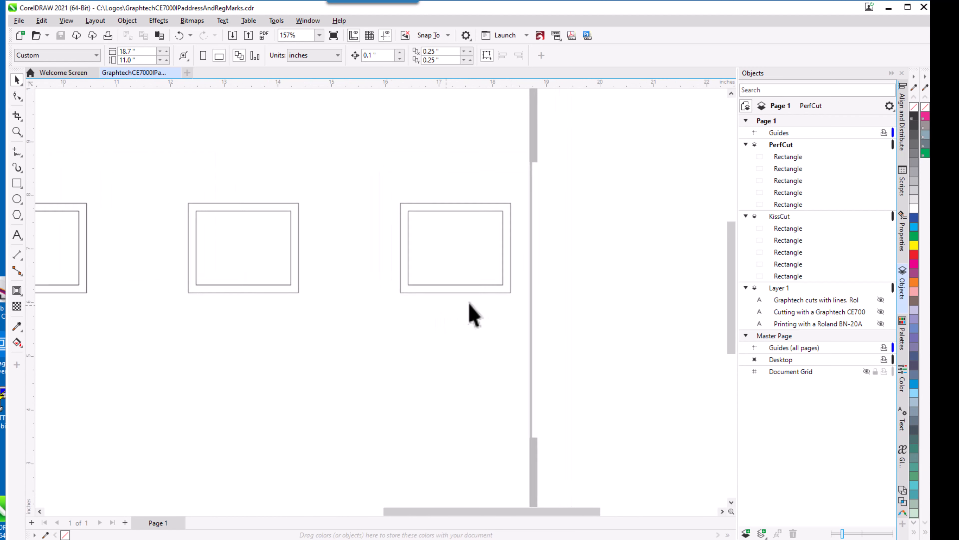
{"action": "scroll", "coordinate": [430, 341], "scroll_direction": "down", "scroll_amount": 3}
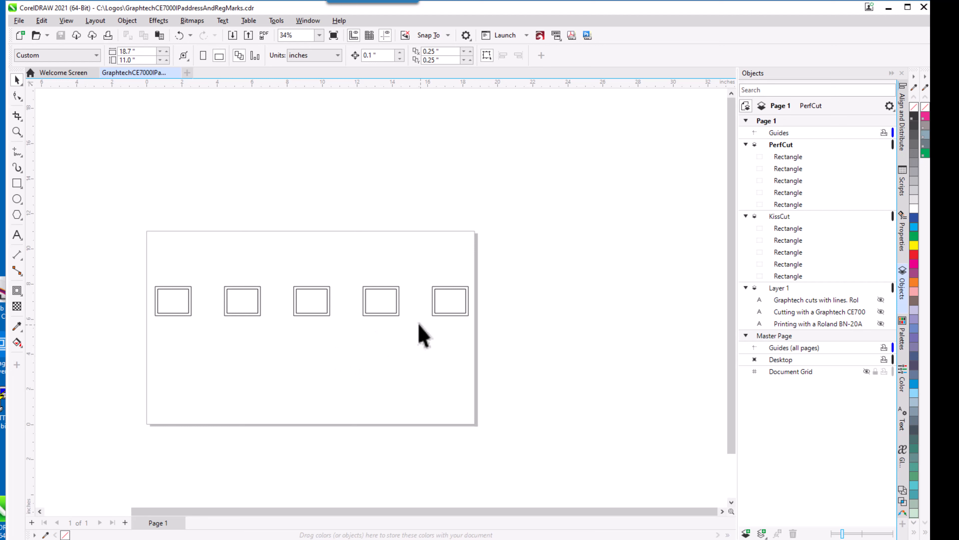
{"action": "left_click", "coordinate": [525, 36]}
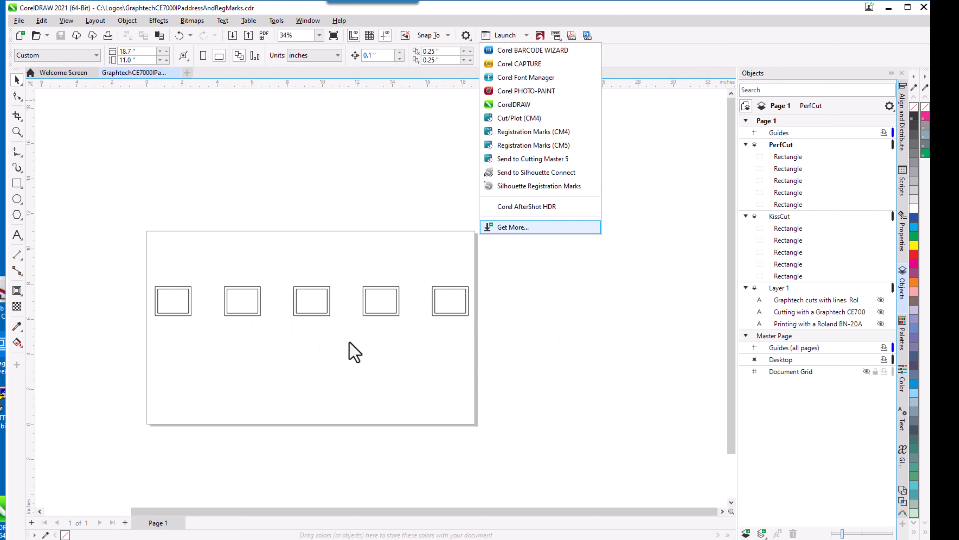
{"action": "left_click", "coordinate": [581, 345]}
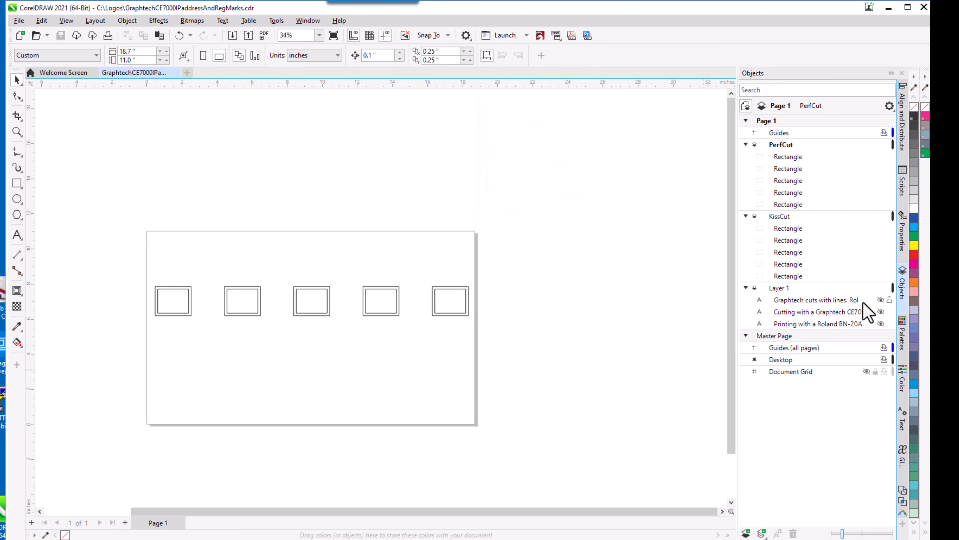
Show the hidden "Cutting with a Graphtech CE7000-60" text on Layer 1, hide it again, and clear the selection.
{"action": "left_click", "coordinate": [881, 312]}
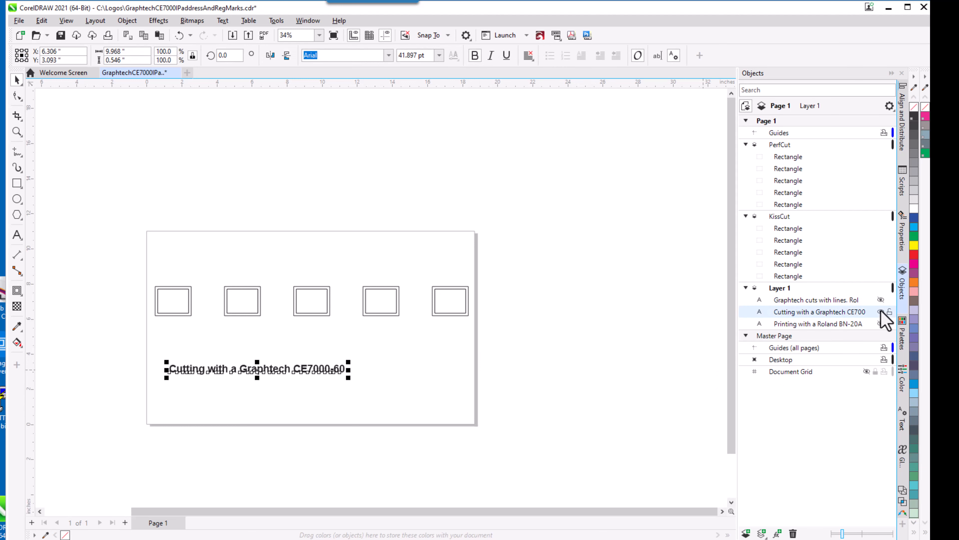
{"action": "left_click", "coordinate": [881, 312]}
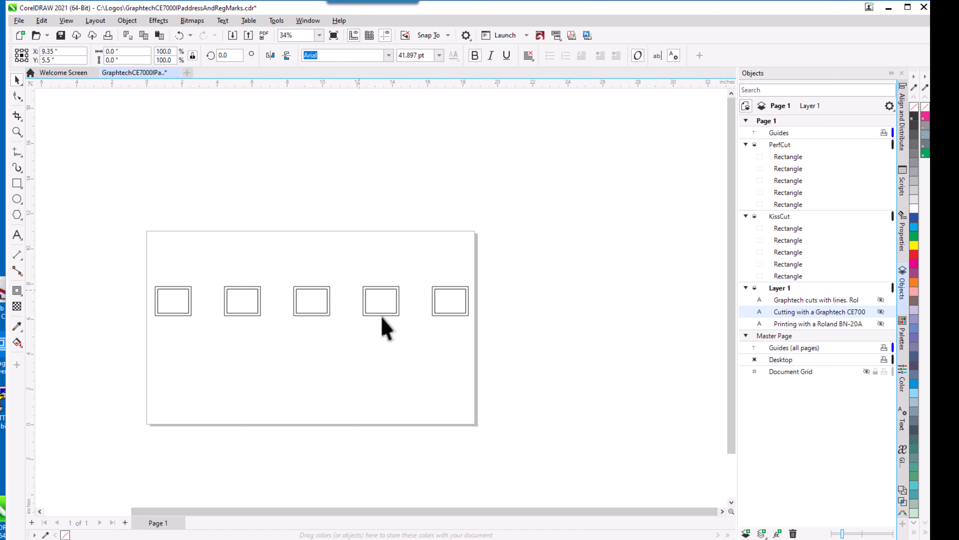
{"action": "left_click", "coordinate": [434, 309]}
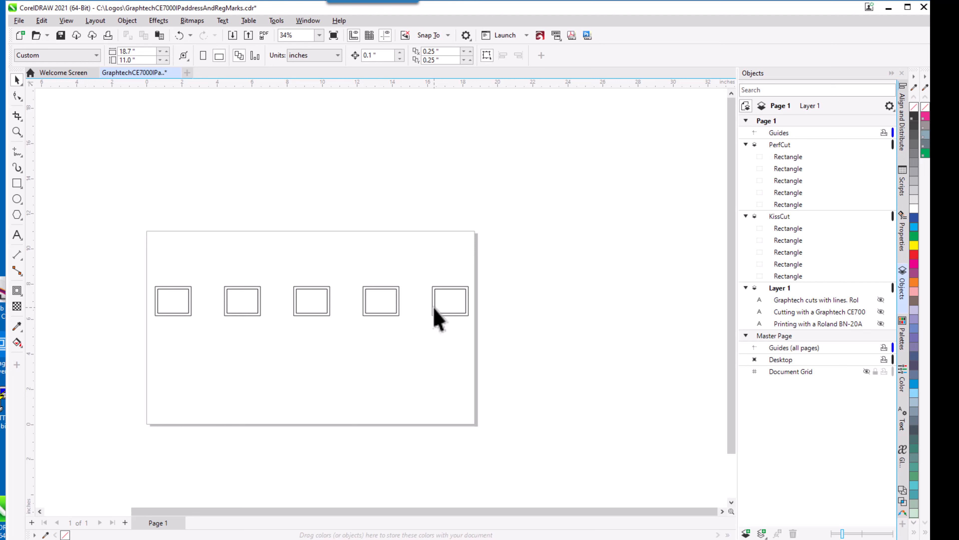
Set the outline of the rightmost outer rectangle on the PerfCut layer to green.
{"action": "scroll", "coordinate": [438, 318], "scroll_direction": "up", "scroll_amount": 6}
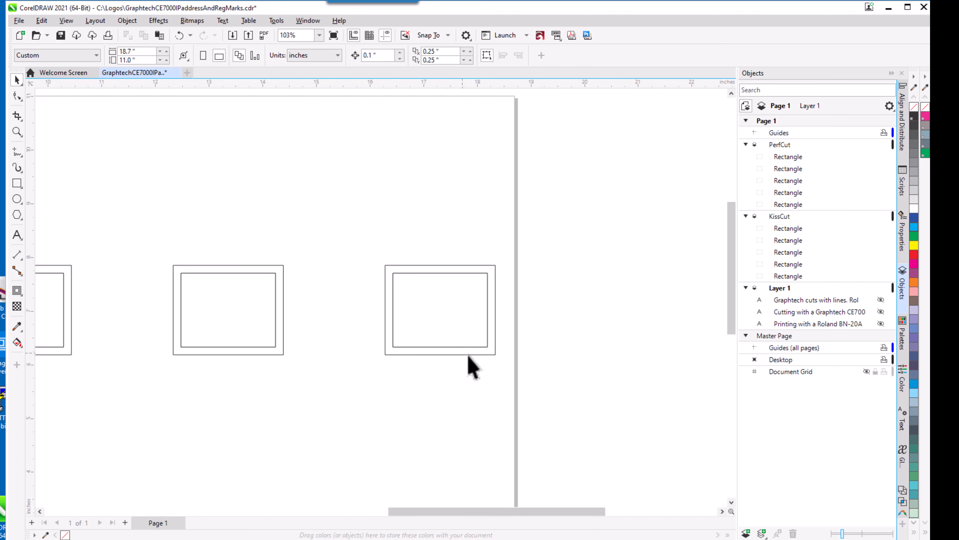
{"action": "left_click", "coordinate": [468, 356]}
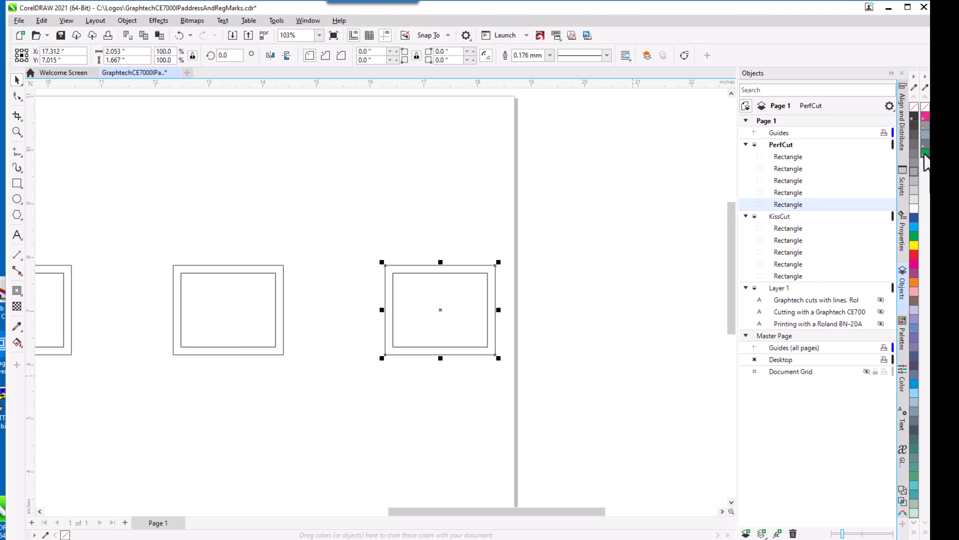
{"action": "right_click", "coordinate": [925, 154]}
{"action": "scroll", "coordinate": [484, 321], "scroll_direction": "up", "scroll_amount": 1}
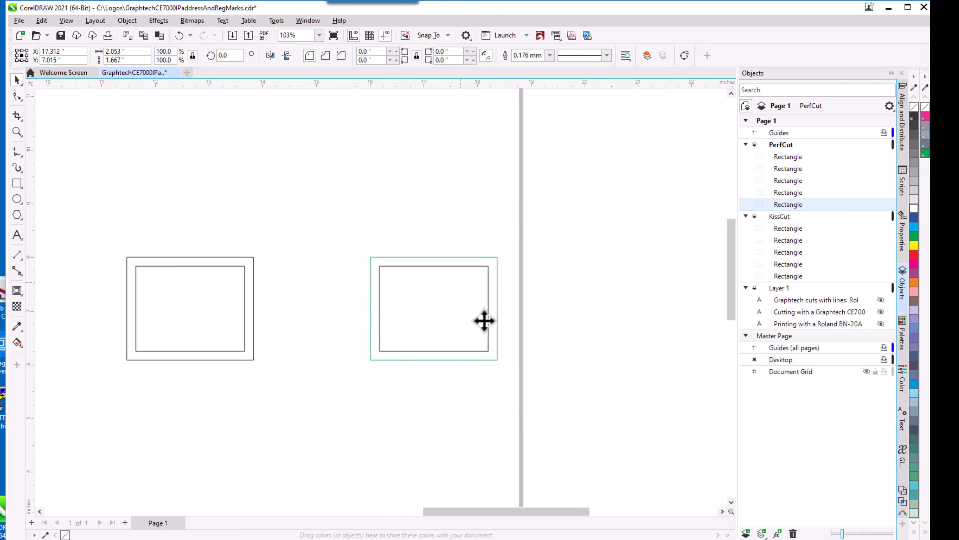
{"action": "scroll", "coordinate": [484, 320], "scroll_direction": "up", "scroll_amount": 3}
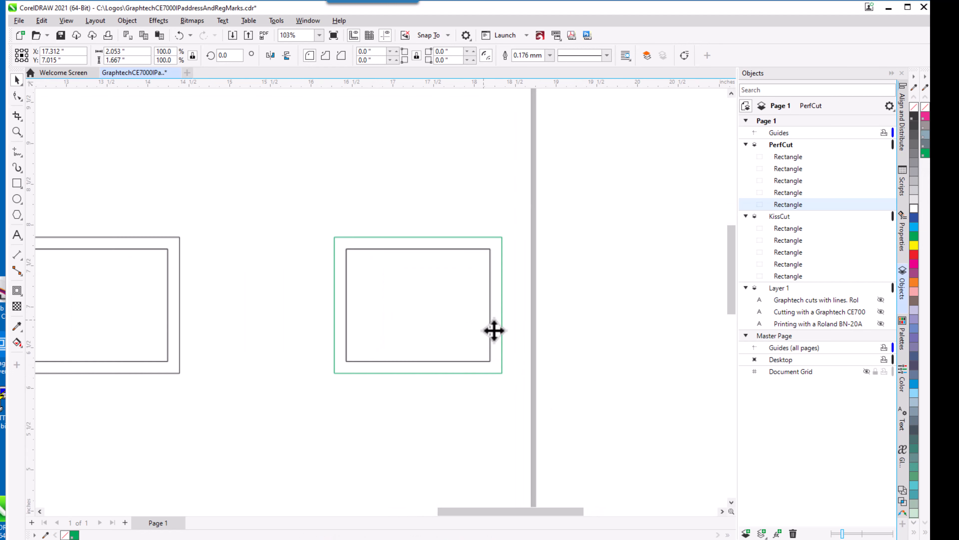
Set the outline of the rightmost inner rectangle on the KissCut layer to magenta and clear the selection.
{"action": "left_click", "coordinate": [458, 414]}
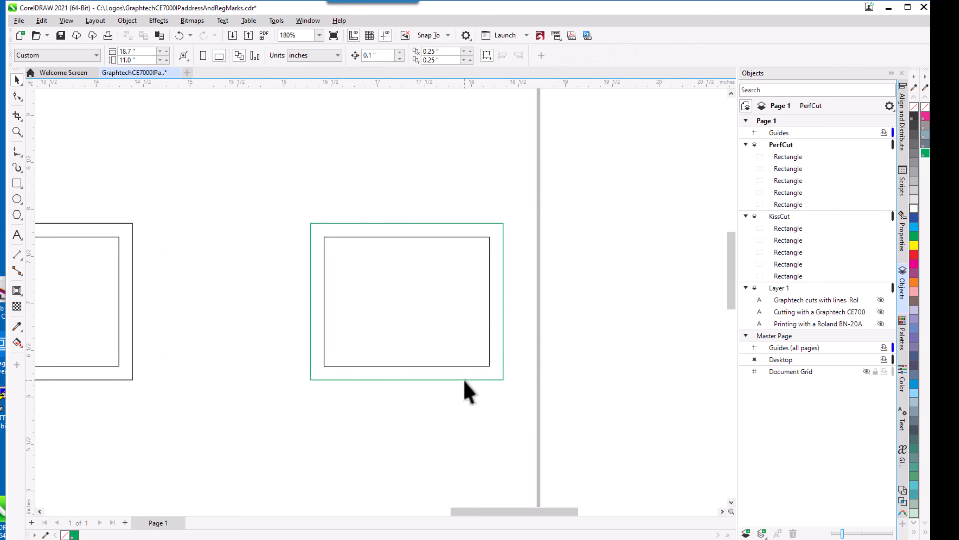
{"action": "left_click", "coordinate": [504, 372]}
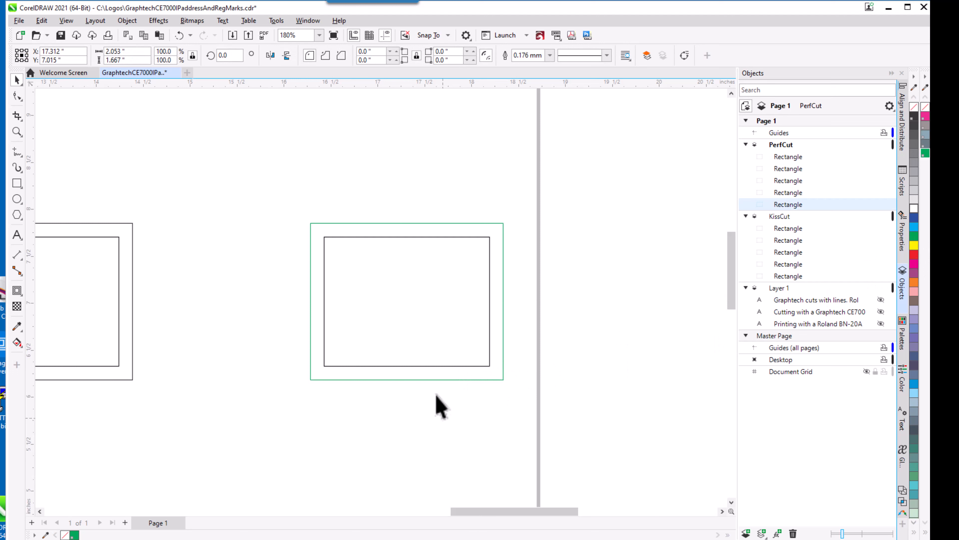
{"action": "left_click", "coordinate": [438, 372]}
{"action": "left_click", "coordinate": [439, 366]}
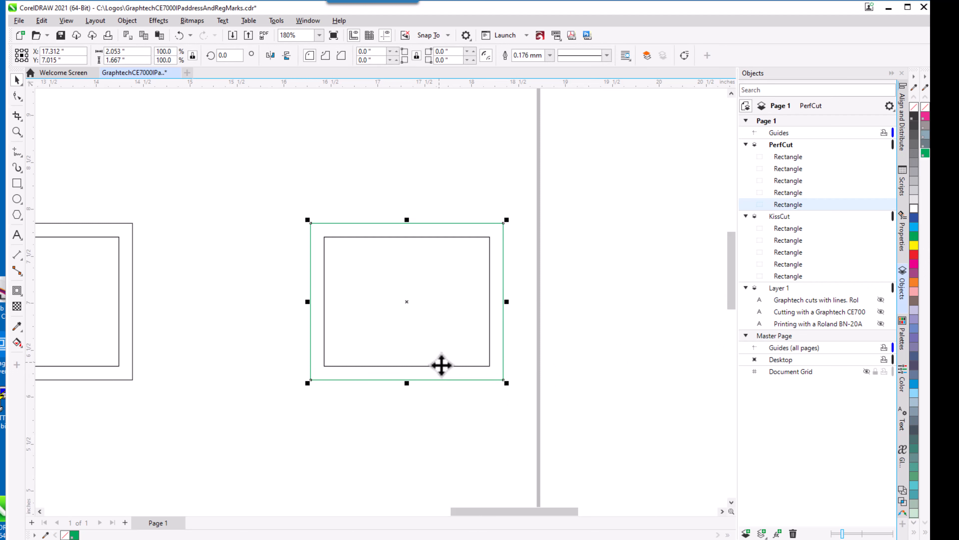
{"action": "left_click", "coordinate": [443, 366]}
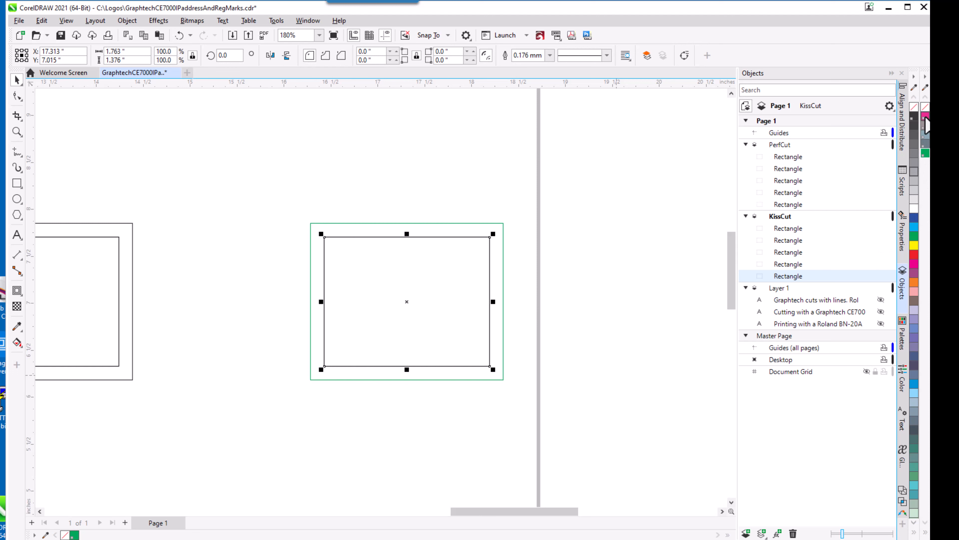
{"action": "right_click", "coordinate": [925, 118]}
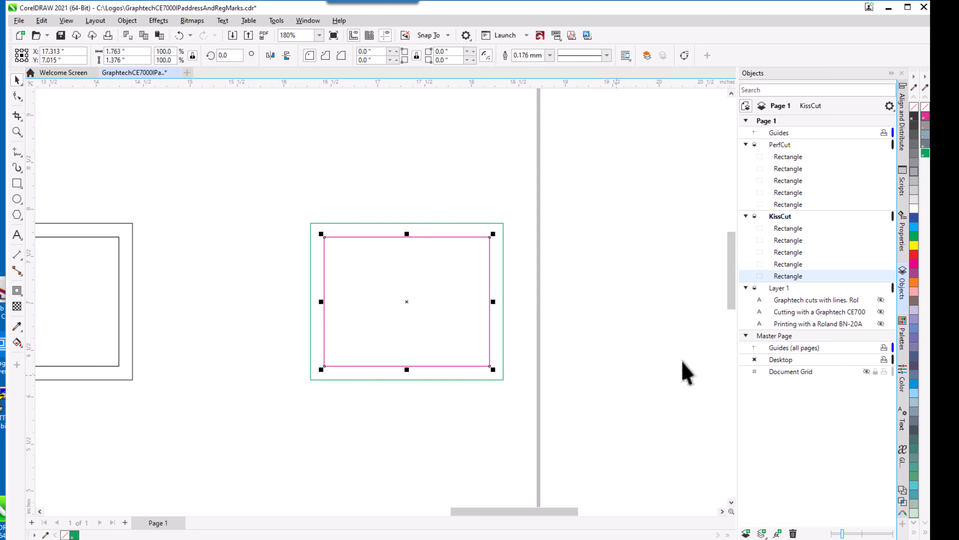
{"action": "left_click", "coordinate": [393, 432]}
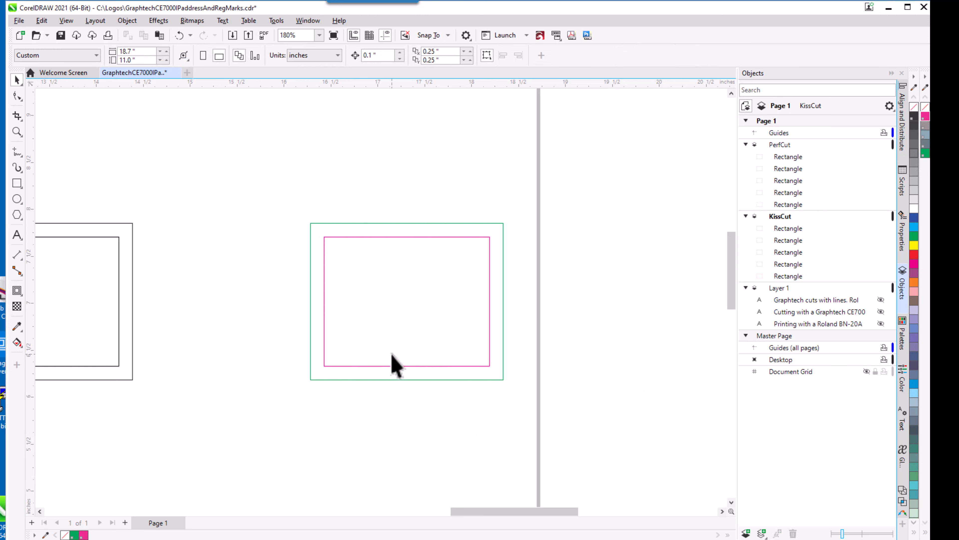
Set the outlines of both rectangles in the rightmost pair back to black.
{"action": "scroll", "coordinate": [394, 362], "scroll_direction": "down", "scroll_amount": 4}
{"action": "scroll", "coordinate": [401, 337], "scroll_direction": "up", "scroll_amount": 2}
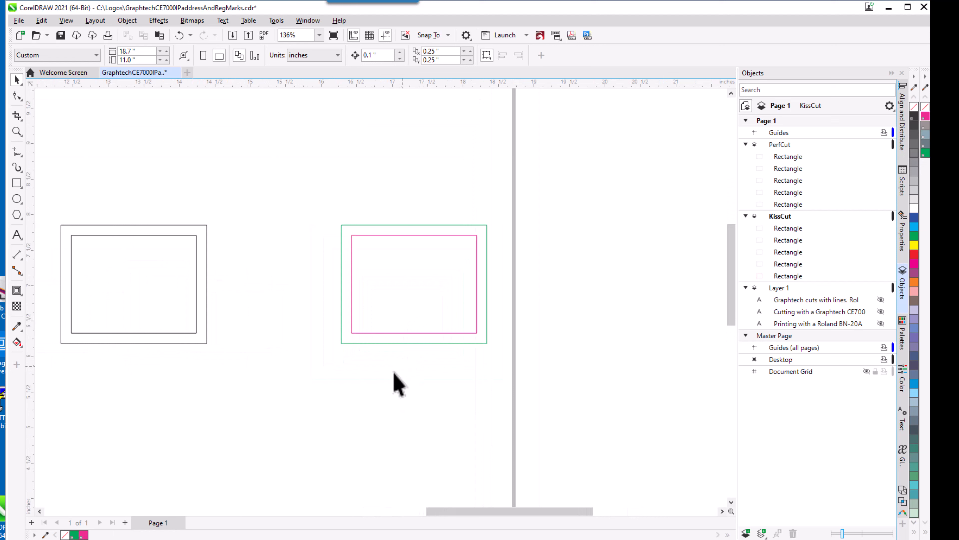
{"action": "left_click_drag", "start_coordinate": [317, 189], "coordinate": [533, 401]}
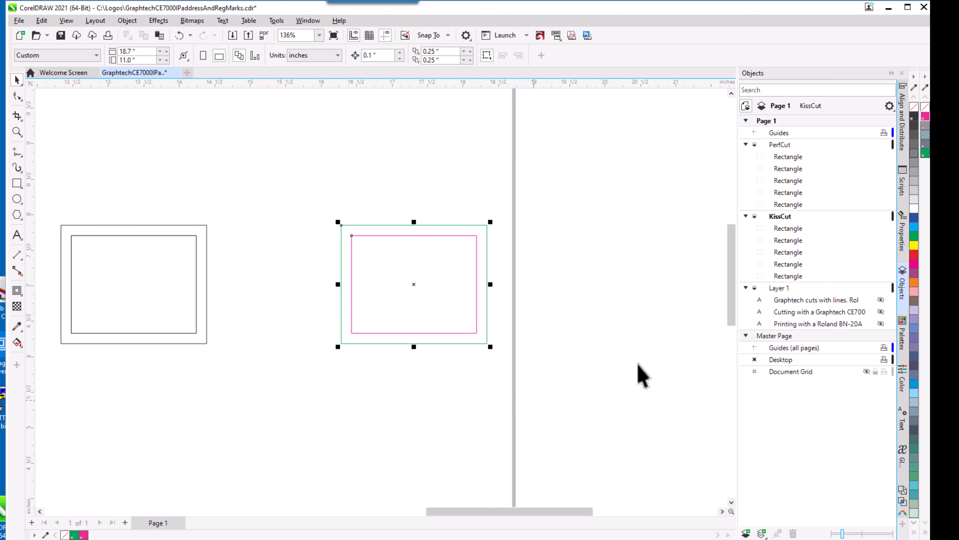
{"action": "right_click", "coordinate": [914, 116]}
{"action": "left_click", "coordinate": [373, 403]}
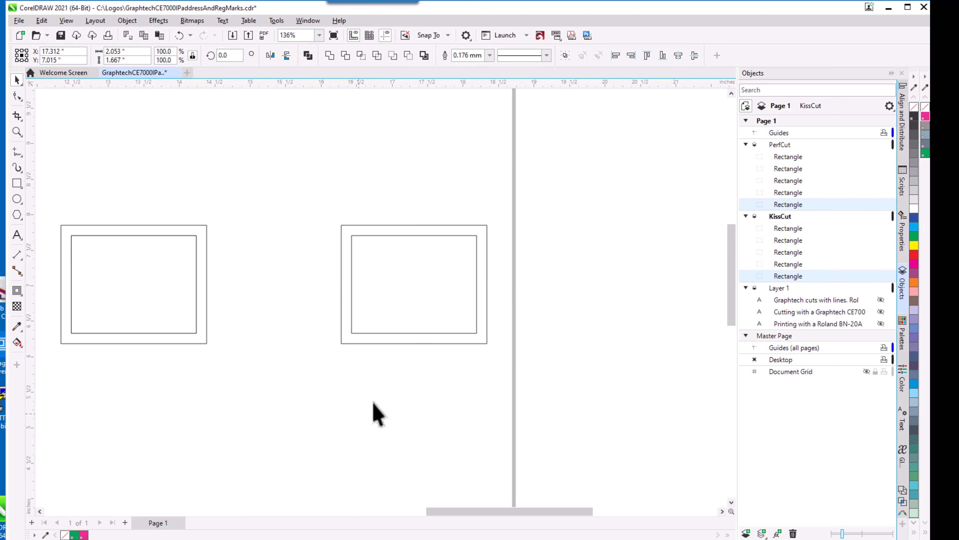
Inspect the outer rectangles of the rightmost and fourth pairs on the PerfCut layer, and clear the selection.
{"action": "scroll", "coordinate": [449, 379], "scroll_direction": "down", "scroll_amount": 3}
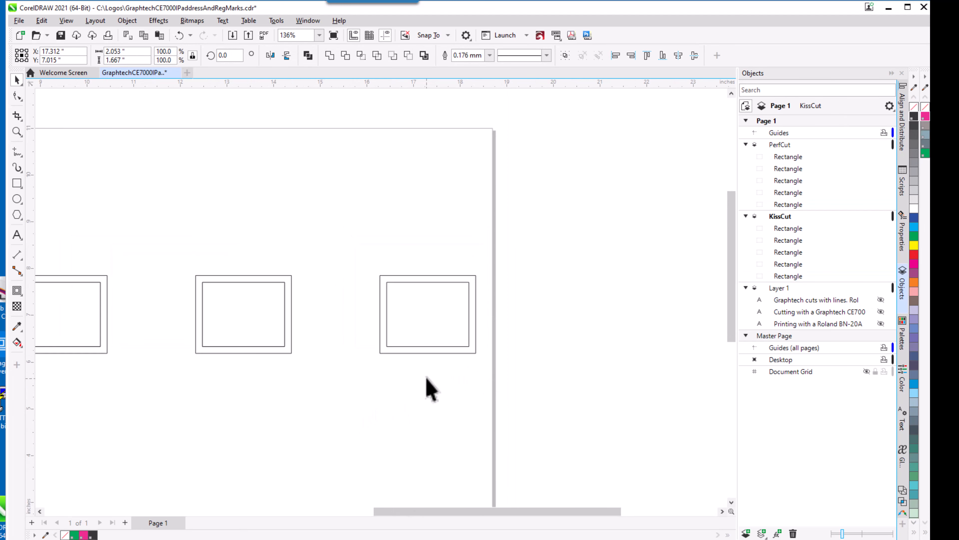
{"action": "left_click", "coordinate": [422, 353]}
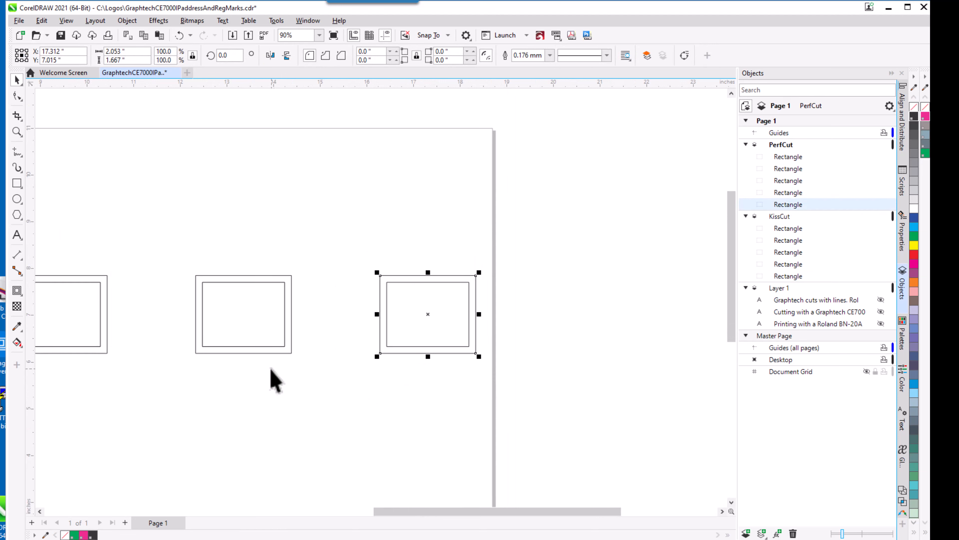
{"action": "left_click", "coordinate": [250, 353]}
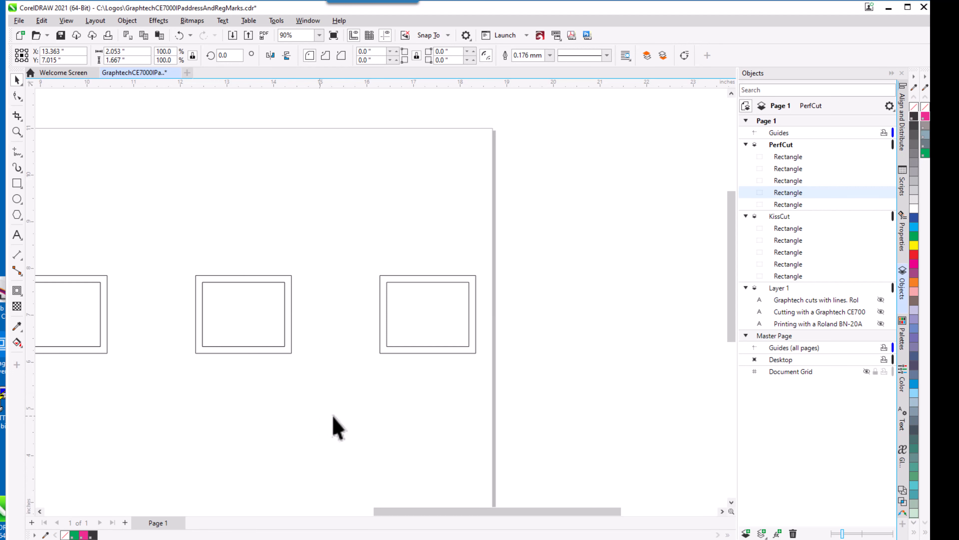
{"action": "scroll", "coordinate": [446, 381], "scroll_direction": "down", "scroll_amount": 1}
{"action": "scroll", "coordinate": [449, 391], "scroll_direction": "down", "scroll_amount": 2}
{"action": "left_click", "coordinate": [441, 399]}
{"action": "scroll", "coordinate": [440, 416], "scroll_direction": "down", "scroll_amount": 1}
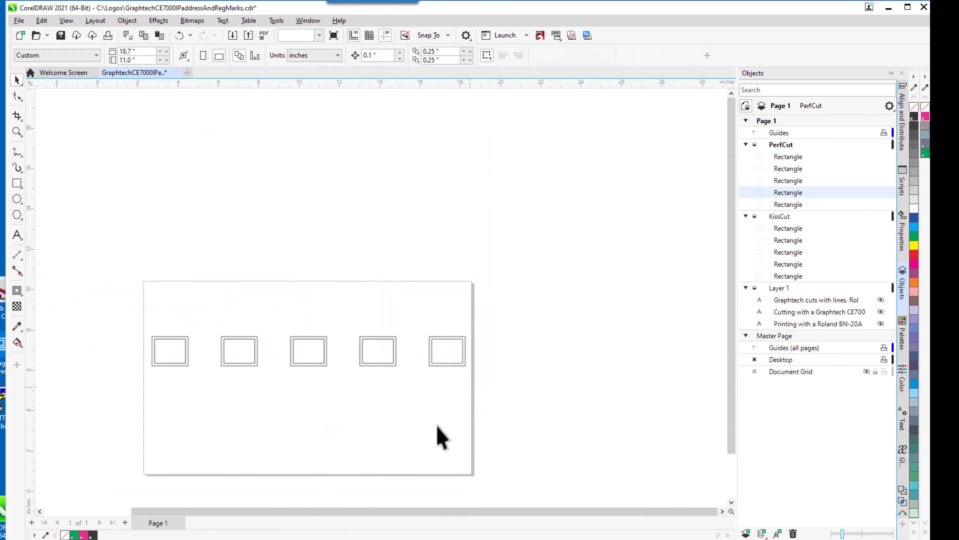
{"action": "scroll", "coordinate": [222, 434], "scroll_direction": "up", "scroll_amount": 1}
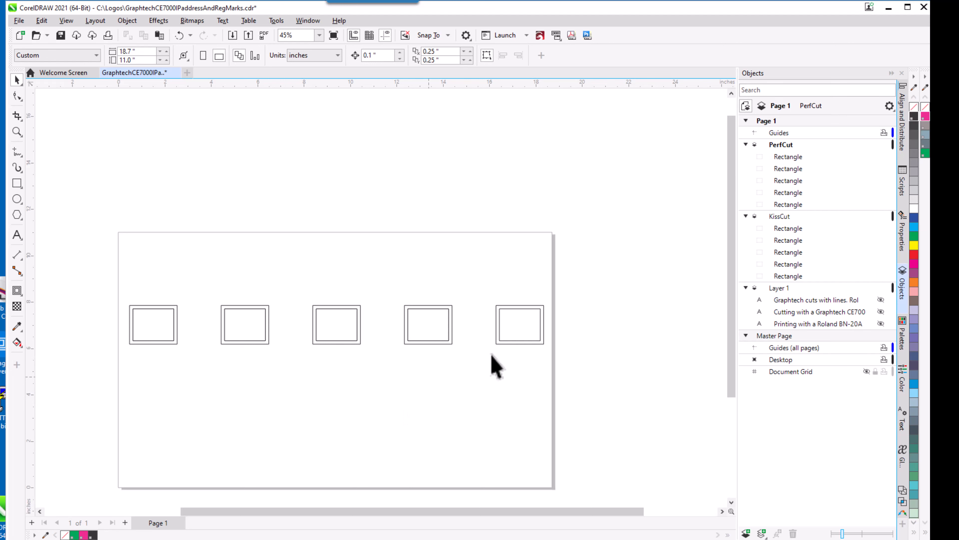
Nudge the rightmost pair of rectangles about 0.6 inches to the left, away from the page edge.
{"action": "left_click_drag", "start_coordinate": [474, 284], "coordinate": [571, 377]}
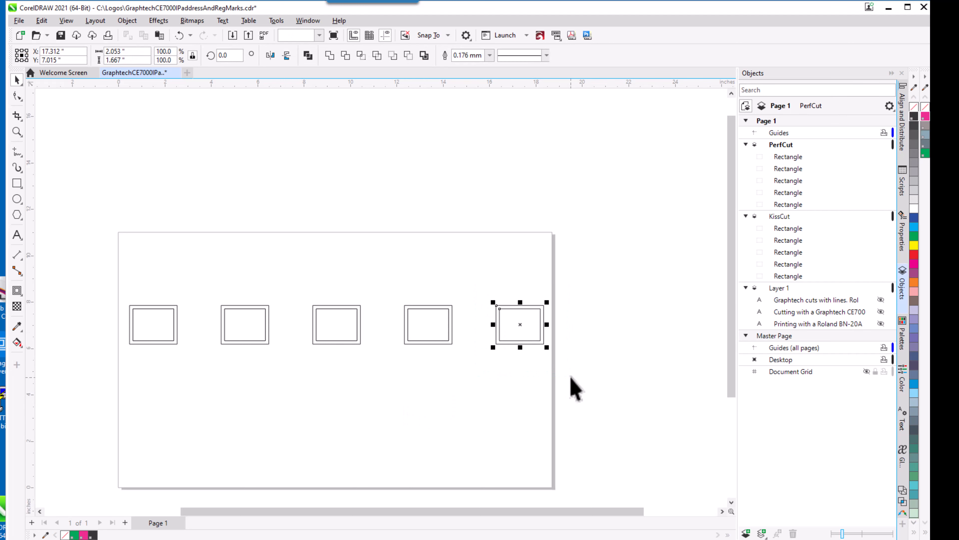
{"action": "key", "text": "Left"}
{"action": "key", "text": "Left"}
{"action": "key", "text": "Left"}
{"action": "key", "text": "Left"}
{"action": "key", "text": "Left"}
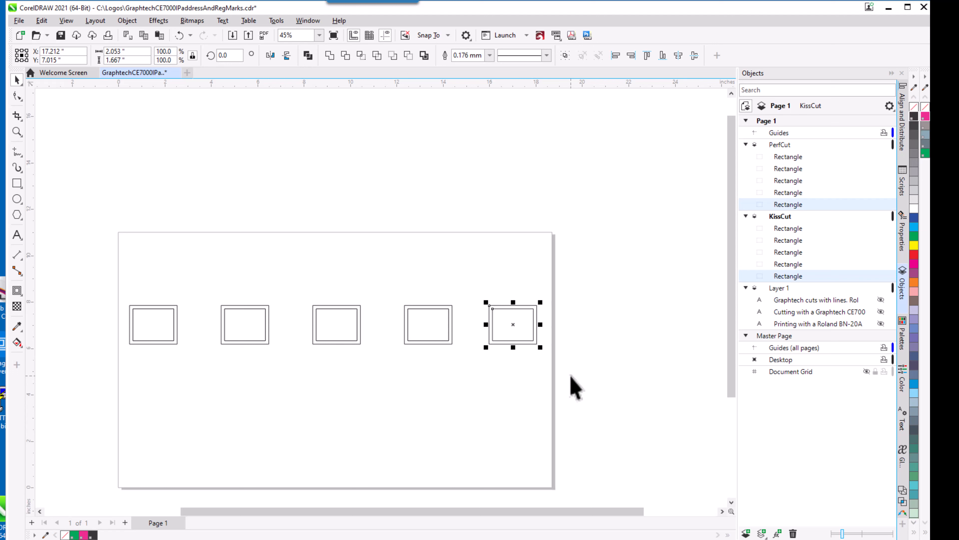
{"action": "key", "text": "Left"}
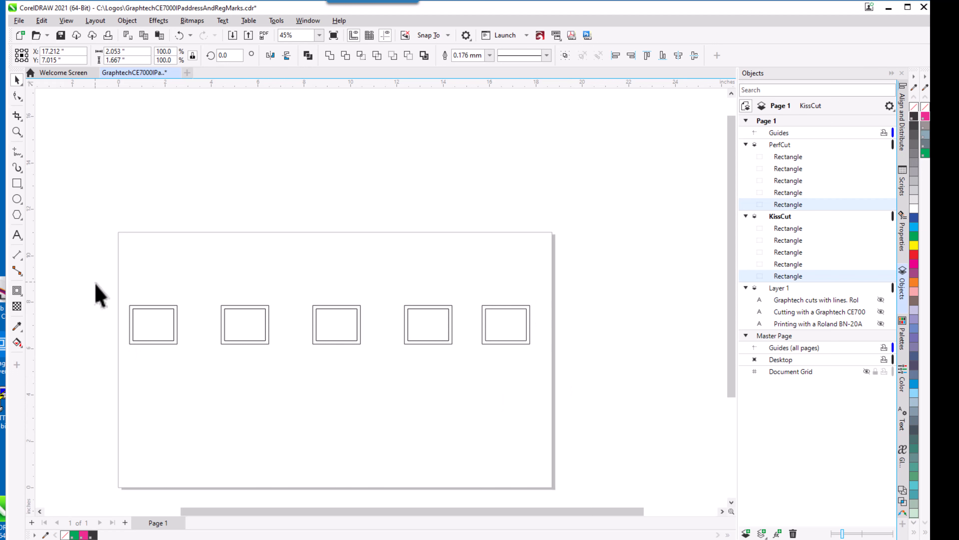
Nudge the leftmost pair of rectangles about 0.5 inches to the right and save the document.
{"action": "left_click_drag", "start_coordinate": [96, 282], "coordinate": [206, 374]}
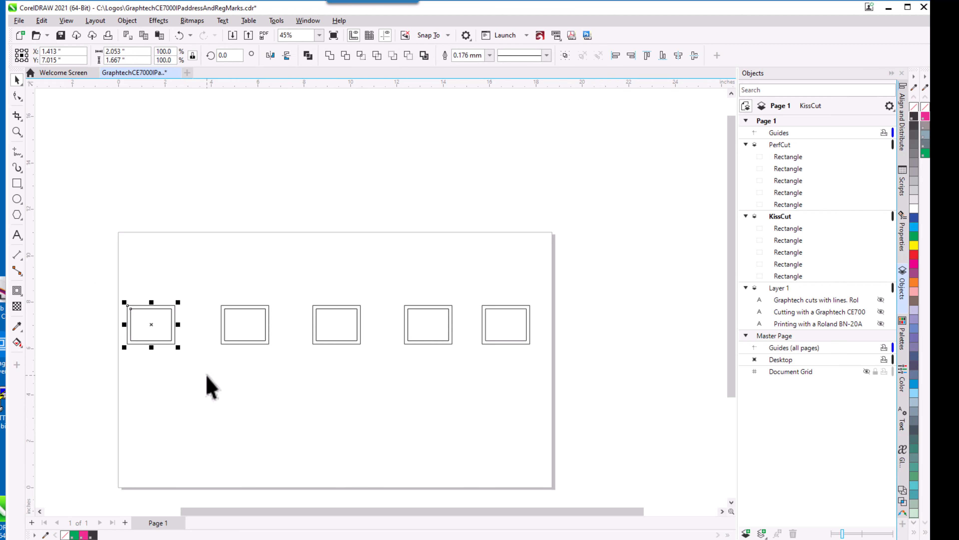
{"action": "key", "text": "Right"}
{"action": "key", "text": "Right"}
{"action": "key", "text": "Right"}
{"action": "key", "text": "Right"}
{"action": "key", "text": "Right"}
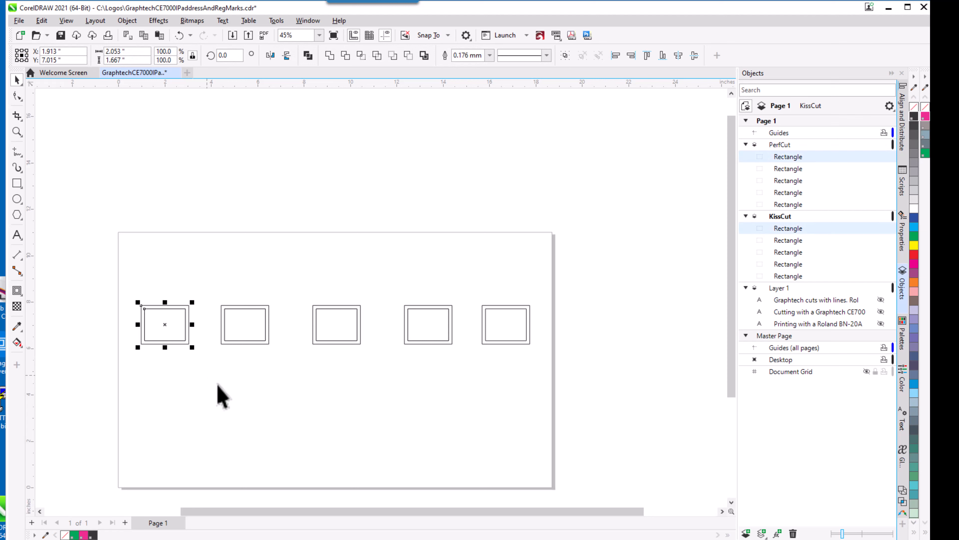
{"action": "left_click", "coordinate": [479, 342]}
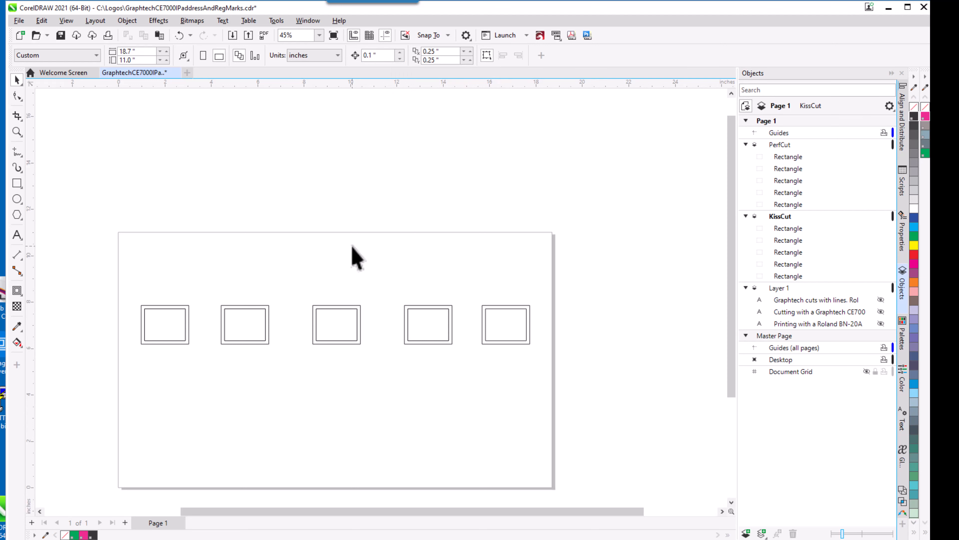
{"action": "left_click", "coordinate": [19, 21]}
{"action": "left_click", "coordinate": [174, 172]}
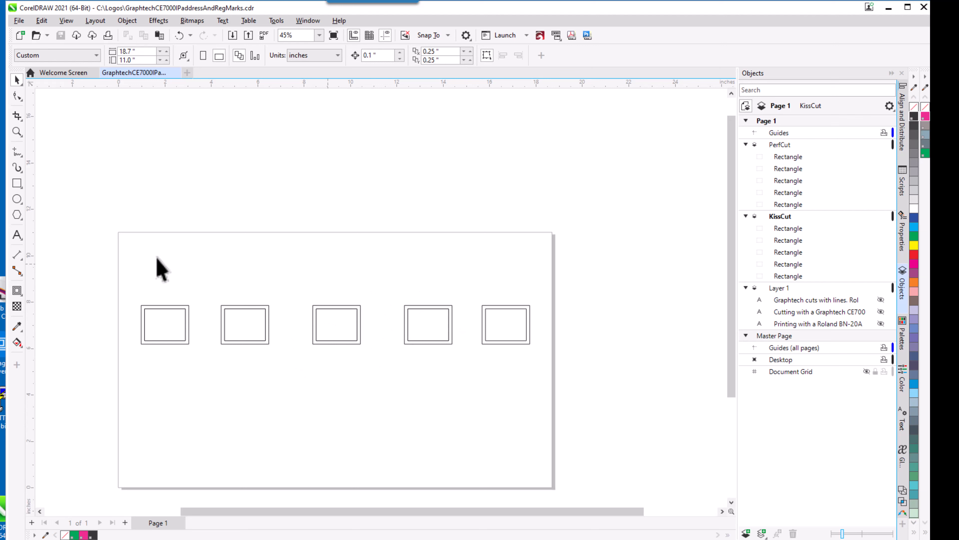
{"action": "left_click", "coordinate": [526, 37]}
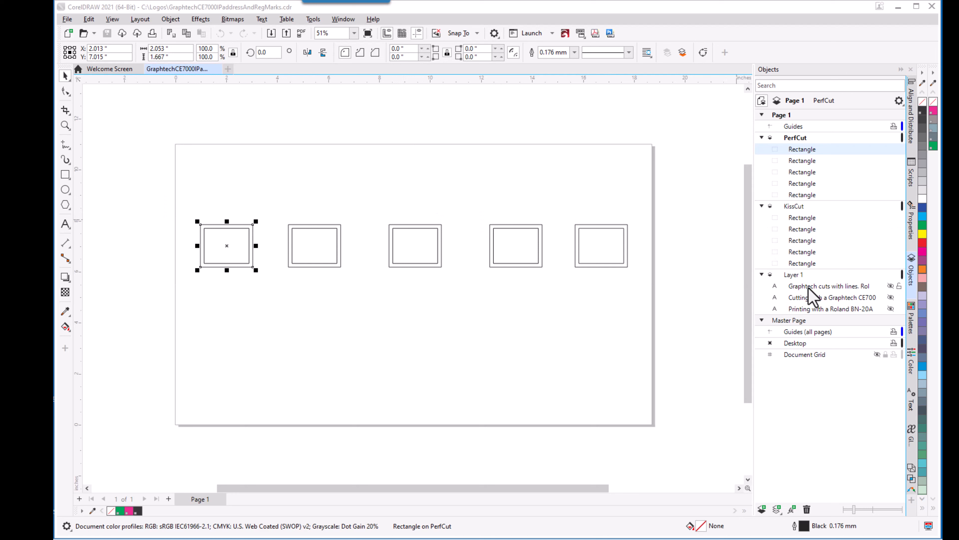
Show the three hidden text lines on Layer 1, hide the whole Layer 1, and clear the selection.
{"action": "left_click", "coordinate": [891, 309]}
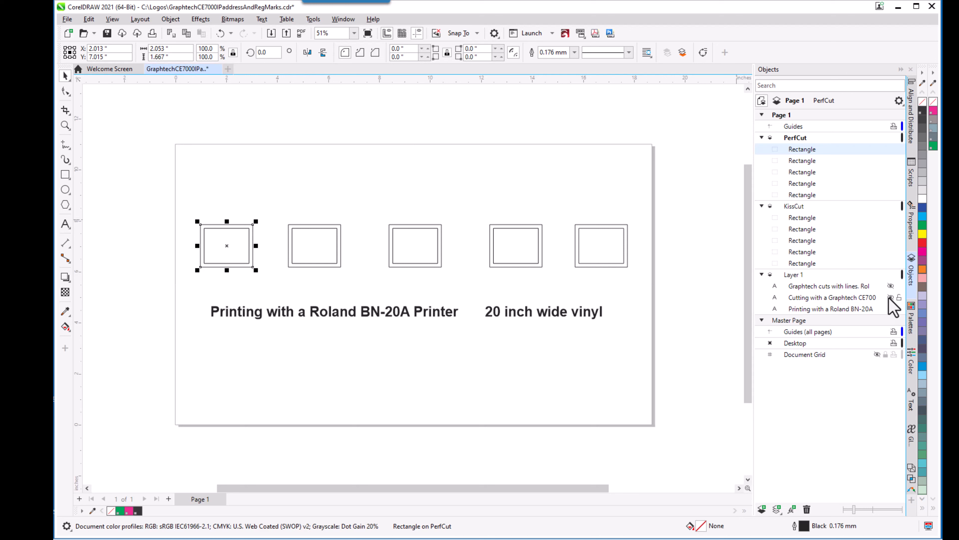
{"action": "left_click", "coordinate": [891, 297]}
{"action": "left_click", "coordinate": [891, 286]}
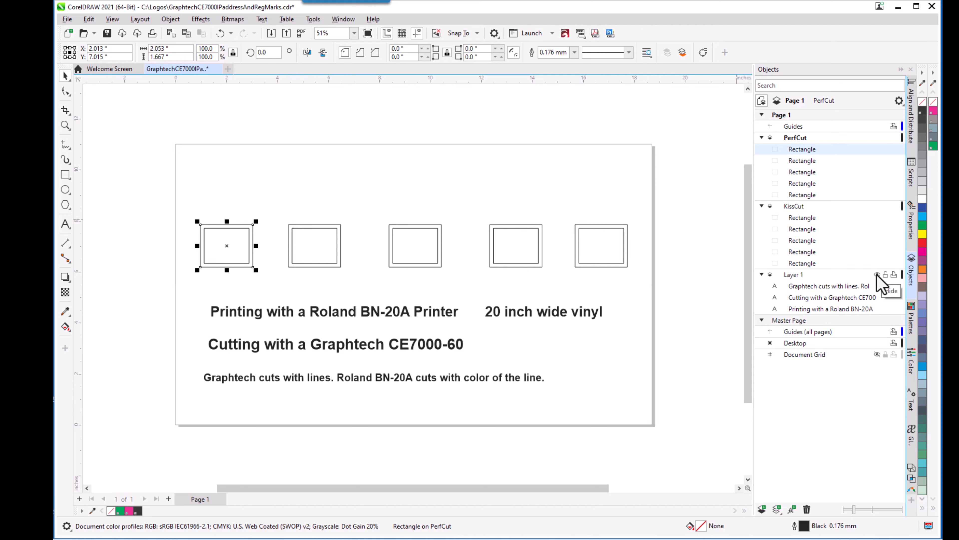
{"action": "left_click", "coordinate": [877, 275]}
{"action": "left_click", "coordinate": [359, 339]}
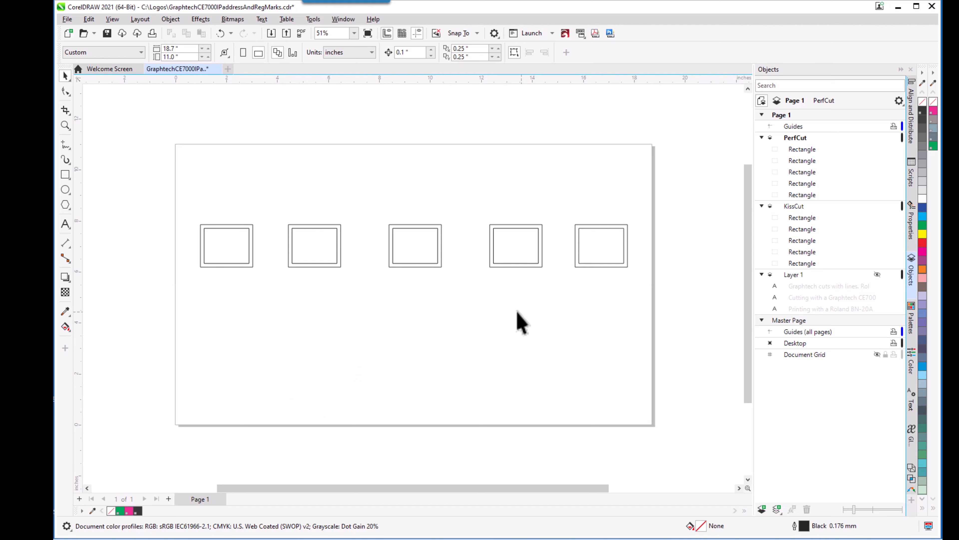
{"action": "left_click_drag", "start_coordinate": [152, 174], "coordinate": [670, 328]}
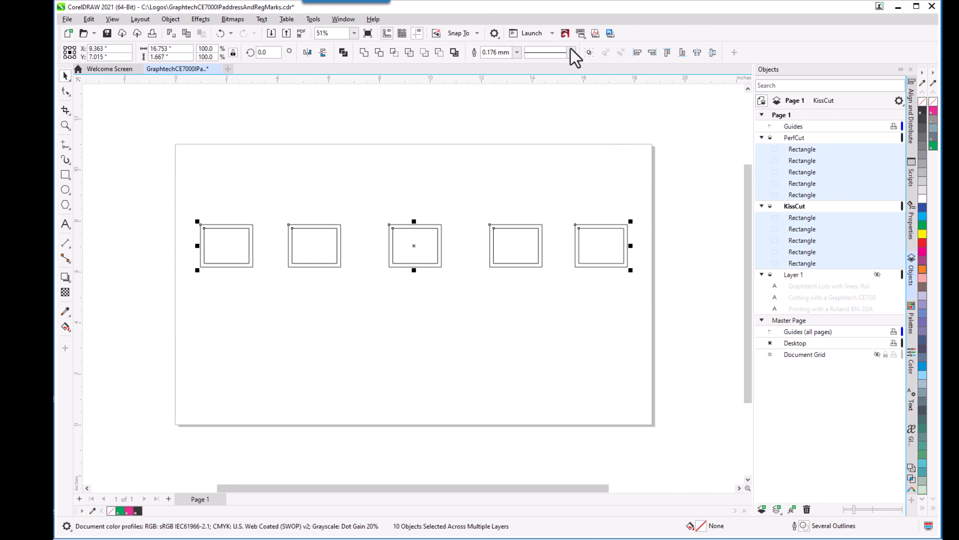
{"action": "left_click", "coordinate": [553, 34]}
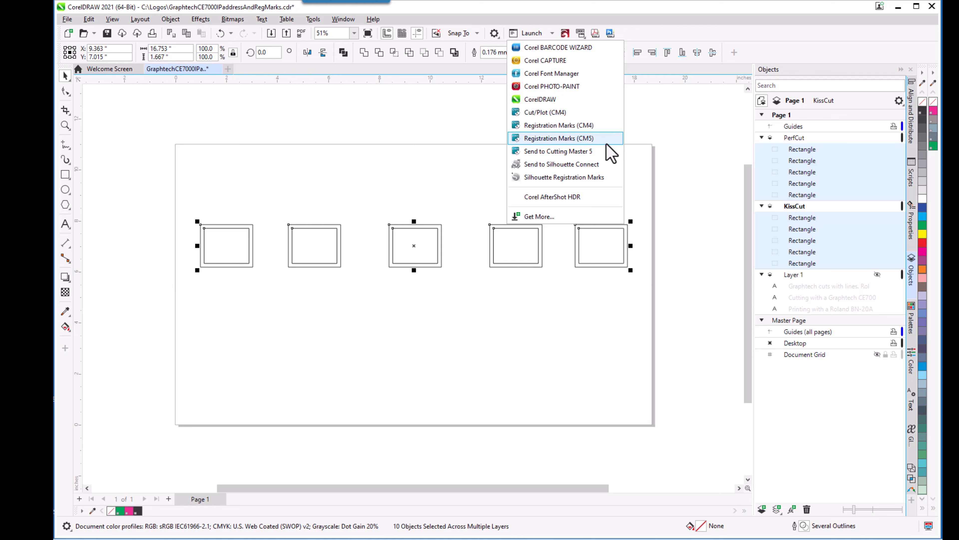
{"action": "left_click", "coordinate": [399, 128]}
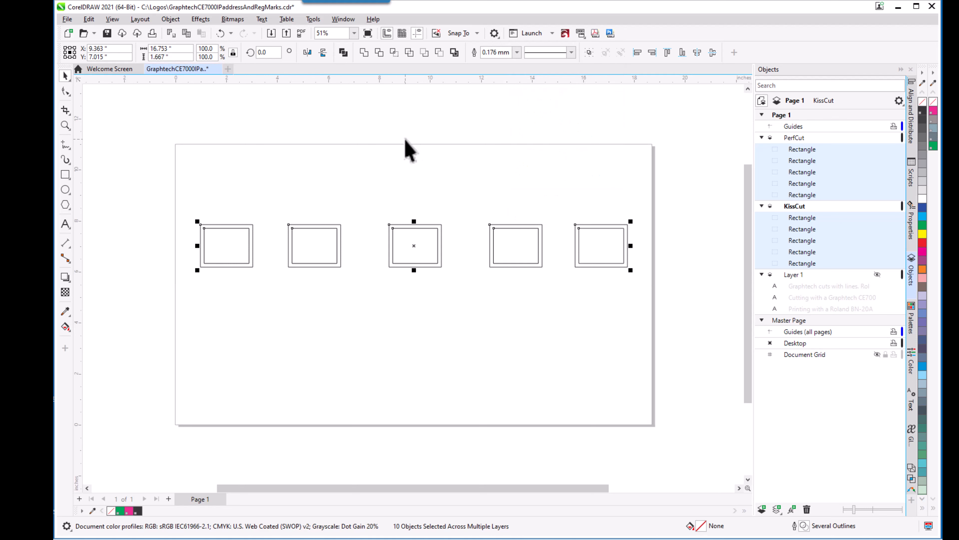
{"action": "left_click", "coordinate": [114, 208]}
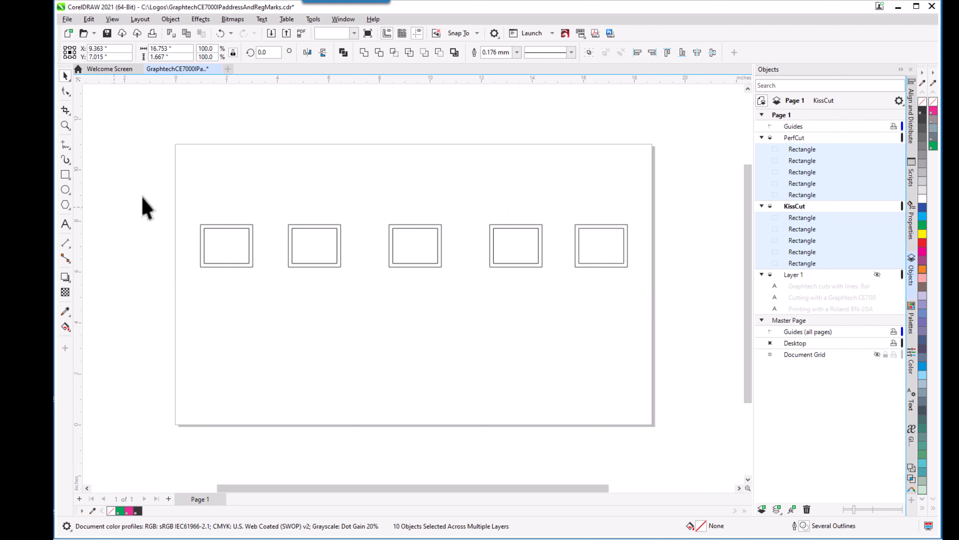
Save the document with Layer 1 hidden.
{"action": "left_click", "coordinate": [68, 19]}
{"action": "left_click", "coordinate": [82, 121]}
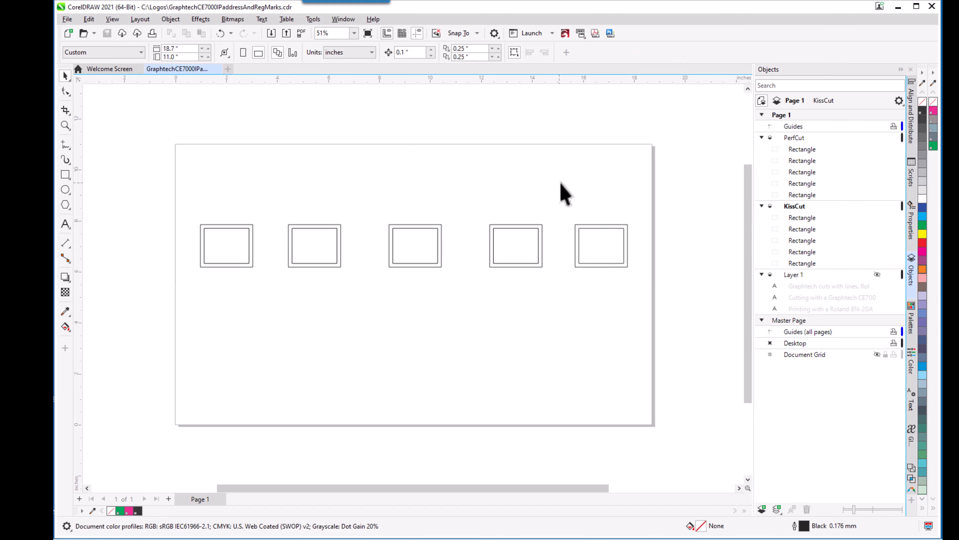
Review the Registration Marks (CM4) settings and close them without applying.
{"action": "left_click", "coordinate": [551, 34]}
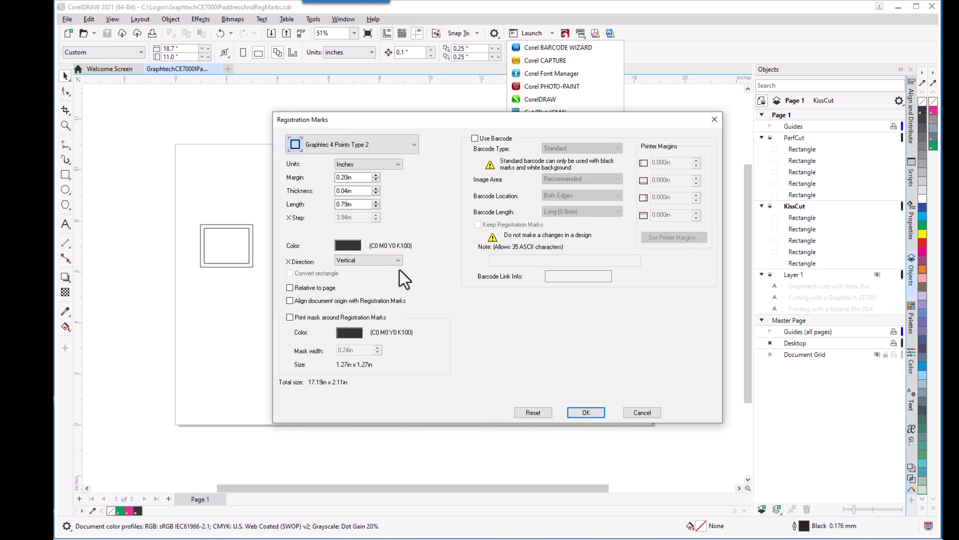
{"action": "left_click", "coordinate": [646, 414]}
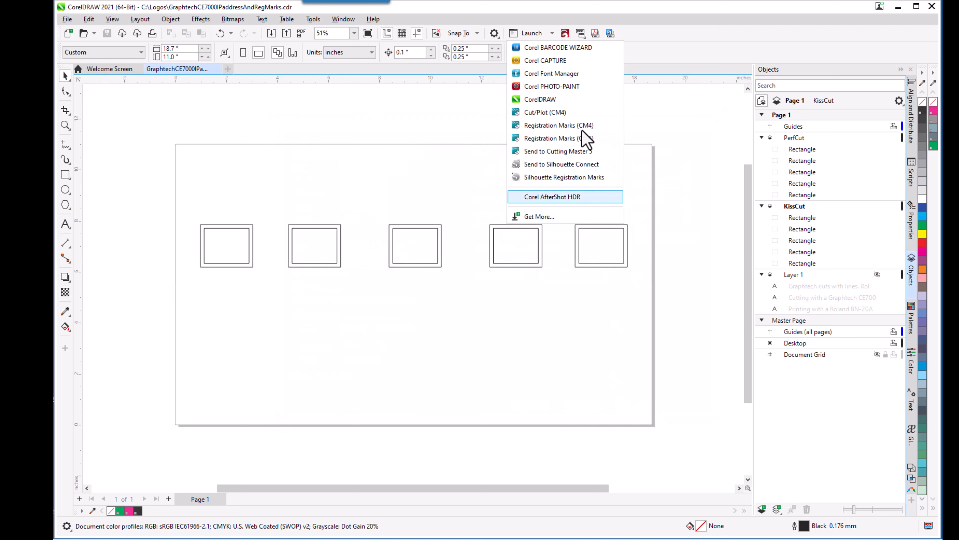
Add Graphtec 4pointsType2 registration marks with a 0.200 in margin using Registration Marks (CM5), and show Layer 1.
{"action": "left_click", "coordinate": [584, 145]}
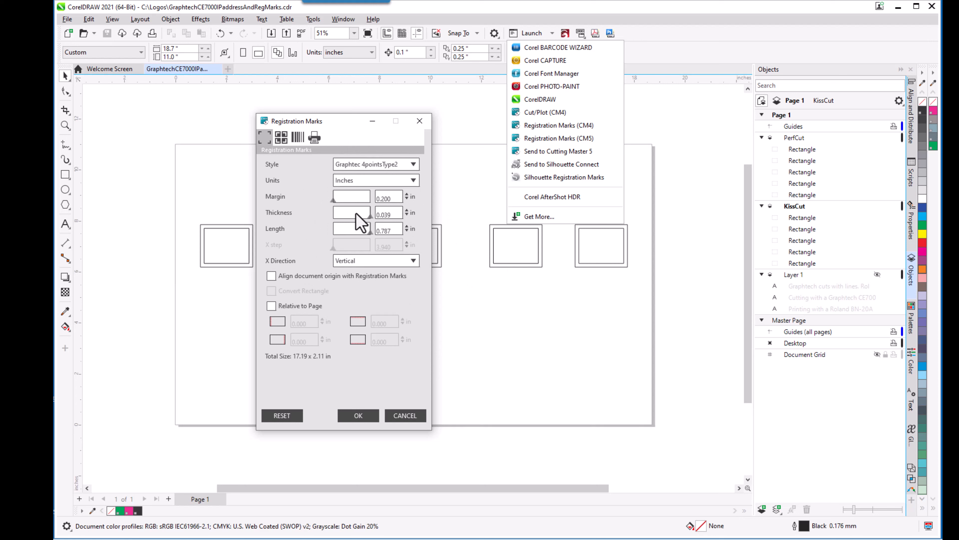
{"action": "left_click", "coordinate": [282, 138]}
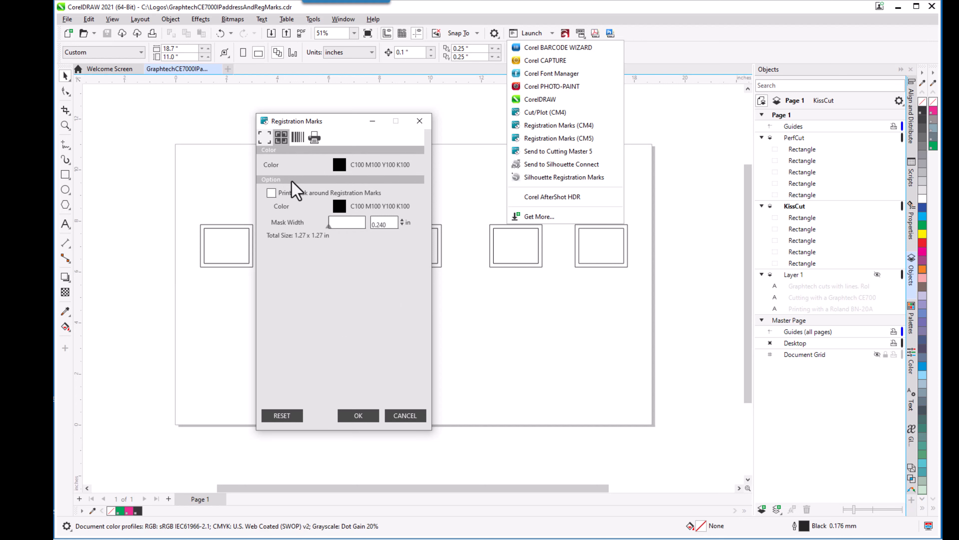
{"action": "left_click", "coordinate": [296, 138]}
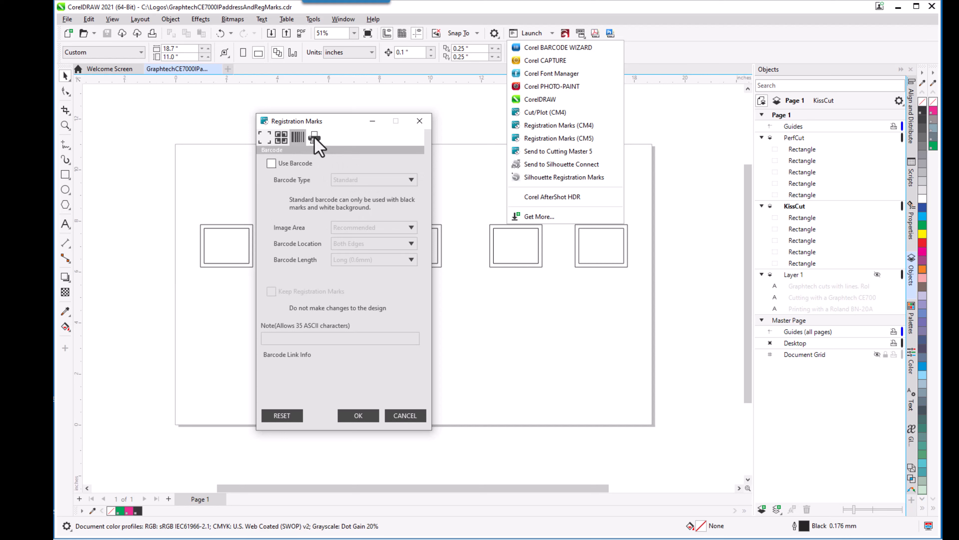
{"action": "left_click", "coordinate": [265, 138]}
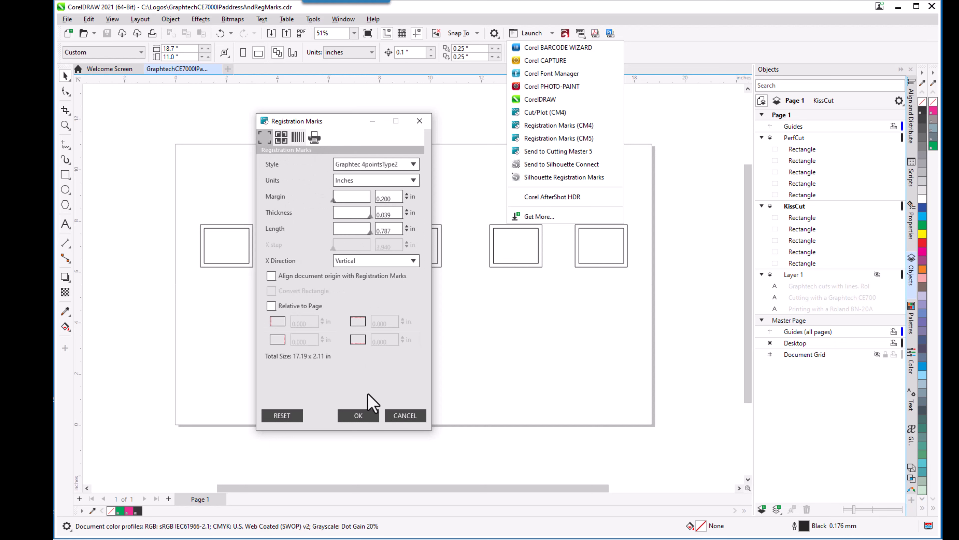
{"action": "left_click", "coordinate": [359, 415]}
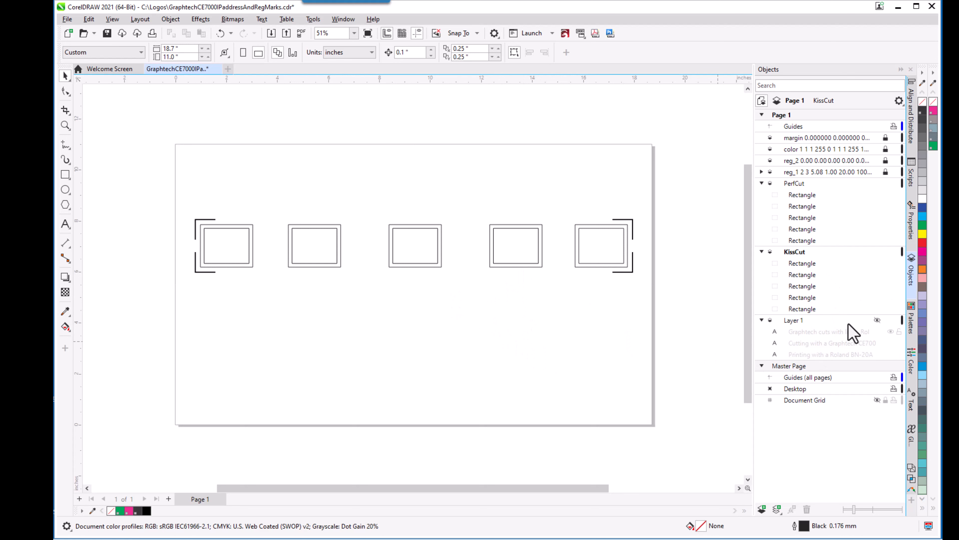
{"action": "left_click", "coordinate": [877, 320]}
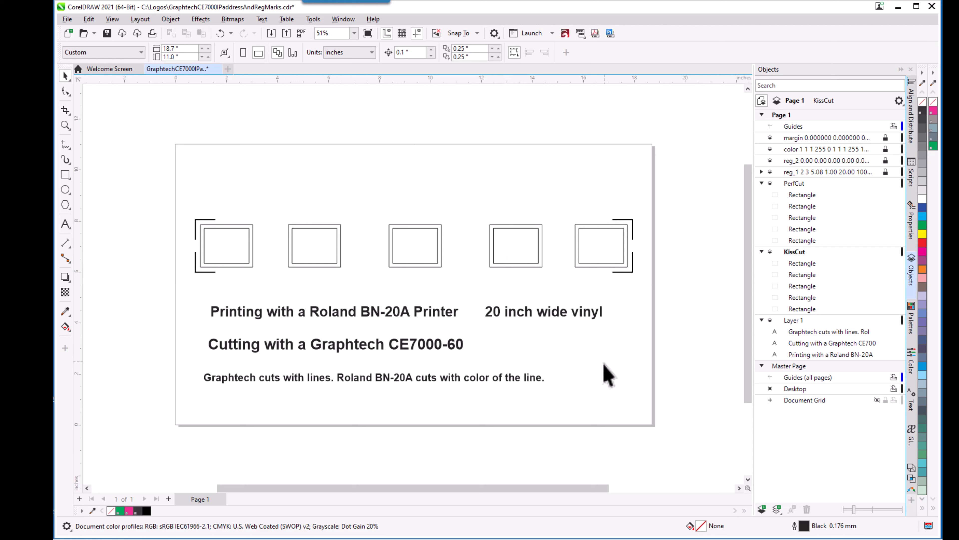
{"action": "left_click", "coordinate": [64, 225]}
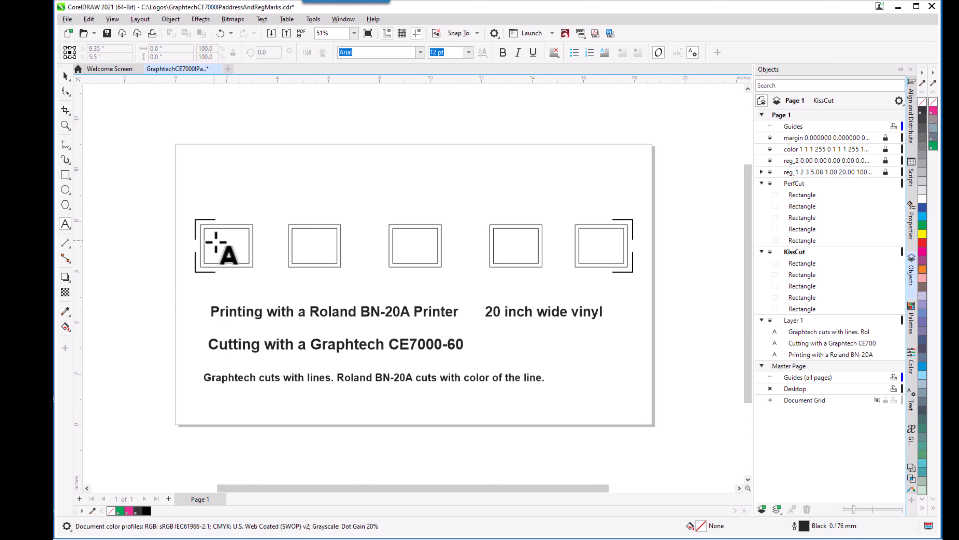
{"action": "left_click_drag", "start_coordinate": [214, 241], "coordinate": [233, 252]}
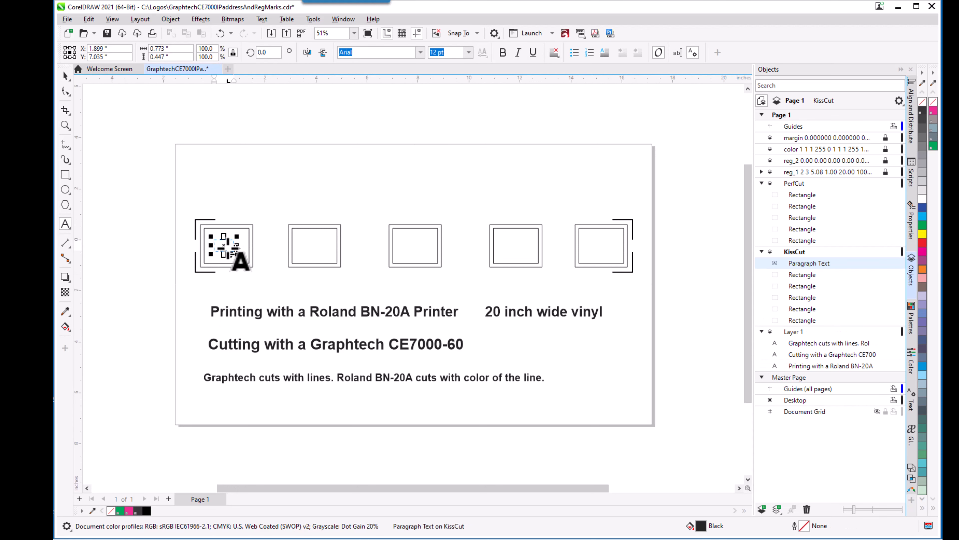
{"action": "left_click", "coordinate": [65, 77]}
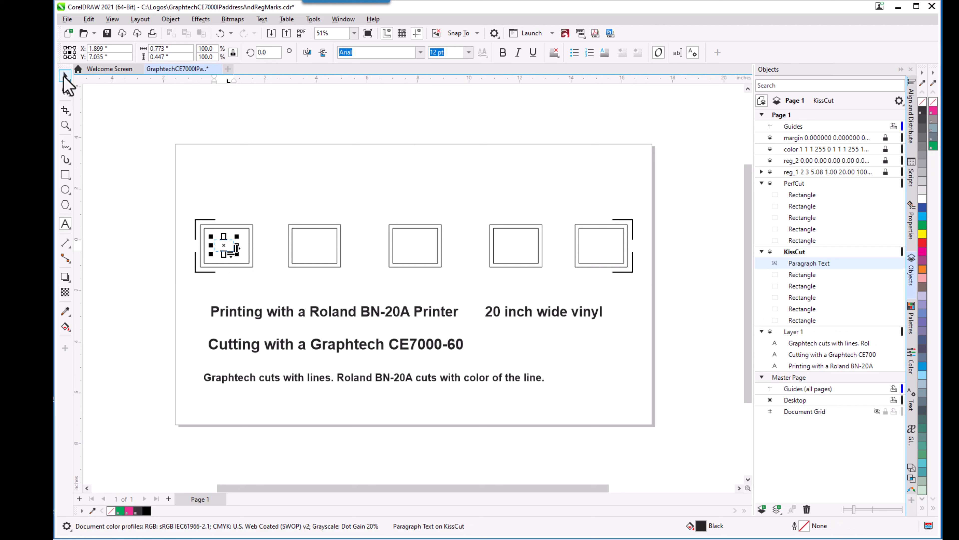
{"action": "left_click", "coordinate": [226, 248]}
{"action": "left_click", "coordinate": [226, 247]}
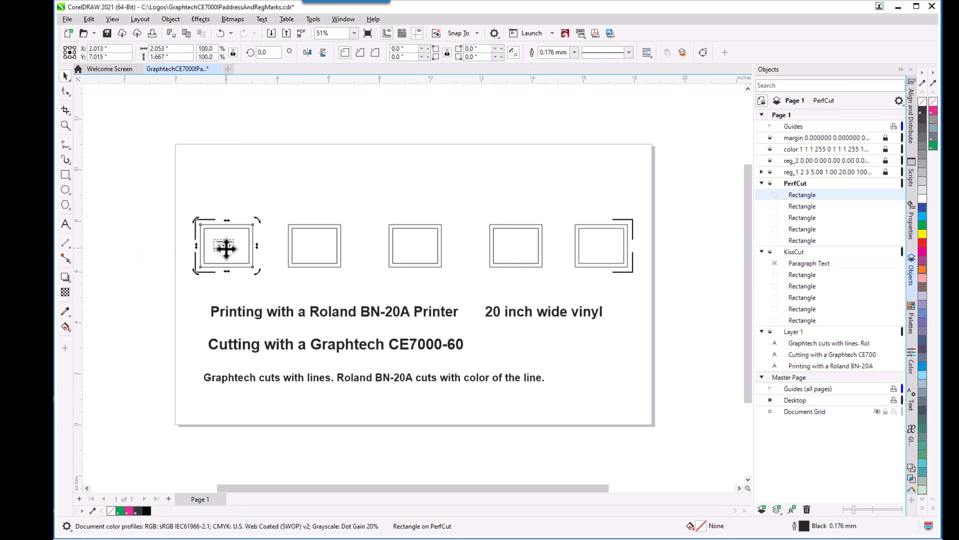
{"action": "left_click", "coordinate": [228, 254], "text": "alt"}
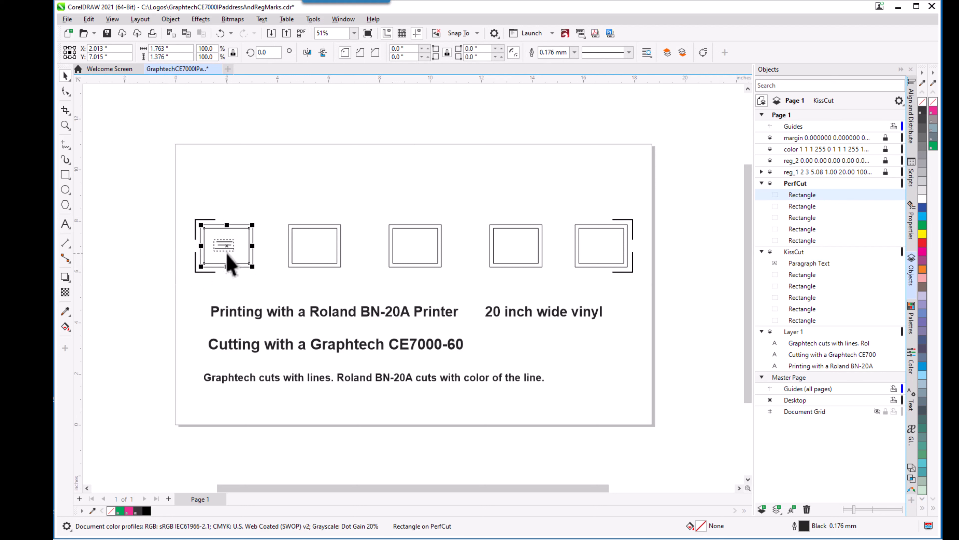
{"action": "left_click", "coordinate": [223, 250], "text": "alt"}
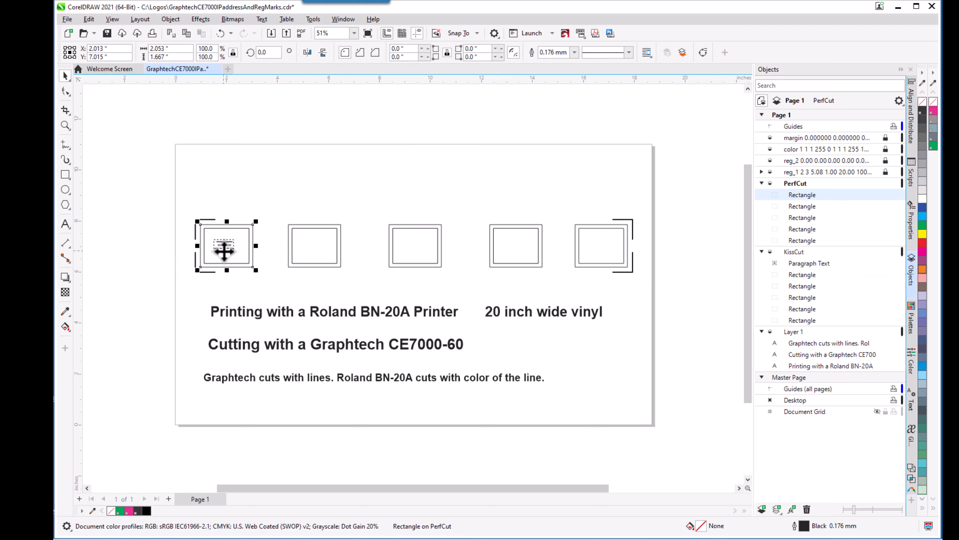
{"action": "left_click", "coordinate": [169, 232]}
{"action": "left_click_drag", "start_coordinate": [168, 231], "coordinate": [255, 260]}
{"action": "key", "text": "Delete"}
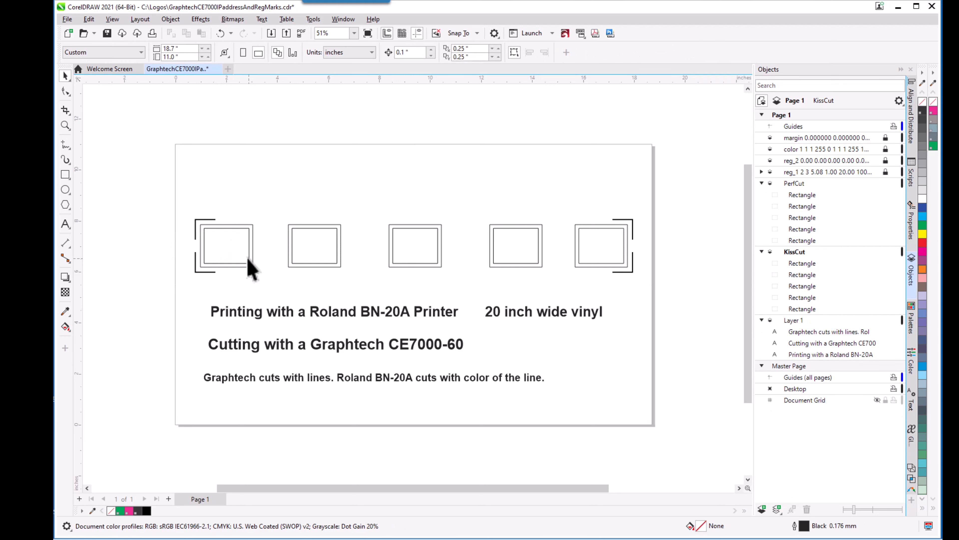
Add an Arial letter A inside the leftmost rectangle, scaled to about 0.55 inches wide and filled red.
{"action": "left_click", "coordinate": [65, 224]}
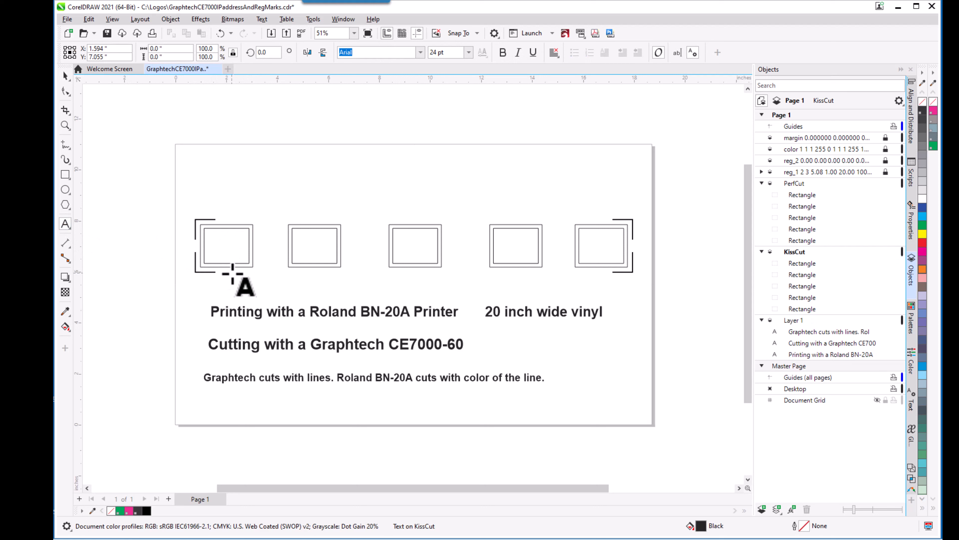
{"action": "type", "text": "A"}
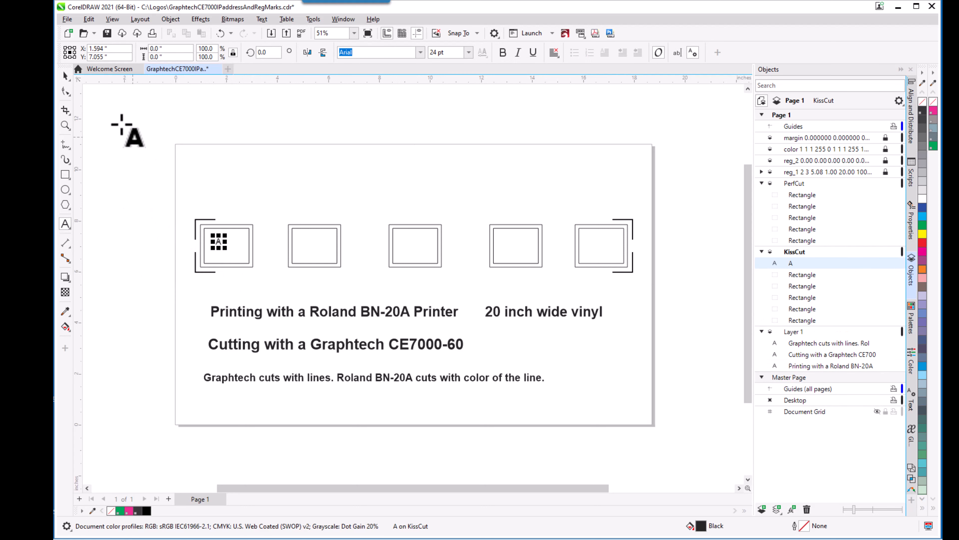
{"action": "left_click", "coordinate": [65, 76]}
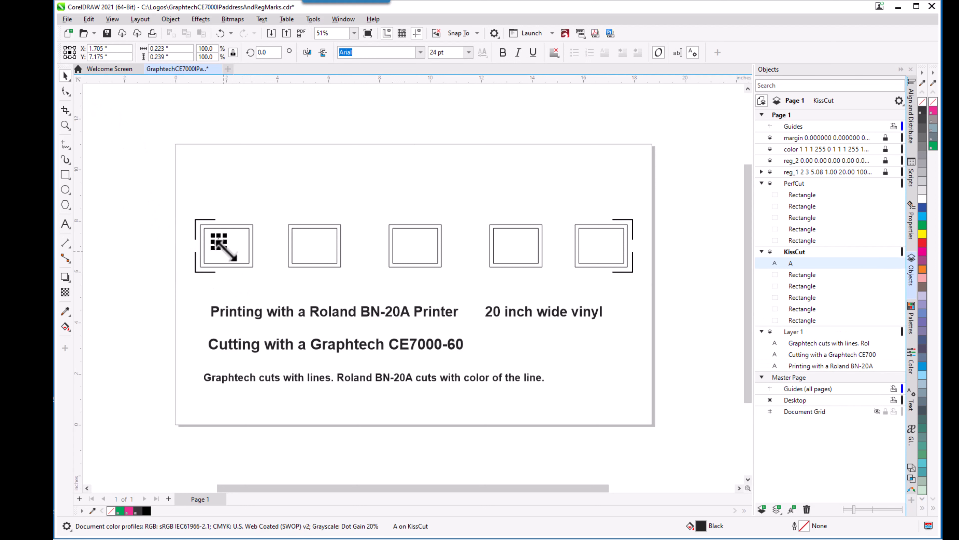
{"action": "left_click_drag", "start_coordinate": [226, 247], "coordinate": [237, 259]}
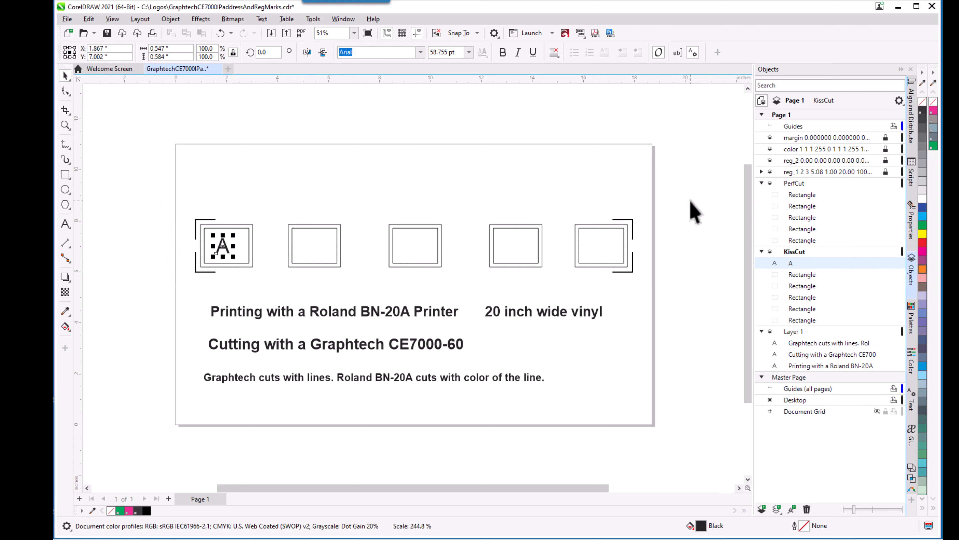
{"action": "left_click", "coordinate": [923, 243]}
{"action": "left_click", "coordinate": [107, 268]}
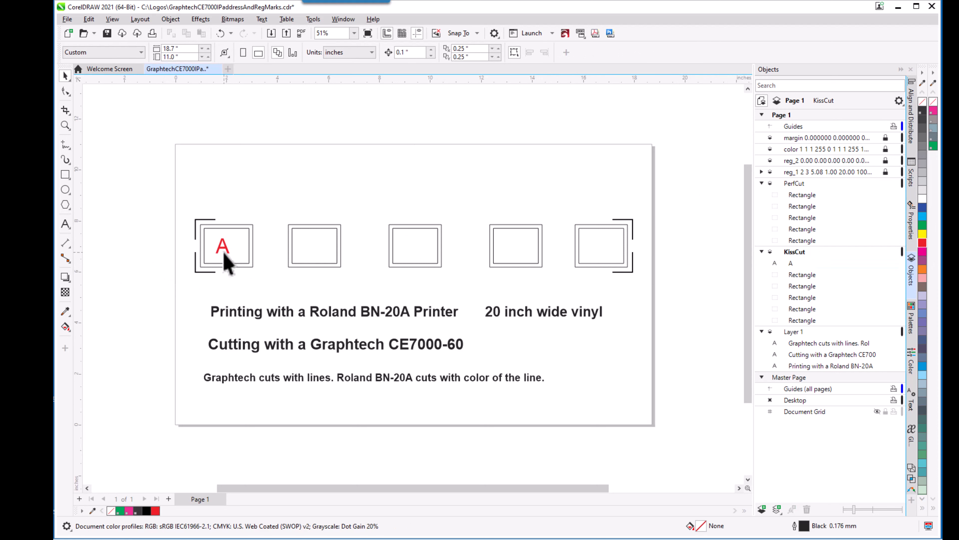
Duplicate the red letter A and place the copy in the center of the second rectangle pair.
{"action": "left_click", "coordinate": [226, 255]}
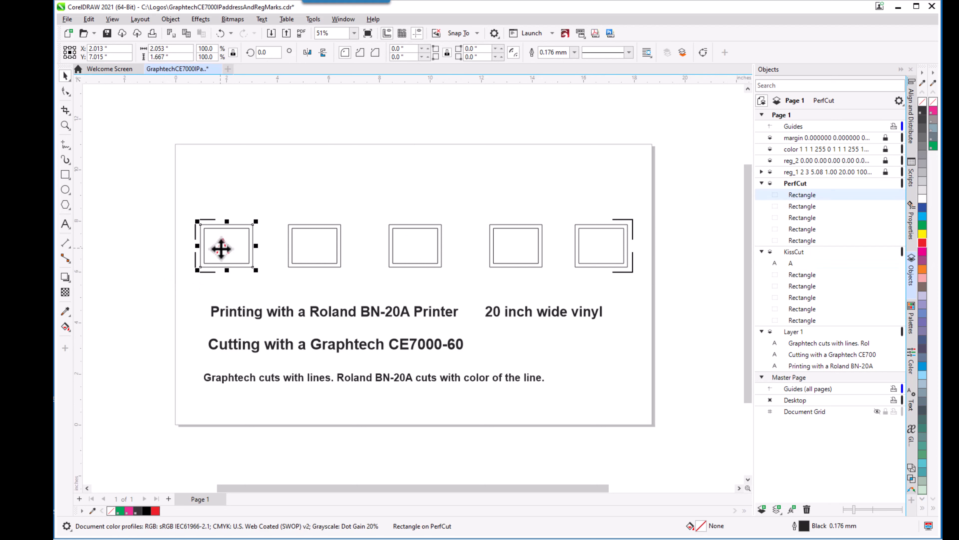
{"action": "left_click", "coordinate": [222, 251]}
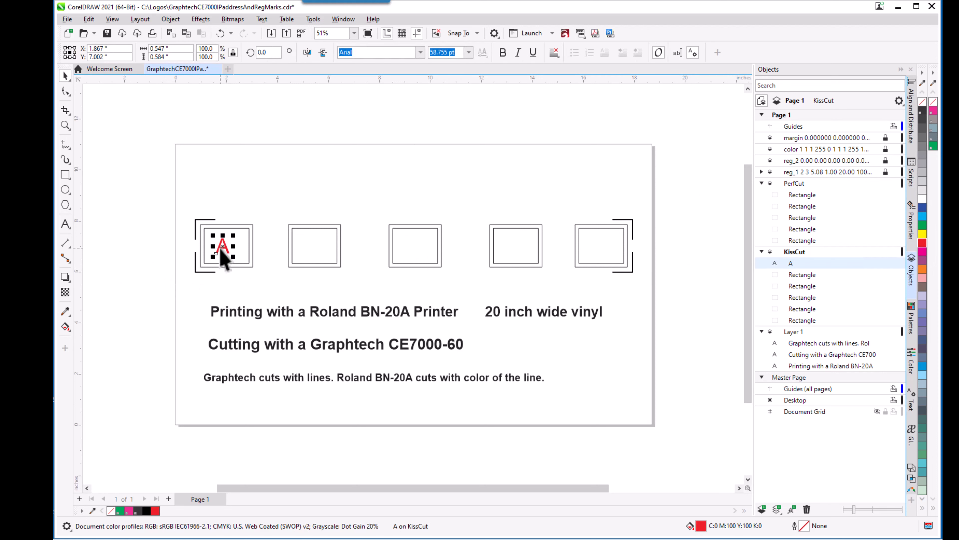
{"action": "key", "text": "ctrl+v"}
{"action": "left_click_drag", "start_coordinate": [221, 248], "coordinate": [317, 252]}
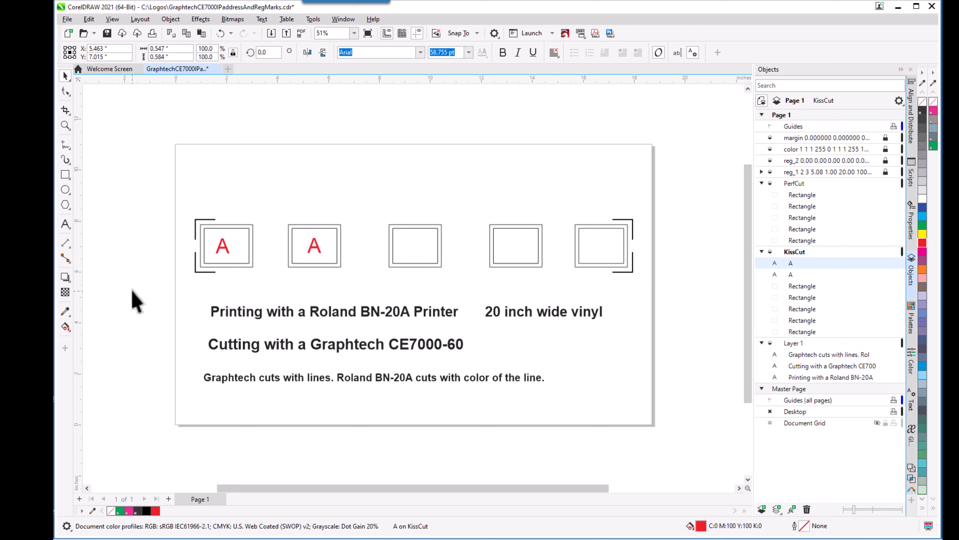
{"action": "left_click", "coordinate": [133, 301]}
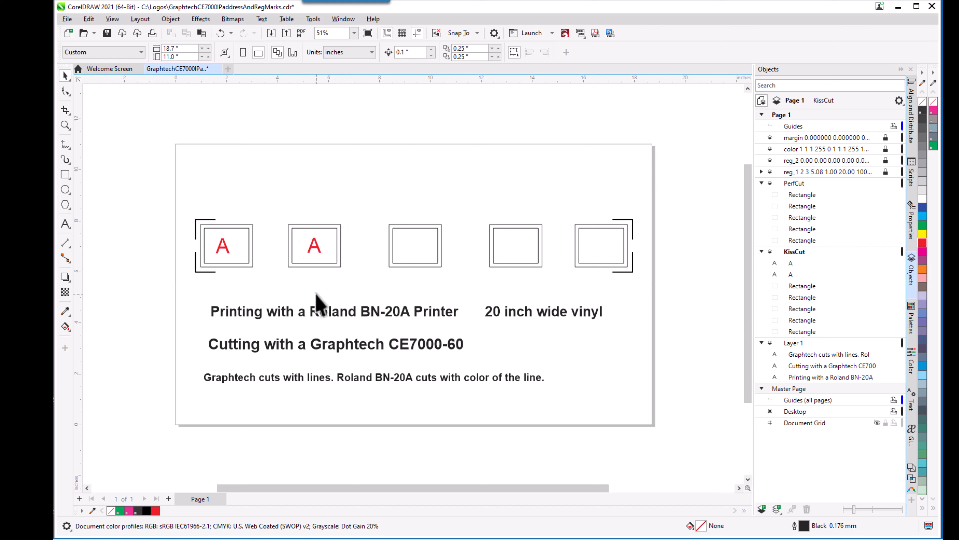
Duplicate the second rectangle's red A into the centers of the third, fourth and fifth rectangle pairs.
{"action": "left_click", "coordinate": [320, 252]}
{"action": "left_click", "coordinate": [321, 254], "text": "alt"}
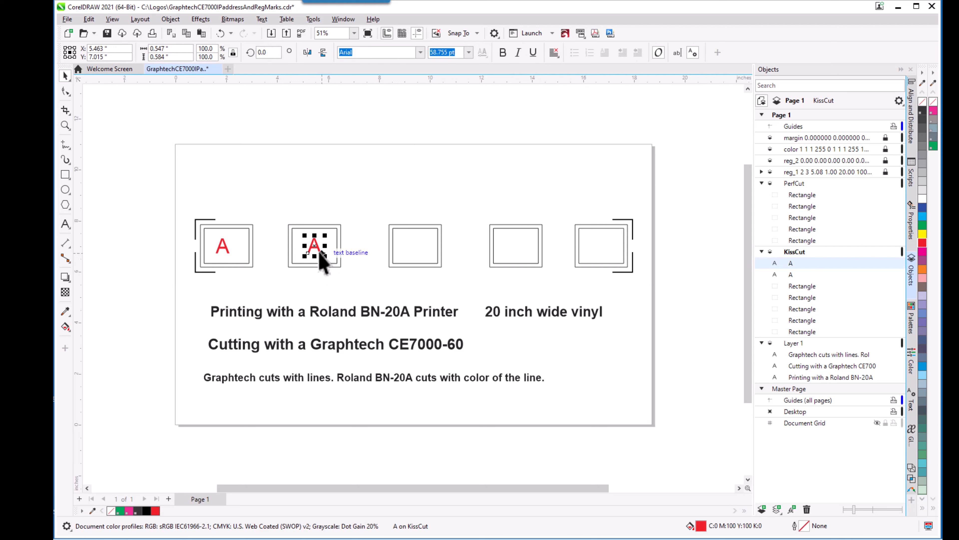
{"action": "key", "text": "plus"}
{"action": "left_click_drag", "start_coordinate": [315, 246], "coordinate": [414, 252]}
{"action": "left_click", "coordinate": [315, 248]}
{"action": "key", "text": "plus"}
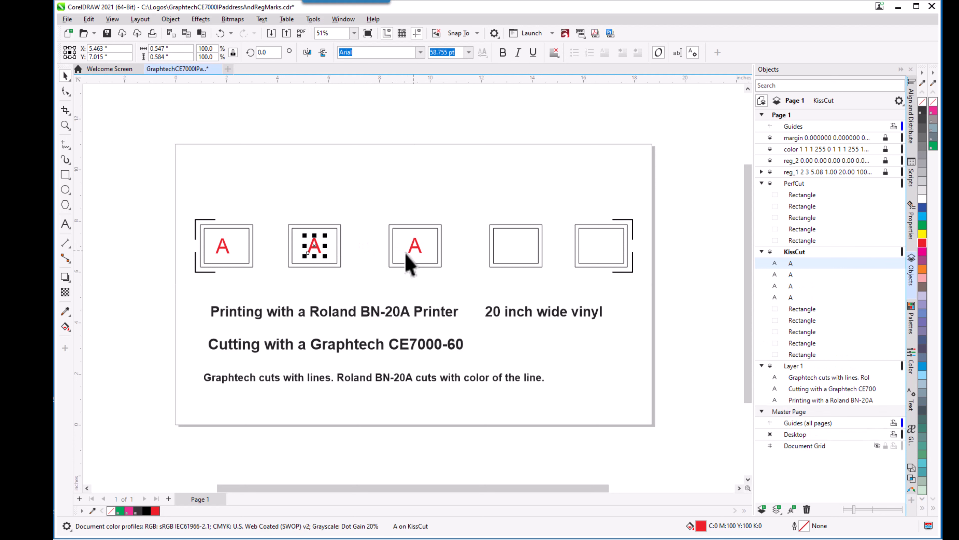
{"action": "left_click_drag", "start_coordinate": [315, 248], "coordinate": [516, 245]}
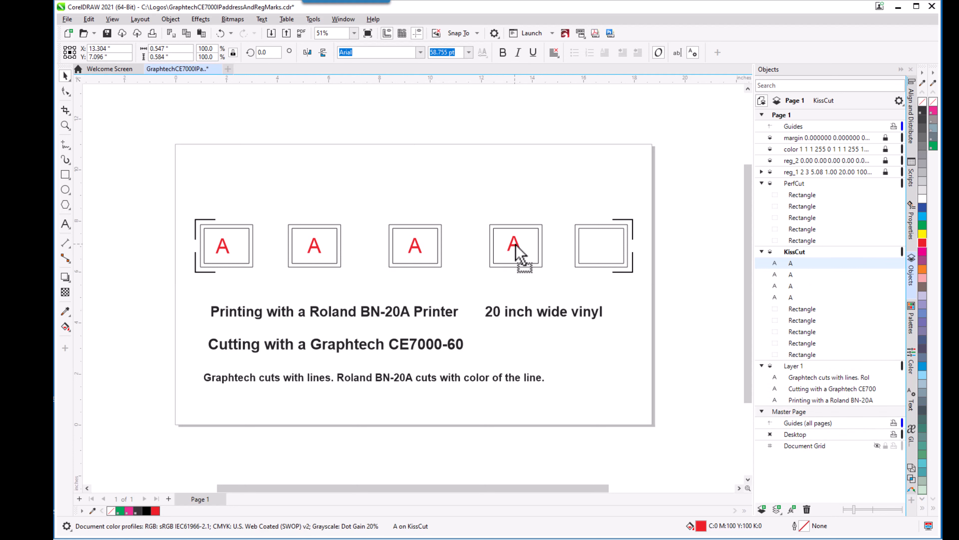
{"action": "left_click", "coordinate": [315, 247]}
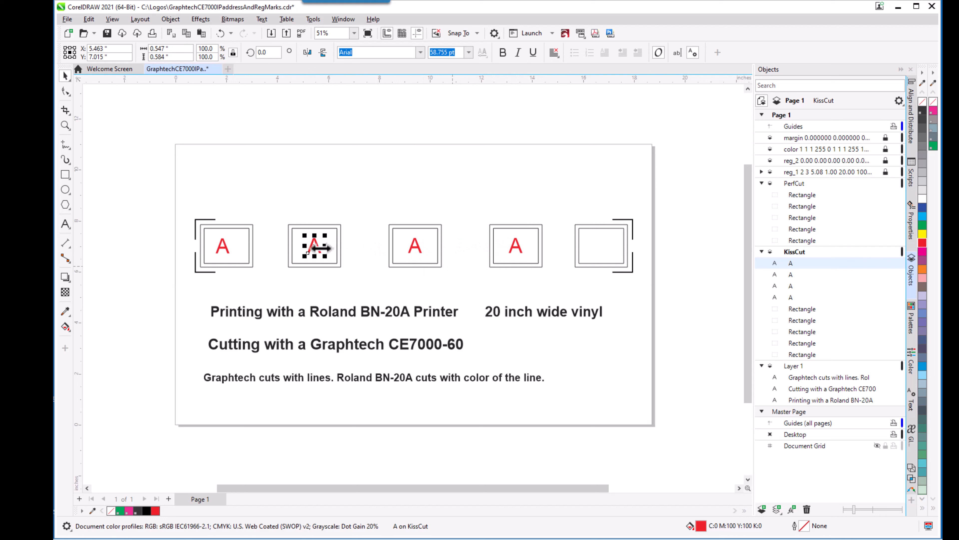
{"action": "key", "text": "plus"}
{"action": "left_click_drag", "start_coordinate": [315, 248], "coordinate": [602, 252]}
{"action": "left_click", "coordinate": [105, 313]}
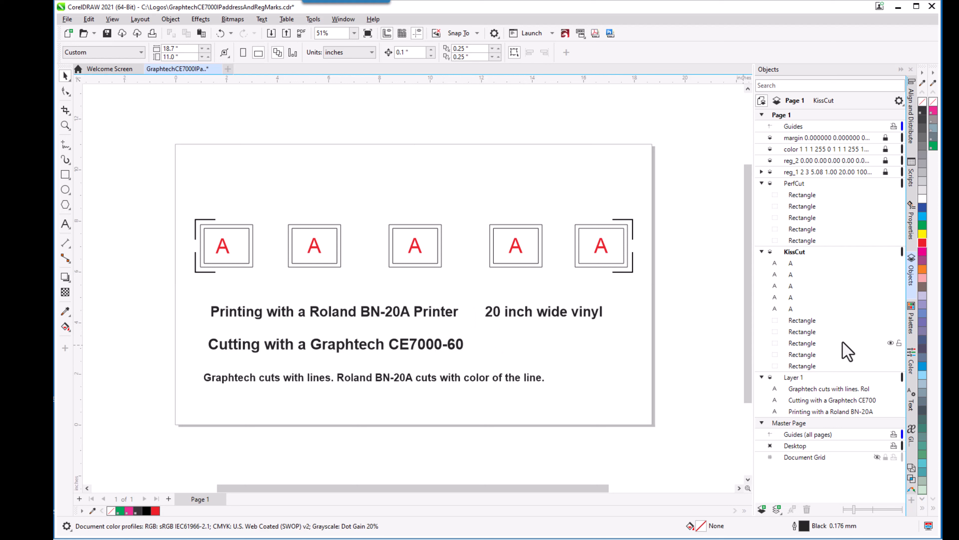
Move the five A letters from the KissCut layer to Layer 1 and check them by hiding and showing that layer.
{"action": "left_click", "coordinate": [803, 264]}
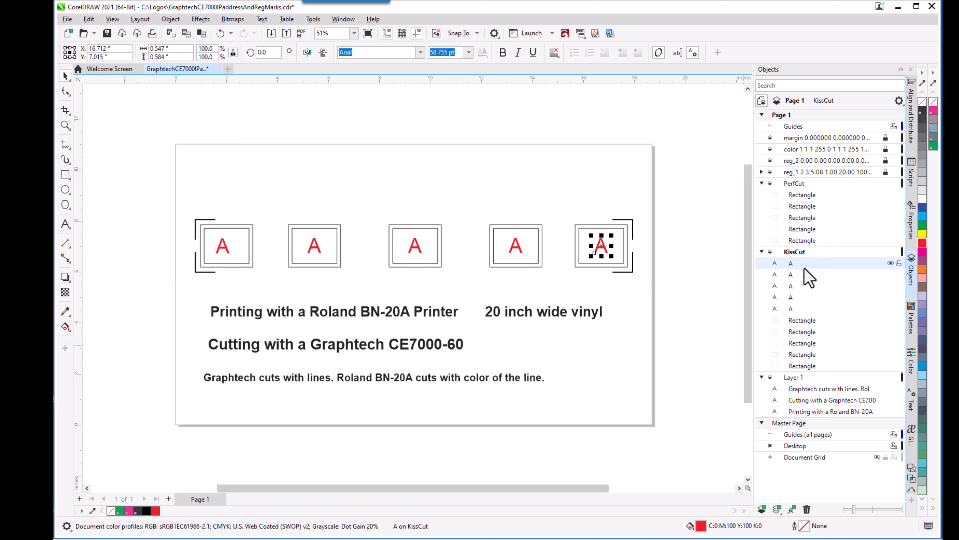
{"action": "left_click", "coordinate": [811, 309], "text": "shift"}
{"action": "left_click_drag", "start_coordinate": [795, 278], "coordinate": [812, 387]}
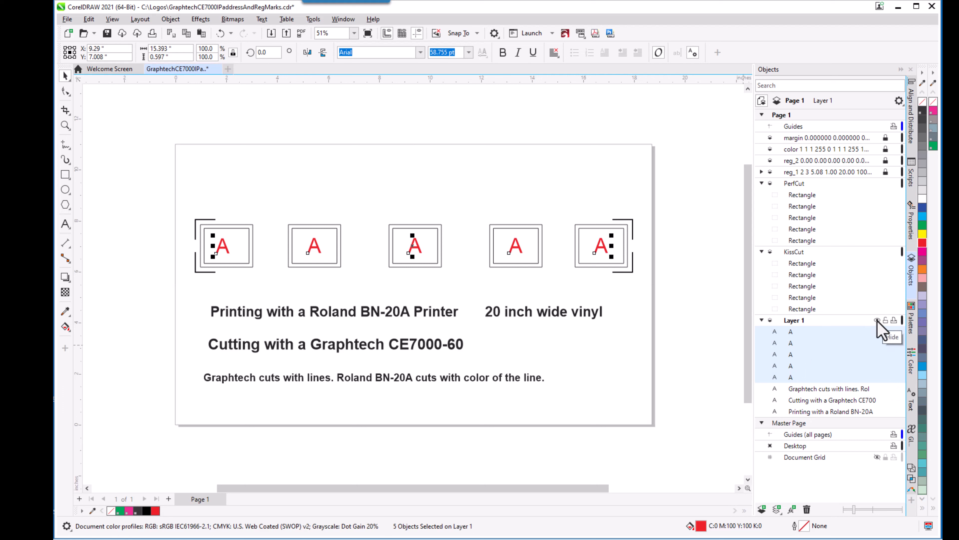
{"action": "left_click", "coordinate": [876, 319]}
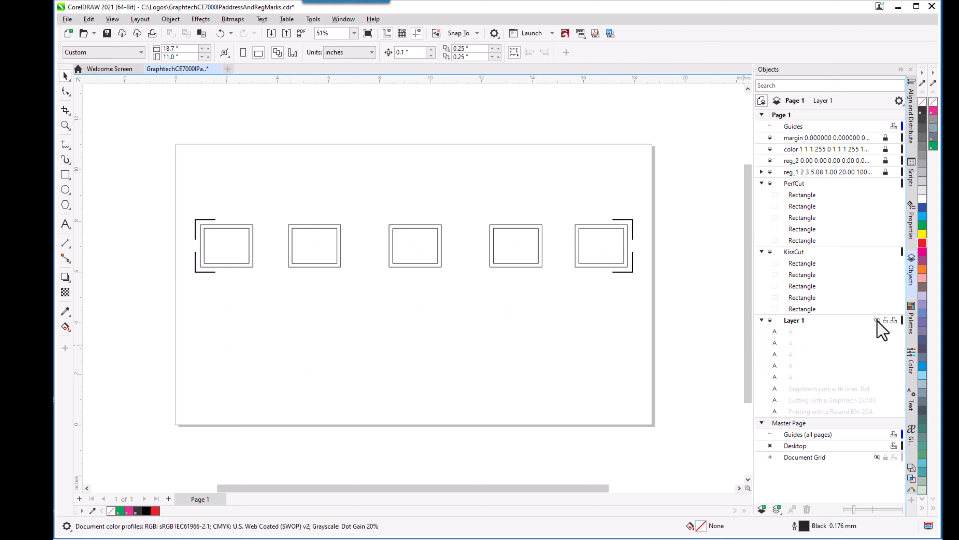
{"action": "left_click", "coordinate": [877, 320]}
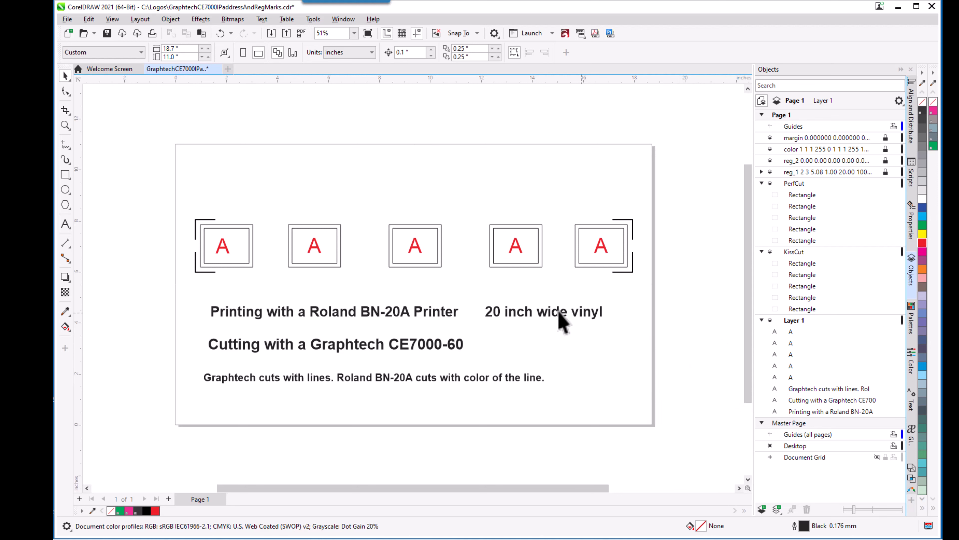
Add a new layer to Page 1 and name it Artwork.
{"action": "left_click", "coordinate": [761, 510]}
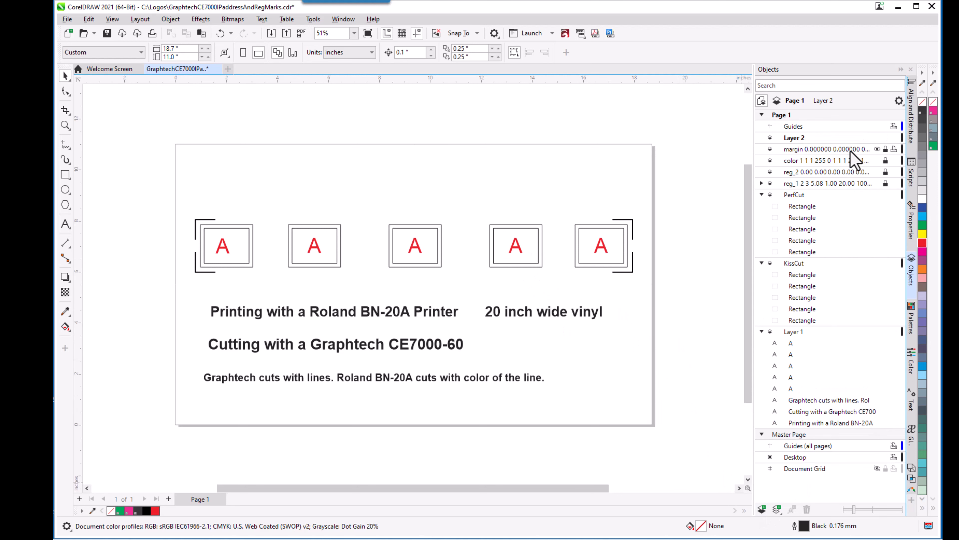
{"action": "right_click", "coordinate": [801, 139]}
{"action": "left_click", "coordinate": [790, 140]}
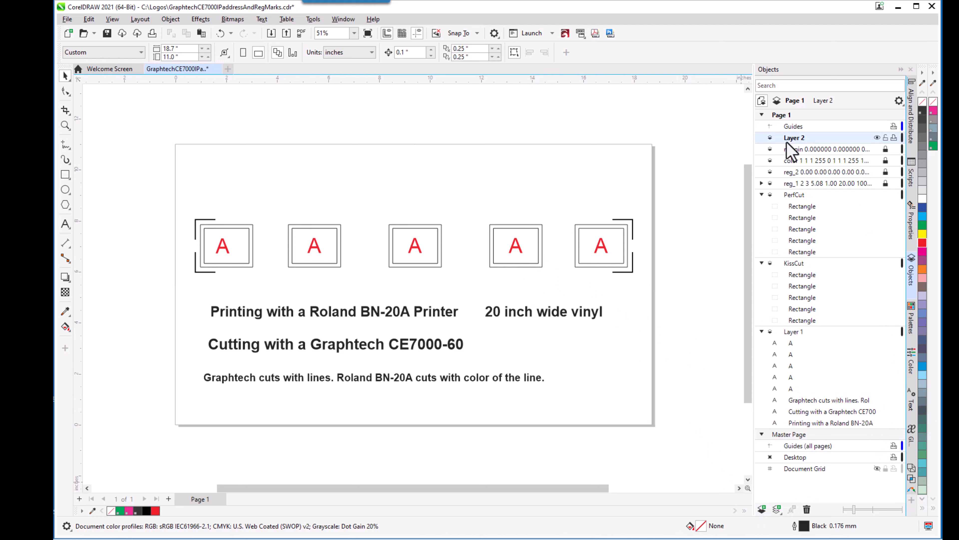
{"action": "right_click", "coordinate": [790, 141]}
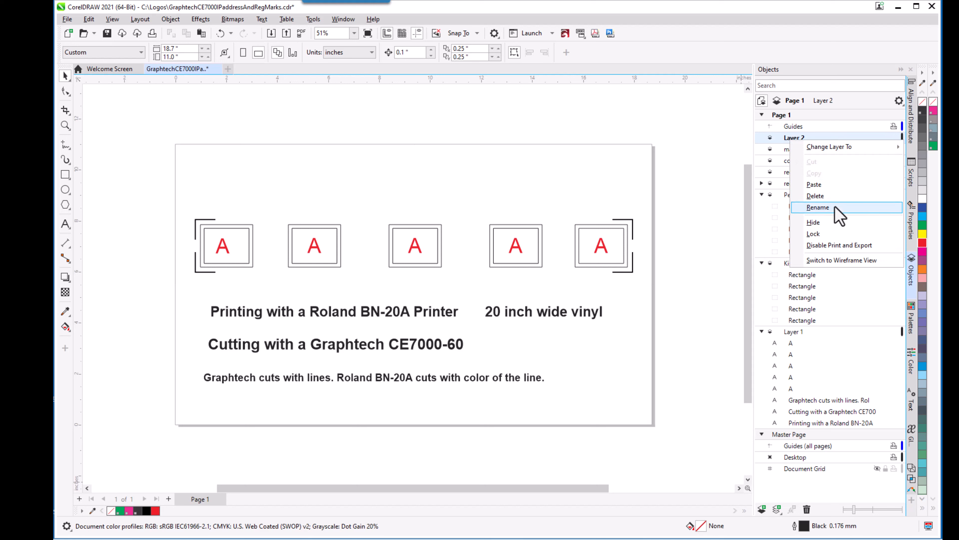
{"action": "left_click", "coordinate": [818, 207]}
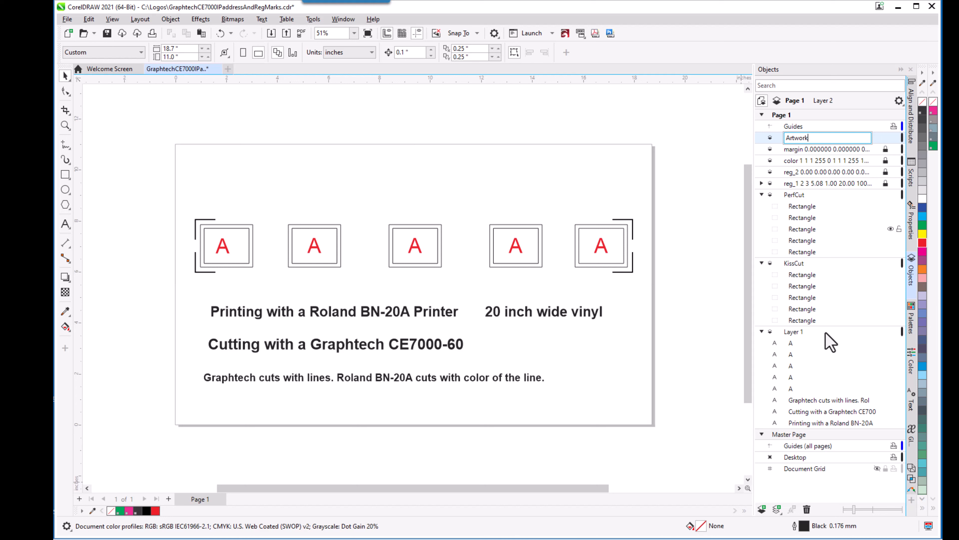
{"action": "key", "text": "Return"}
Move the five red A letters from Layer 1 to the Artwork layer.
{"action": "left_click", "coordinate": [796, 343]}
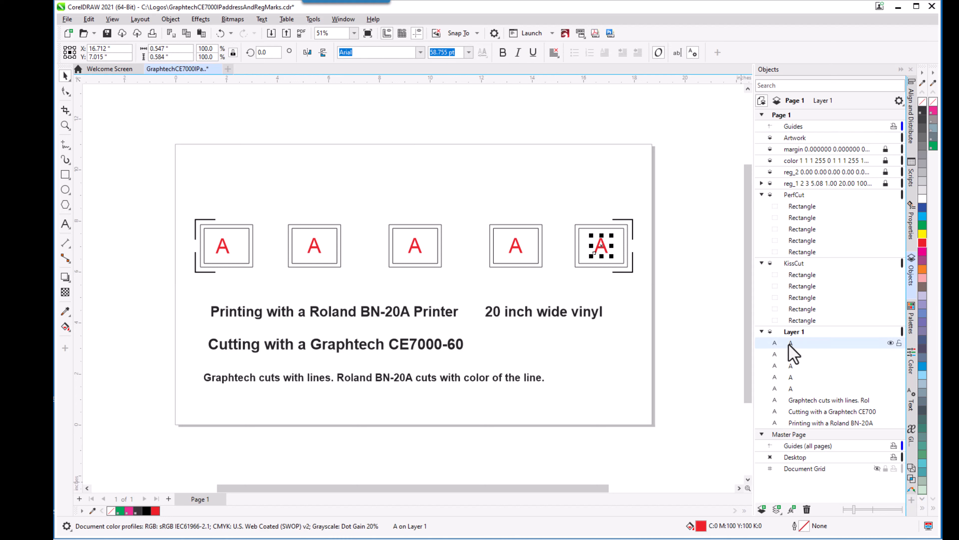
{"action": "left_click", "coordinate": [791, 388], "text": "shift"}
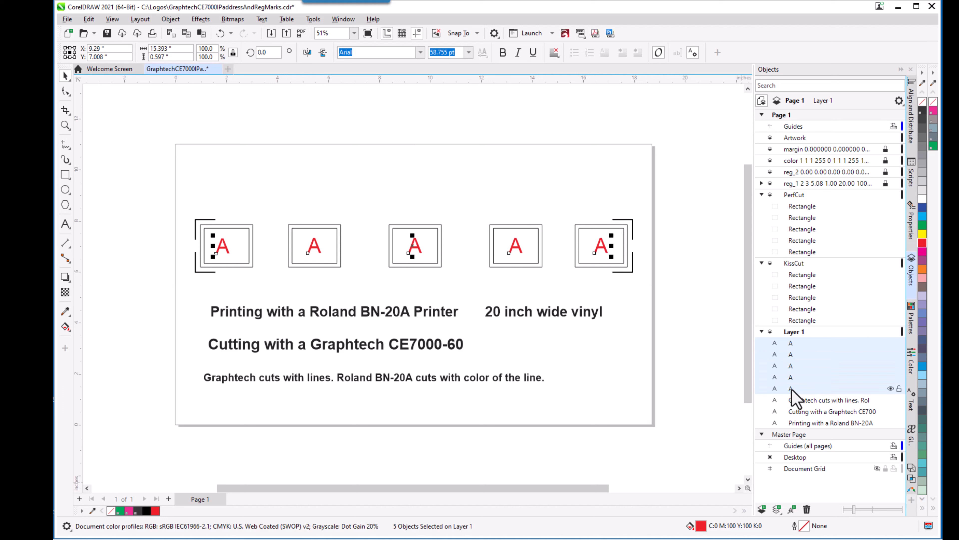
{"action": "left_click_drag", "start_coordinate": [796, 355], "coordinate": [802, 138]}
{"action": "left_click", "coordinate": [762, 137]}
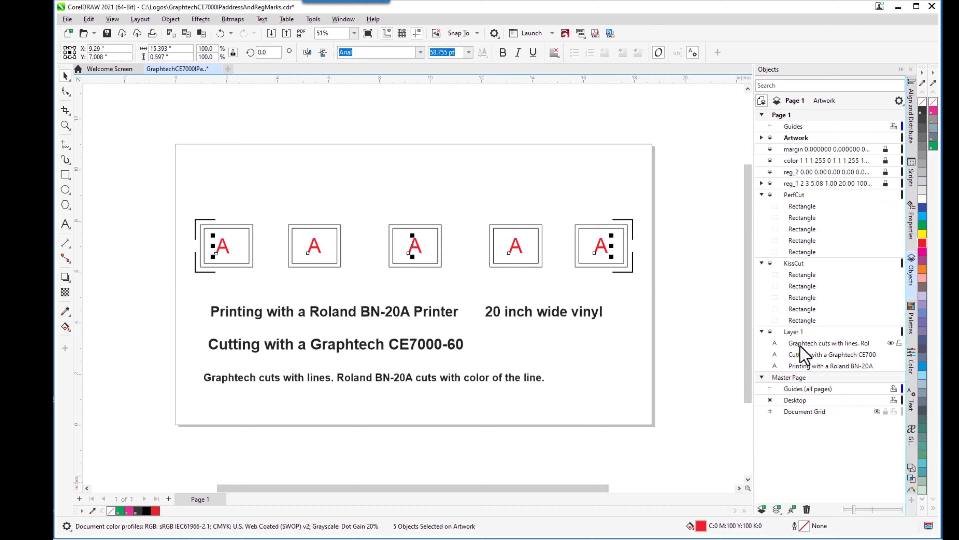
{"action": "left_click", "coordinate": [686, 351]}
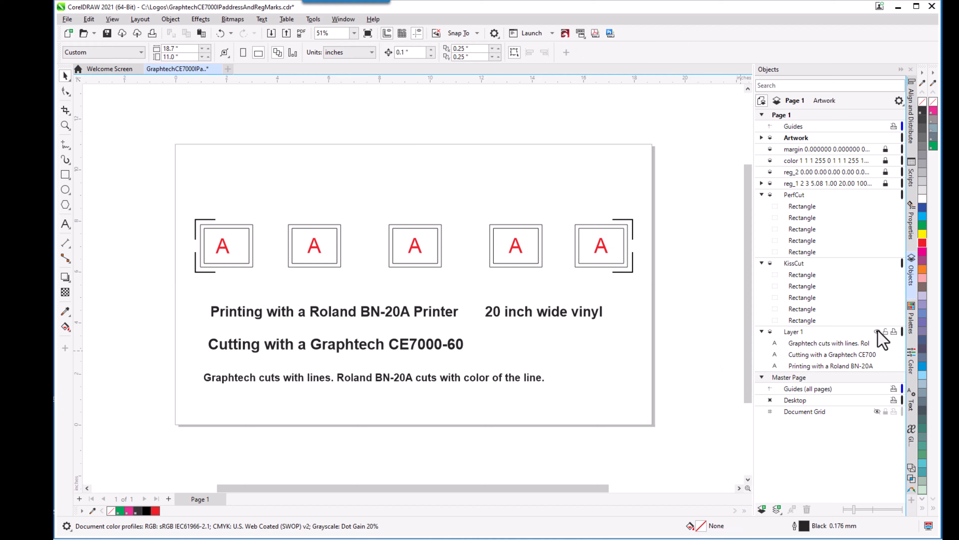
Hide Layer 1 and the PerfCut and KissCut layers, leaving the letters and registration marks displayed.
{"action": "left_click", "coordinate": [877, 332]}
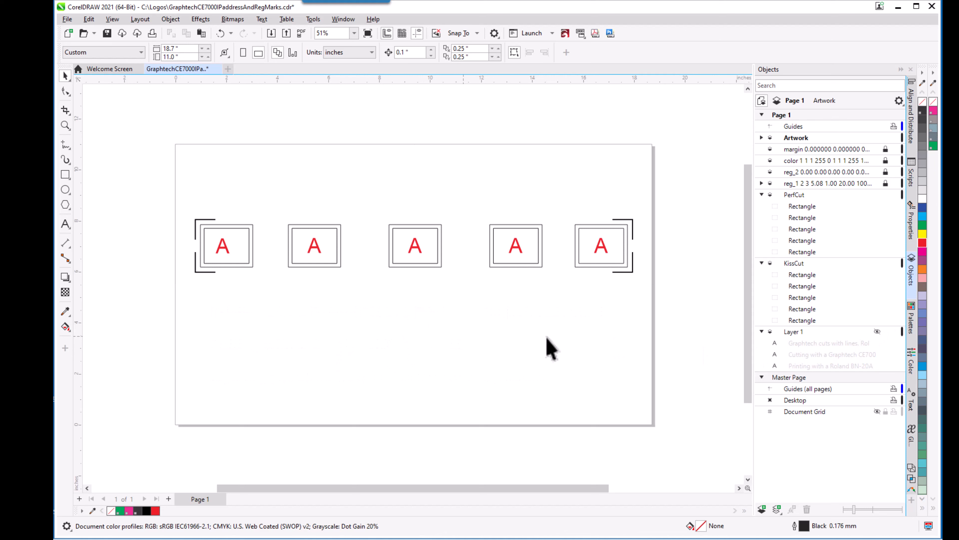
{"action": "left_click", "coordinate": [877, 332]}
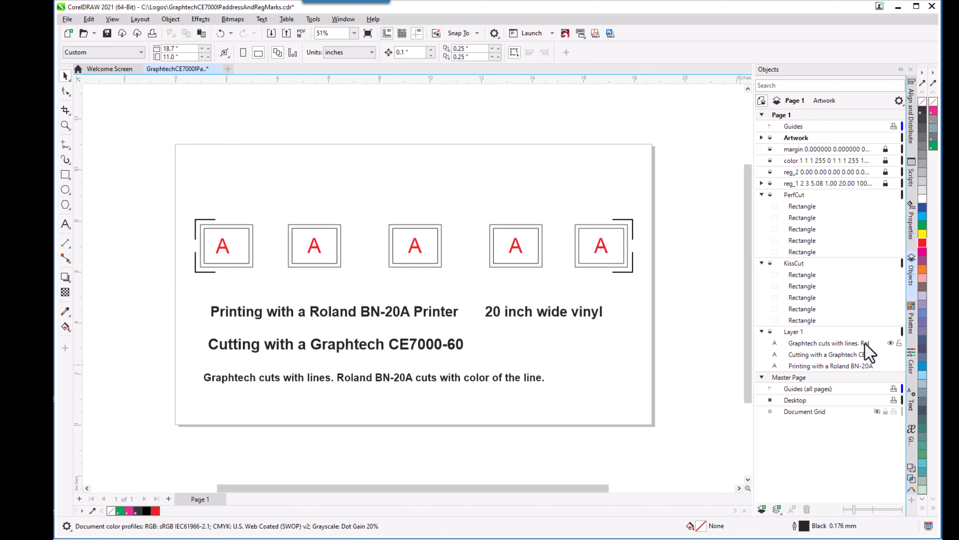
{"action": "left_click", "coordinate": [877, 331]}
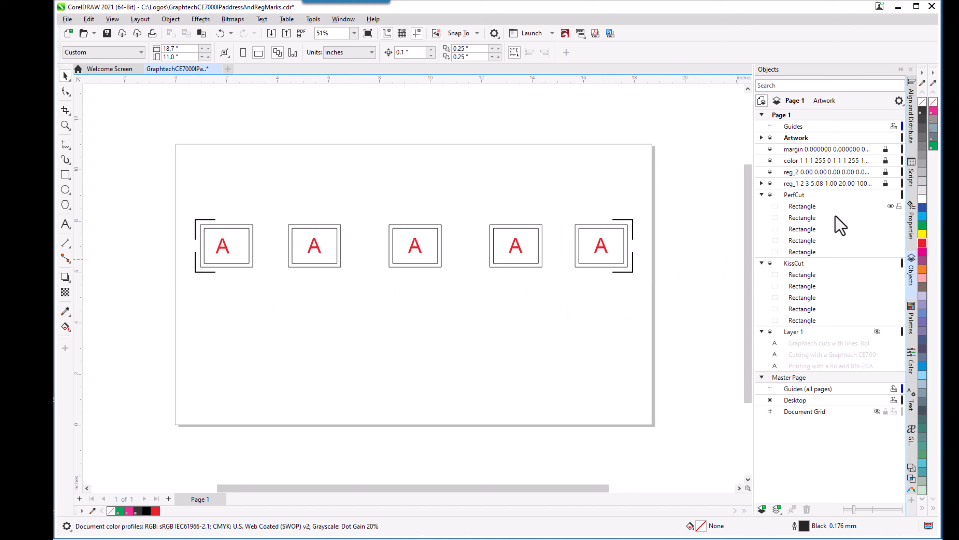
{"action": "left_click", "coordinate": [877, 194]}
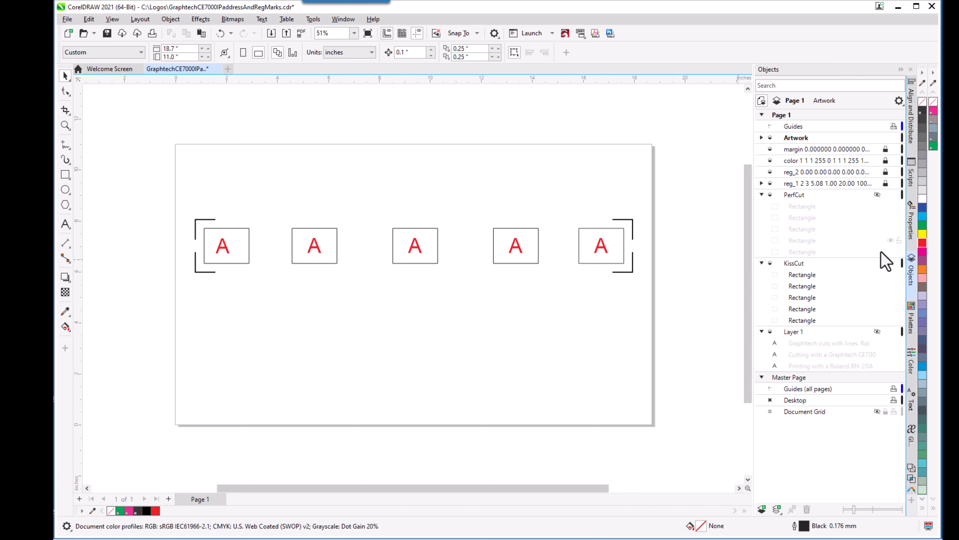
{"action": "left_click", "coordinate": [877, 263]}
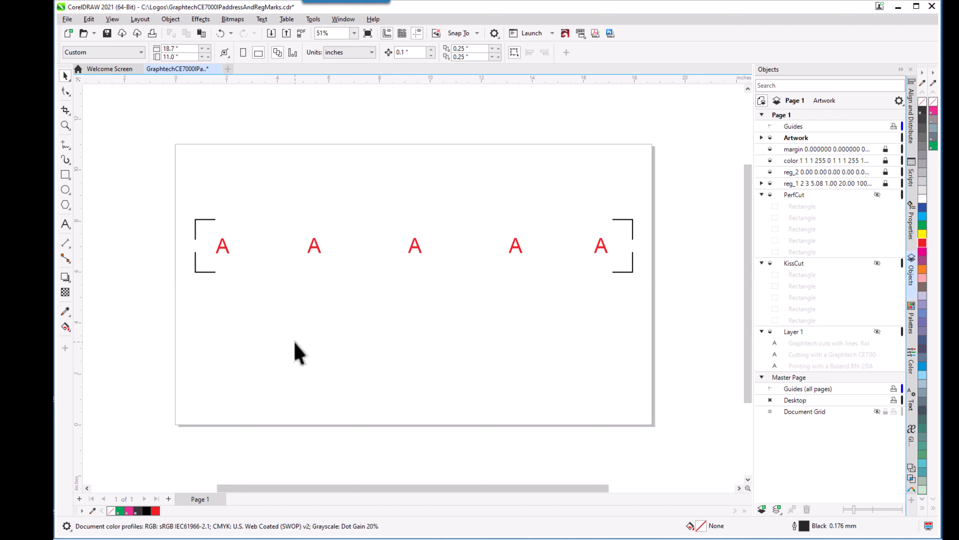
Unlock the reg_1 registration mark layer and select its four corner marks together with the five A letters.
{"action": "left_click_drag", "start_coordinate": [137, 181], "coordinate": [688, 342]}
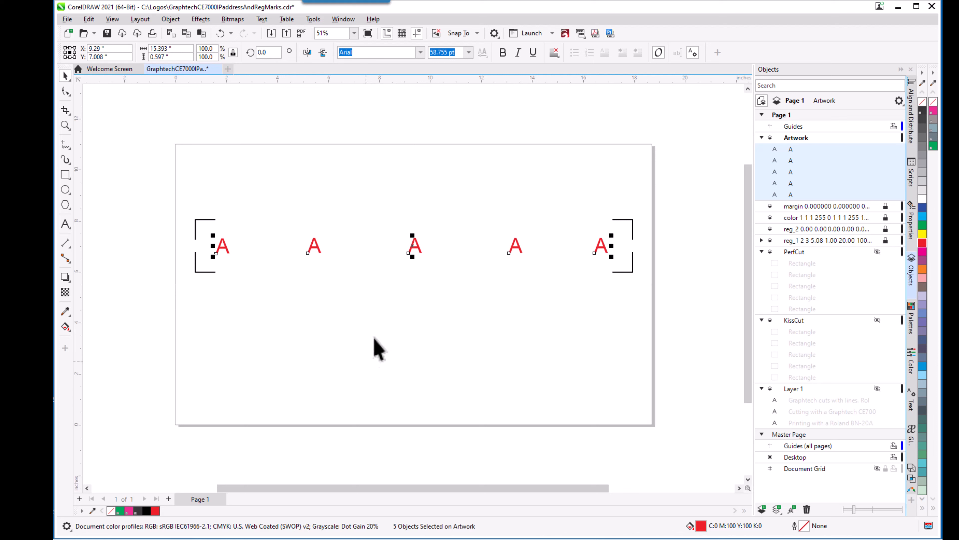
{"action": "left_click", "coordinate": [389, 330]}
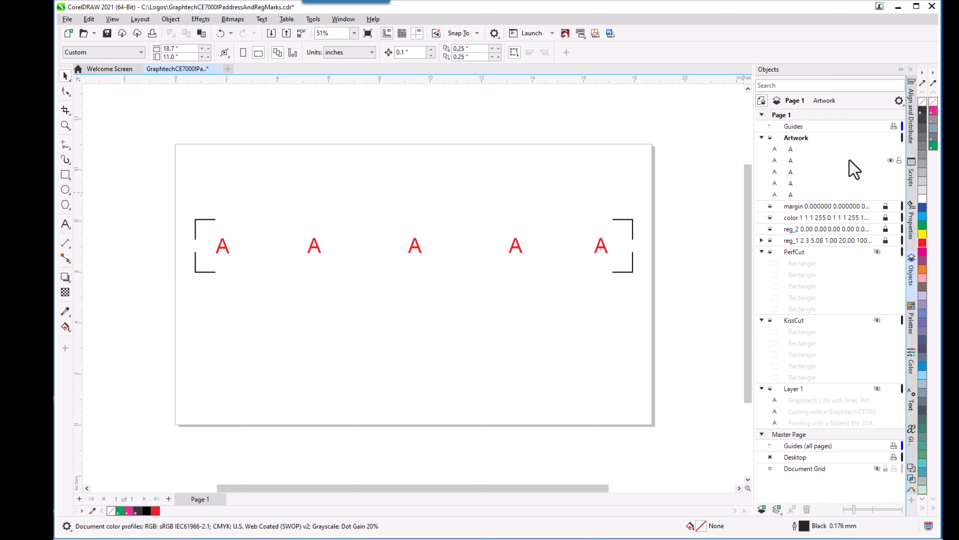
{"action": "left_click", "coordinate": [762, 137]}
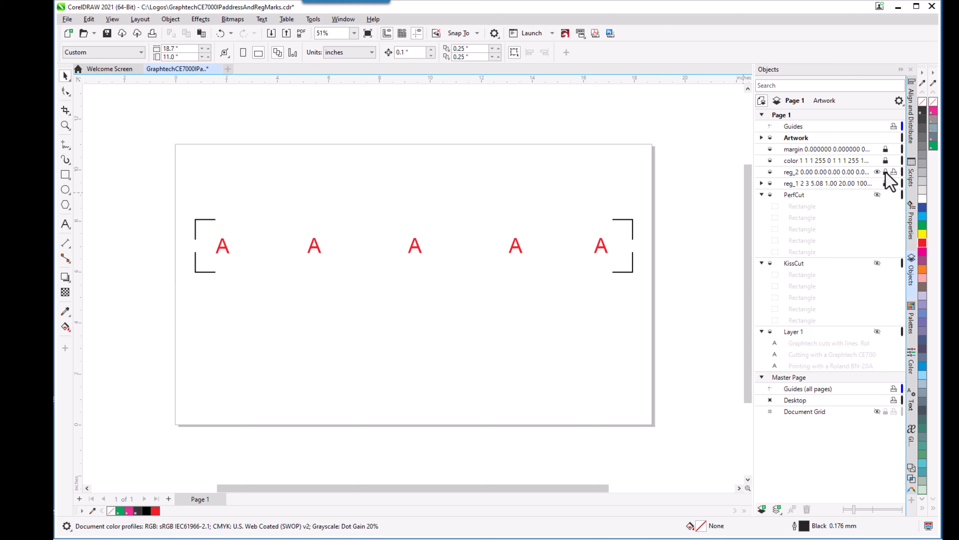
{"action": "left_click", "coordinate": [762, 184]}
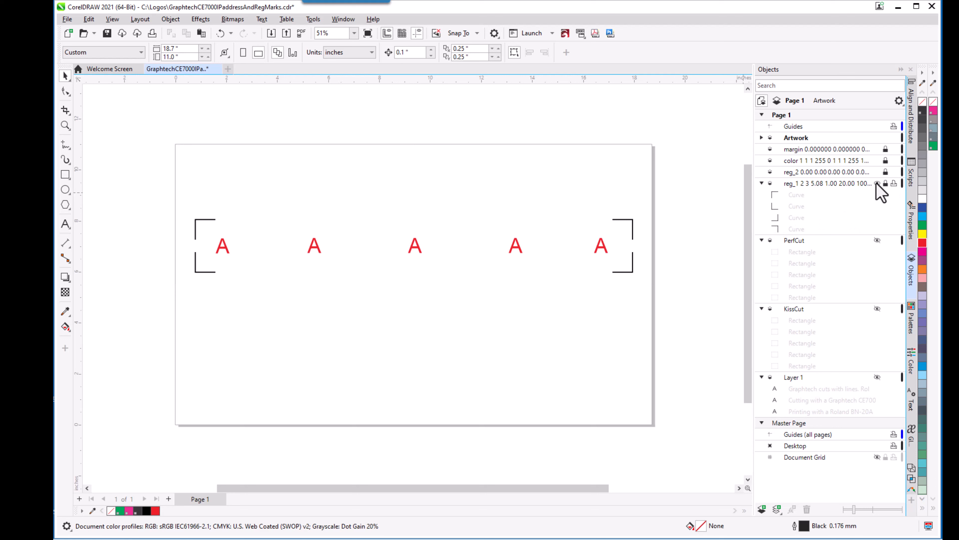
{"action": "left_click", "coordinate": [886, 183]}
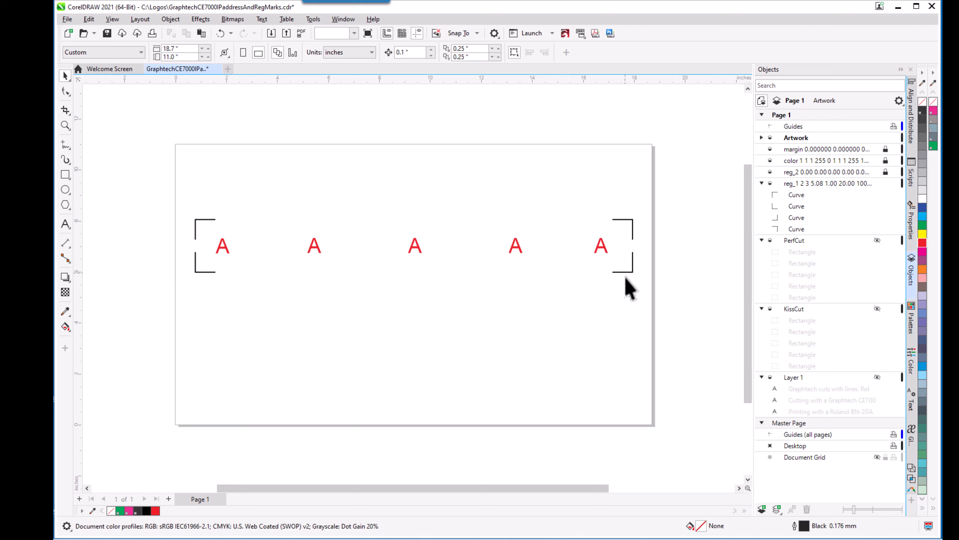
{"action": "left_click", "coordinate": [632, 271]}
{"action": "left_click", "coordinate": [501, 349]}
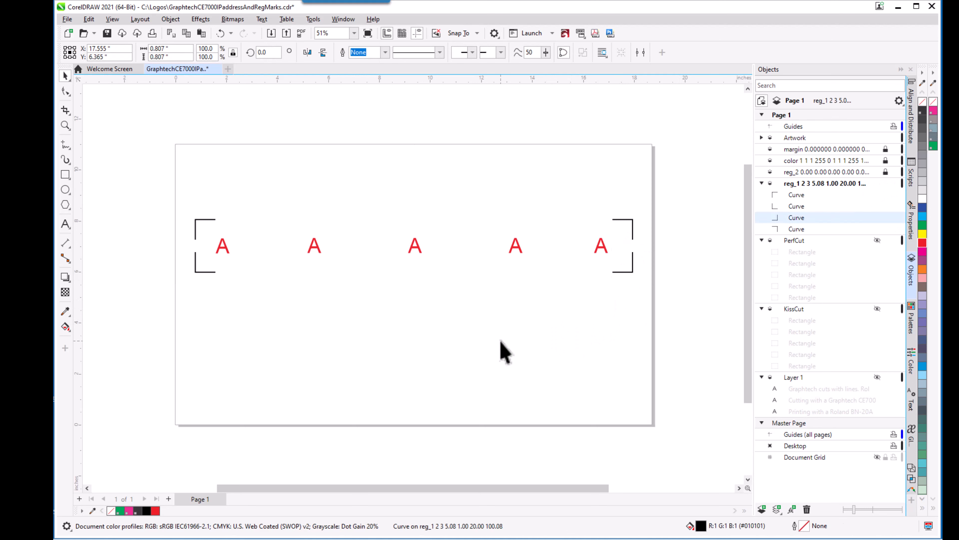
{"action": "left_click_drag", "start_coordinate": [141, 189], "coordinate": [698, 332]}
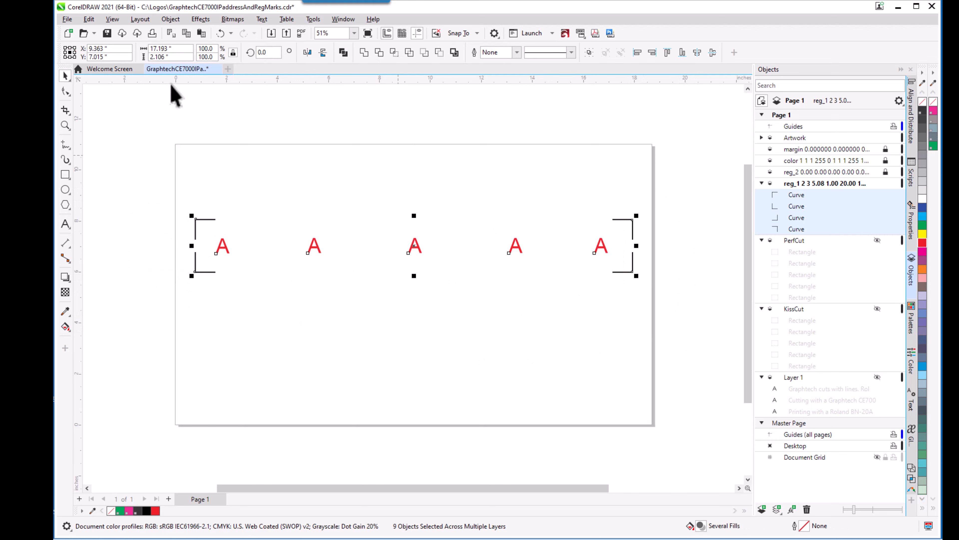
Try to set up a PDF export to Local Disk (C:) for only the selected letters and registration marks, without exporting it.
{"action": "left_click", "coordinate": [67, 19]}
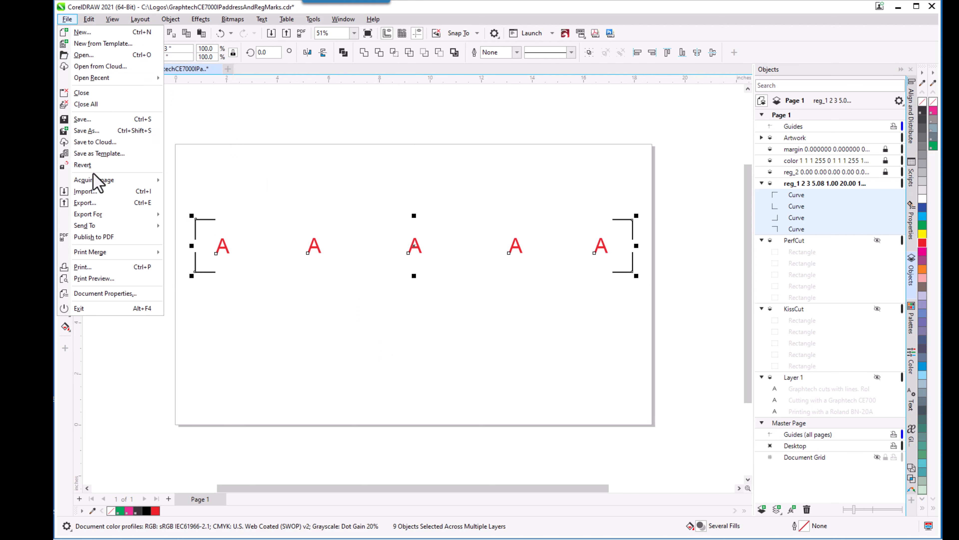
{"action": "left_click", "coordinate": [101, 203]}
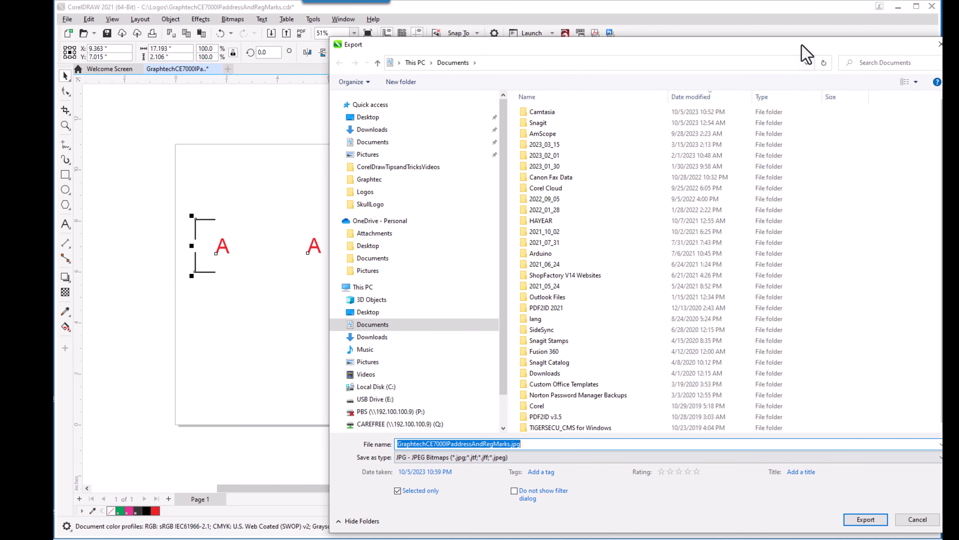
{"action": "left_click_drag", "start_coordinate": [806, 50], "coordinate": [723, 45]}
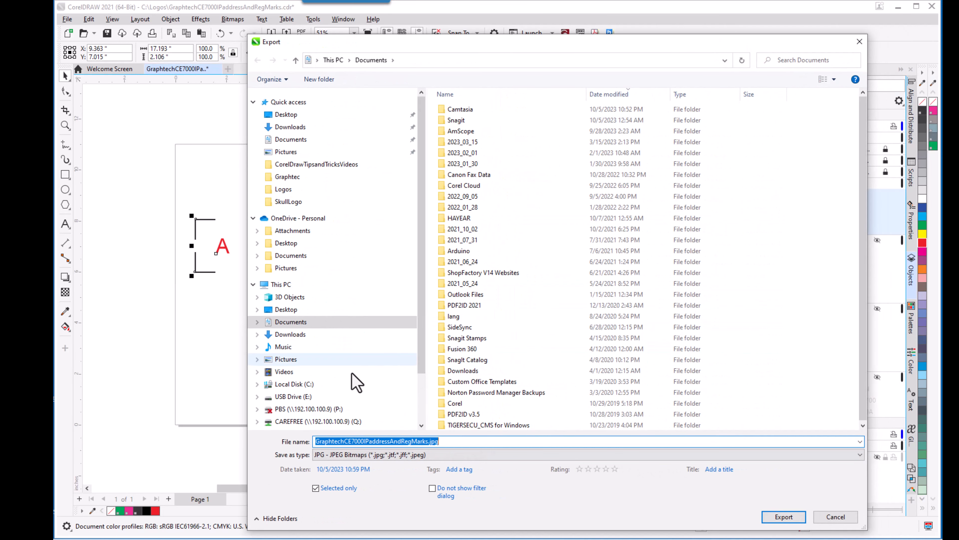
{"action": "left_click", "coordinate": [345, 385]}
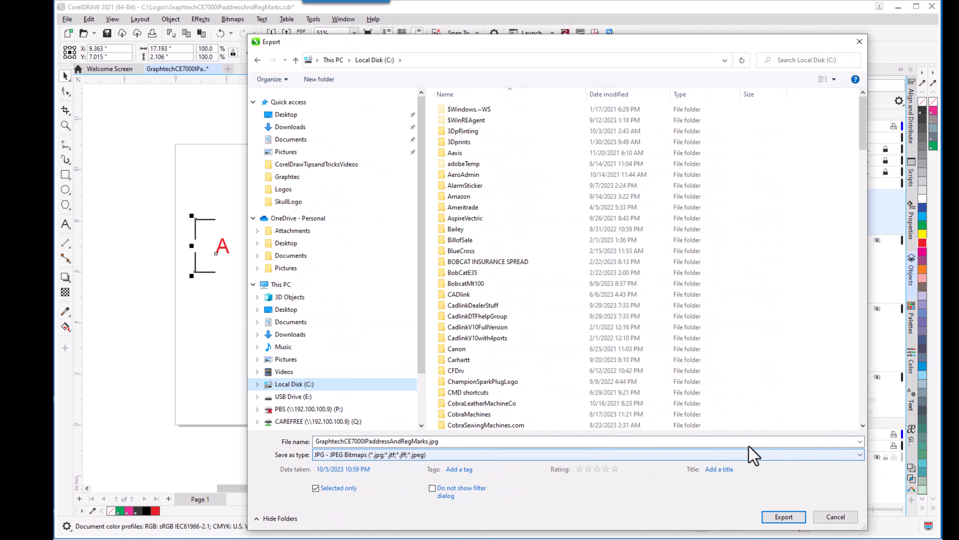
{"action": "left_click", "coordinate": [860, 456]}
{"action": "left_click", "coordinate": [860, 456]}
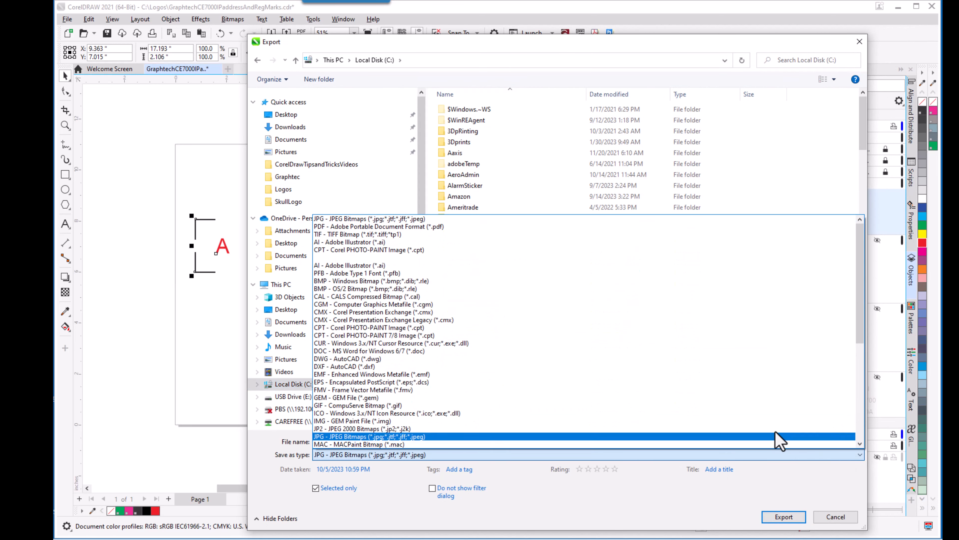
{"action": "left_click", "coordinate": [355, 226]}
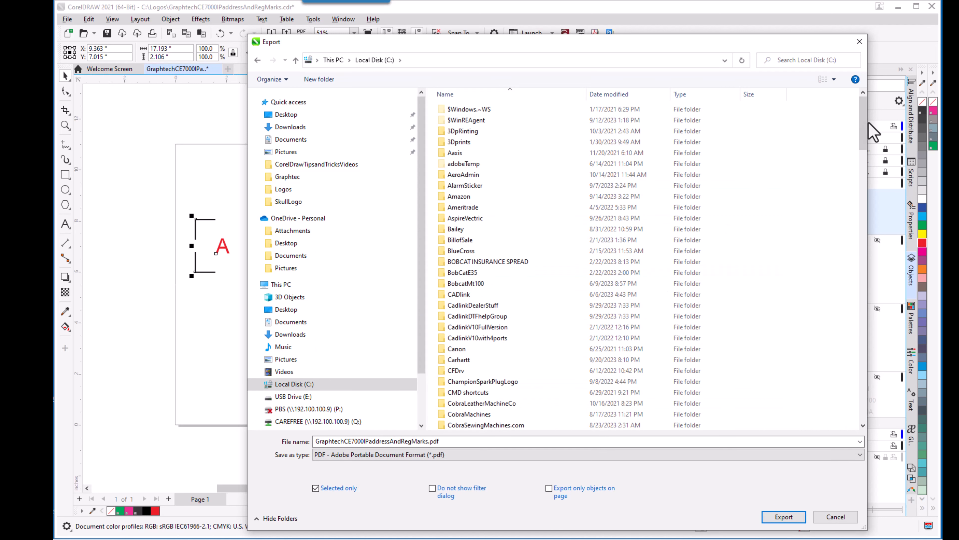
{"action": "left_click", "coordinate": [859, 41]}
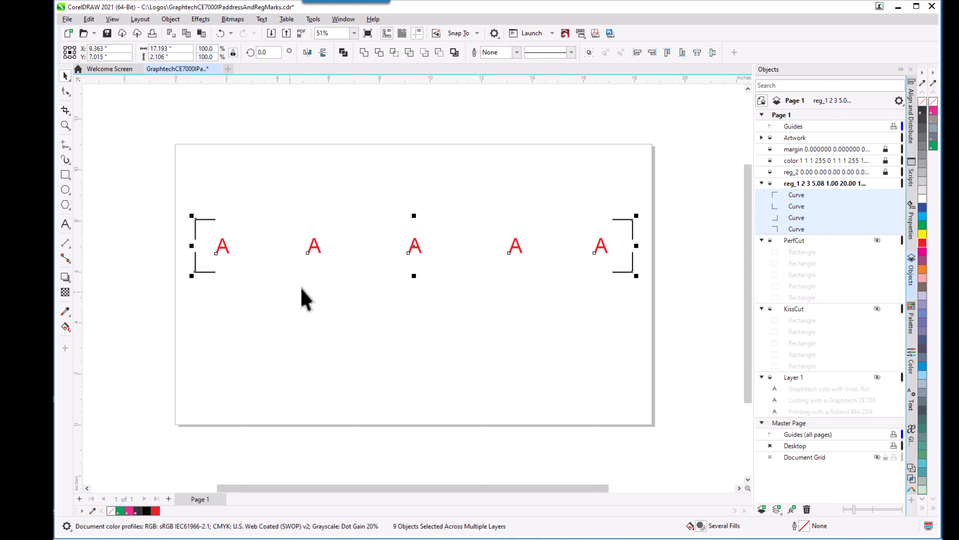
{"action": "left_click", "coordinate": [516, 185]}
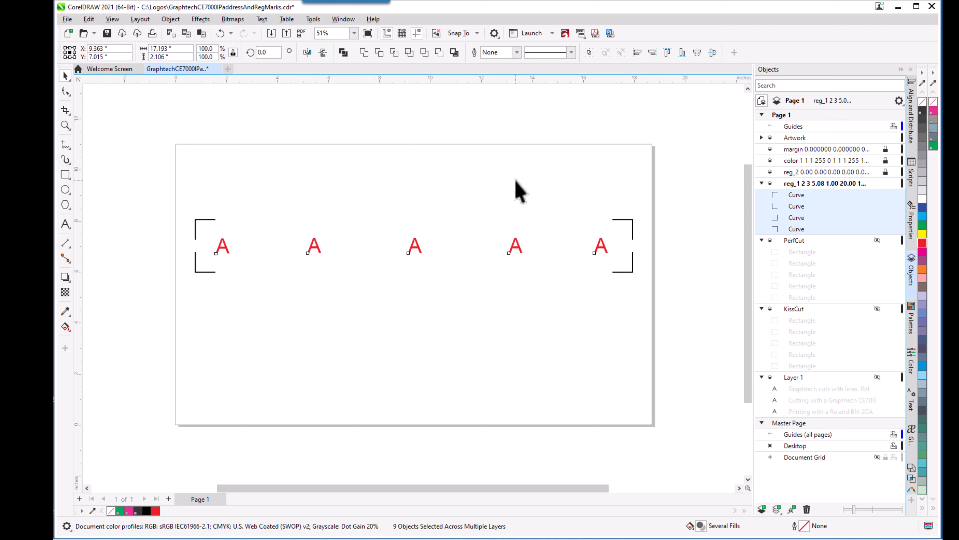
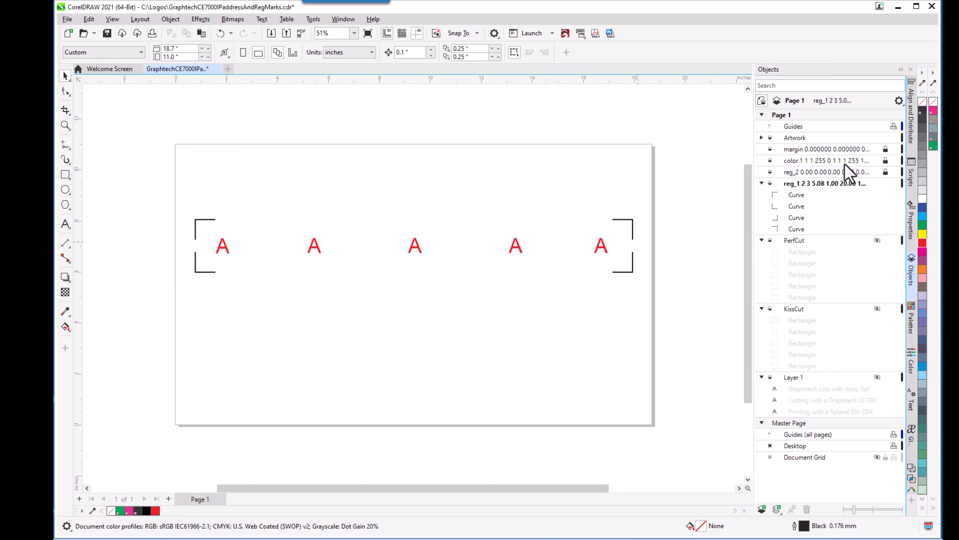
Hide the Artwork layer and show the PerfCut and KissCut layers again.
{"action": "left_click", "coordinate": [877, 137]}
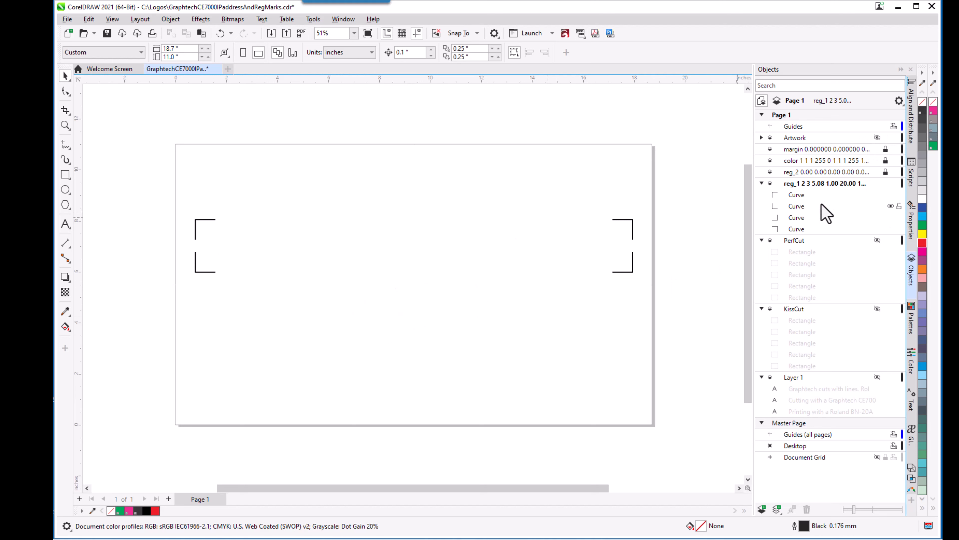
{"action": "left_click", "coordinate": [877, 240]}
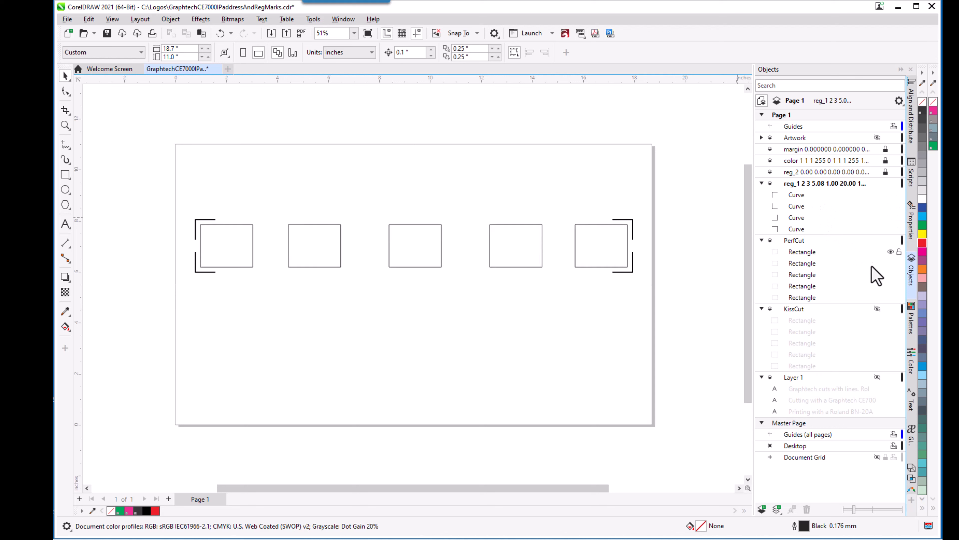
{"action": "left_click", "coordinate": [877, 309]}
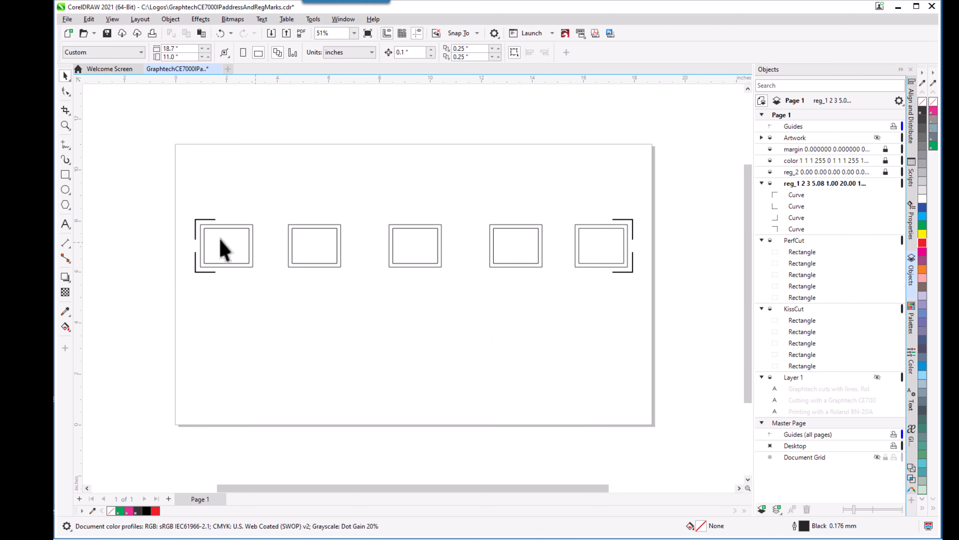
Select all cut rectangles with the registration marks, send them to Cutting Master 5 and maximize its window.
{"action": "left_click_drag", "start_coordinate": [140, 183], "coordinate": [696, 322]}
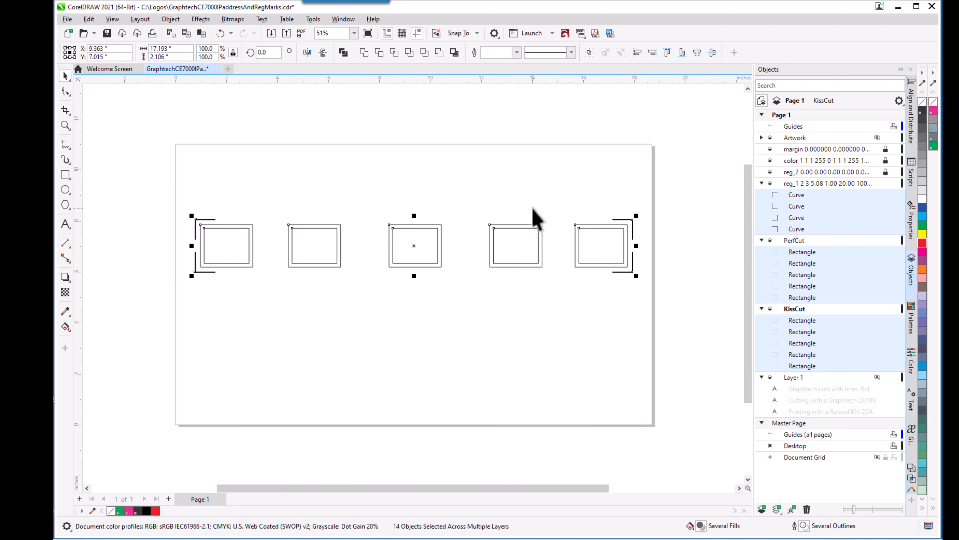
{"action": "left_click", "coordinate": [552, 33]}
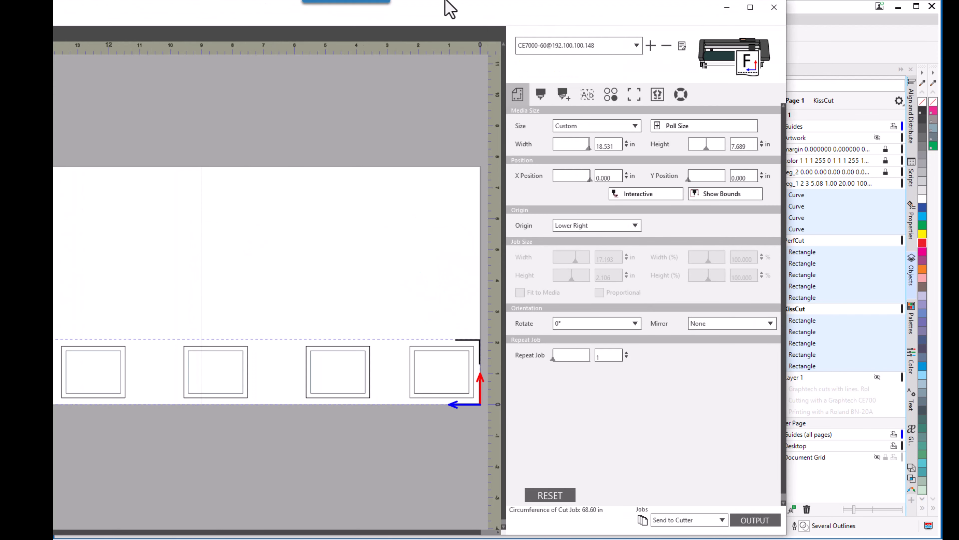
{"action": "double_click", "coordinate": [431, 15]}
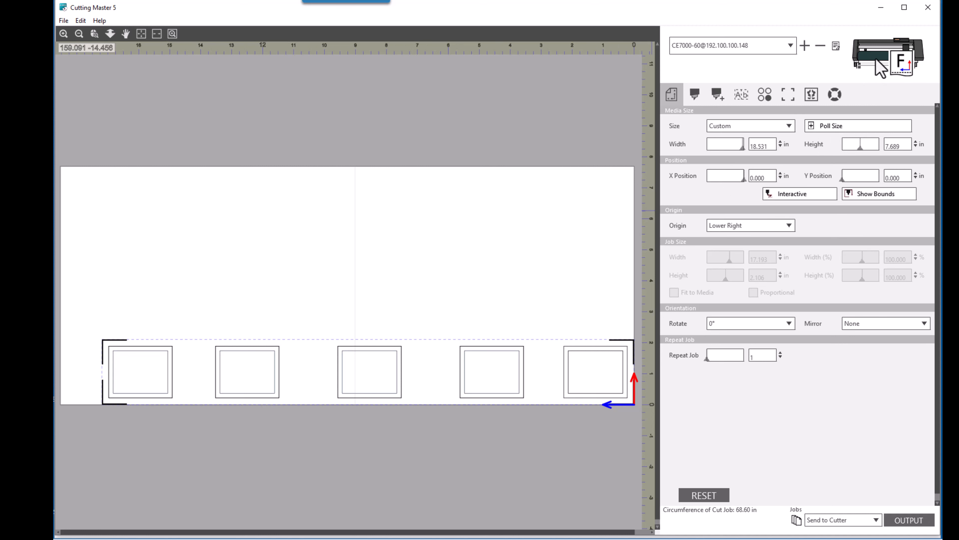
Test the LAN connection to the CE7000-60 cutter from its settings and close them without changes.
{"action": "left_click", "coordinate": [837, 46]}
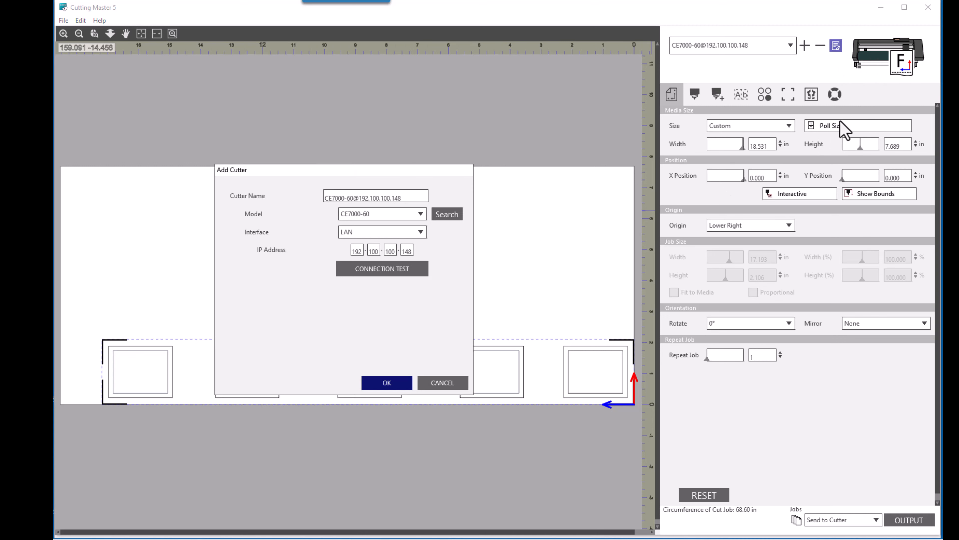
{"action": "left_click", "coordinate": [395, 268]}
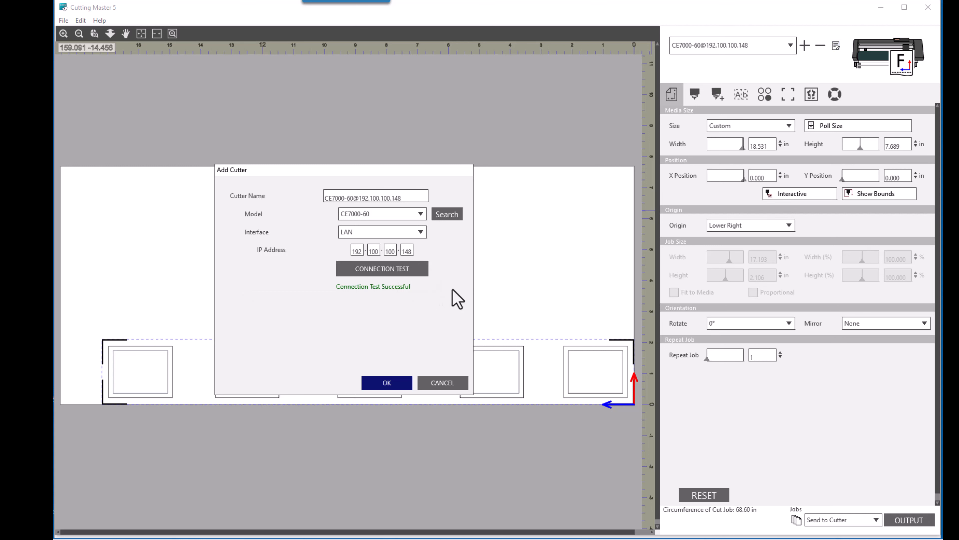
{"action": "left_click", "coordinate": [435, 384]}
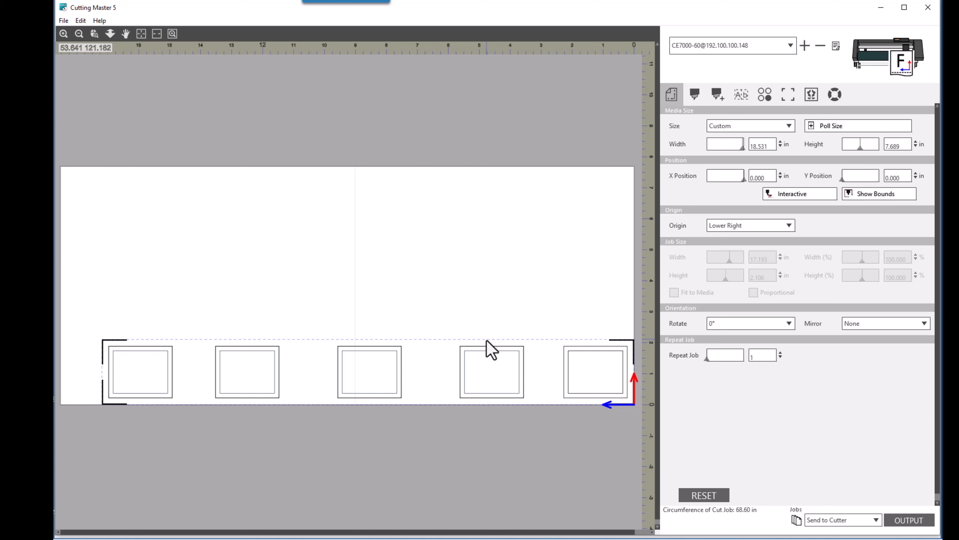
Shift the cut job on the media to a Y position of 0.617 in, show its bounds and poll the media size.
{"action": "left_click_drag", "start_coordinate": [483, 351], "coordinate": [438, 356]}
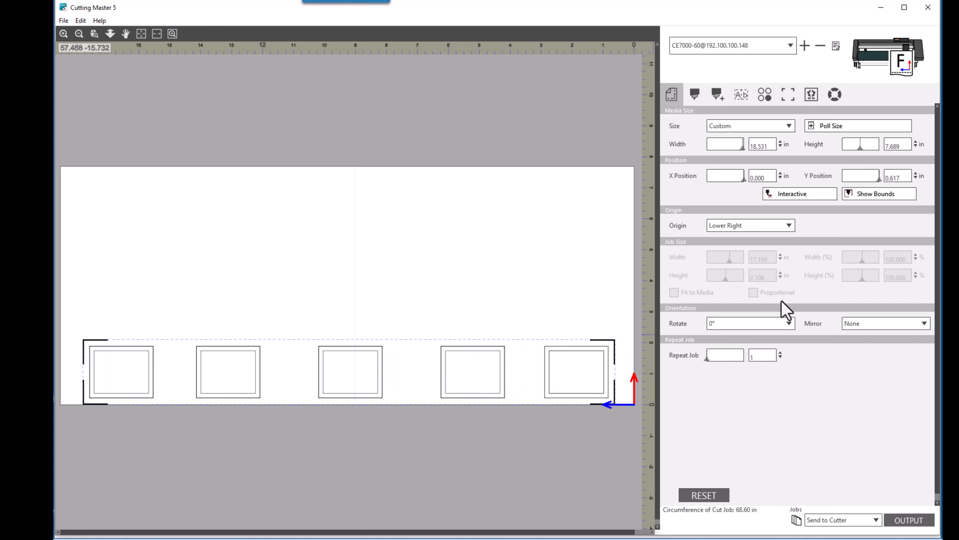
{"action": "left_click", "coordinate": [873, 193]}
{"action": "mouse_move", "coordinate": [878, 179]}
{"action": "left_mouse_down"}
{"action": "mouse_move", "coordinate": [841, 191]}
{"action": "mouse_move", "coordinate": [880, 193]}
{"action": "mouse_move", "coordinate": [843, 190]}
{"action": "mouse_move", "coordinate": [890, 183]}
{"action": "left_mouse_up"}
{"action": "left_click", "coordinate": [842, 127]}
{"action": "left_click", "coordinate": [848, 127]}
Assign the driver options by layer and order the layers so KissCut is cut before PerfCut.
{"action": "left_click", "coordinate": [695, 94]}
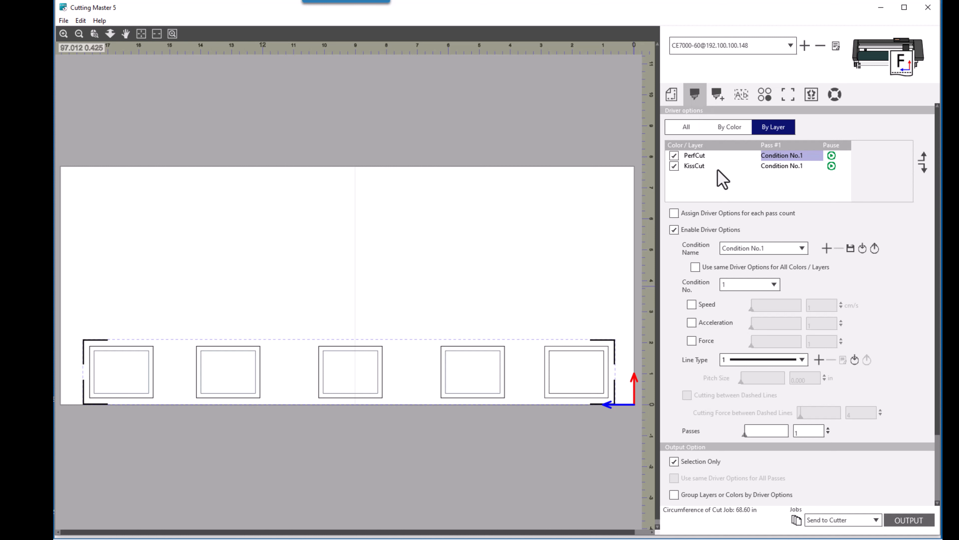
{"action": "left_click", "coordinate": [718, 97]}
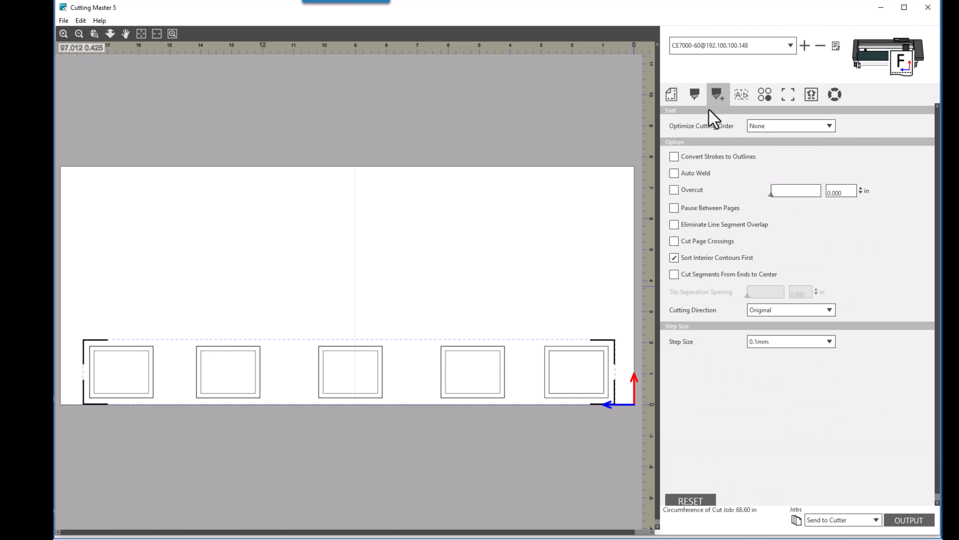
{"action": "left_click", "coordinate": [696, 96]}
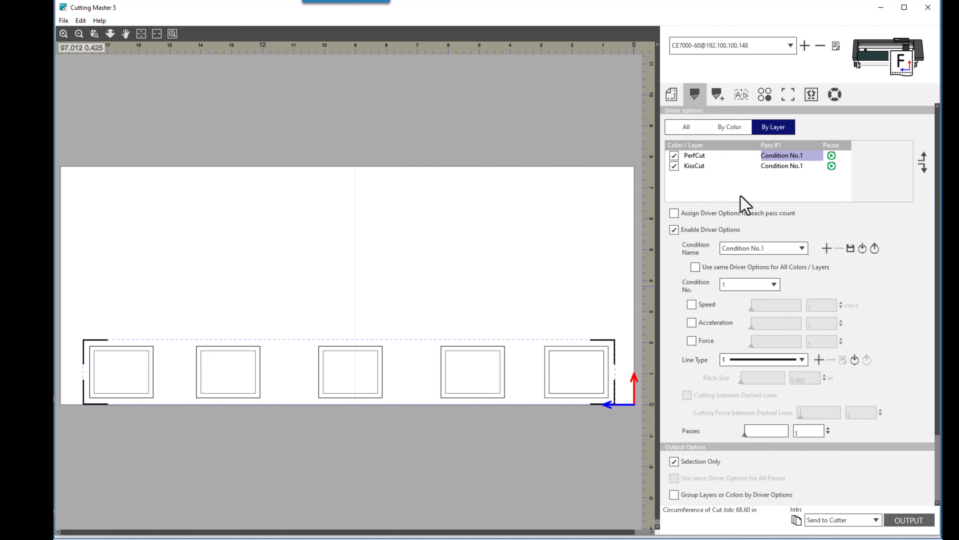
{"action": "left_click", "coordinate": [687, 128]}
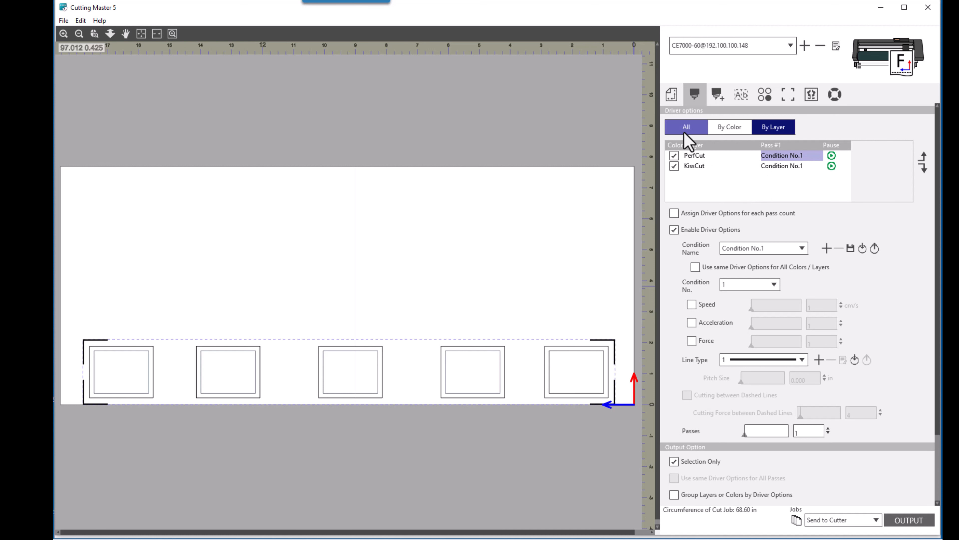
{"action": "left_click", "coordinate": [780, 131]}
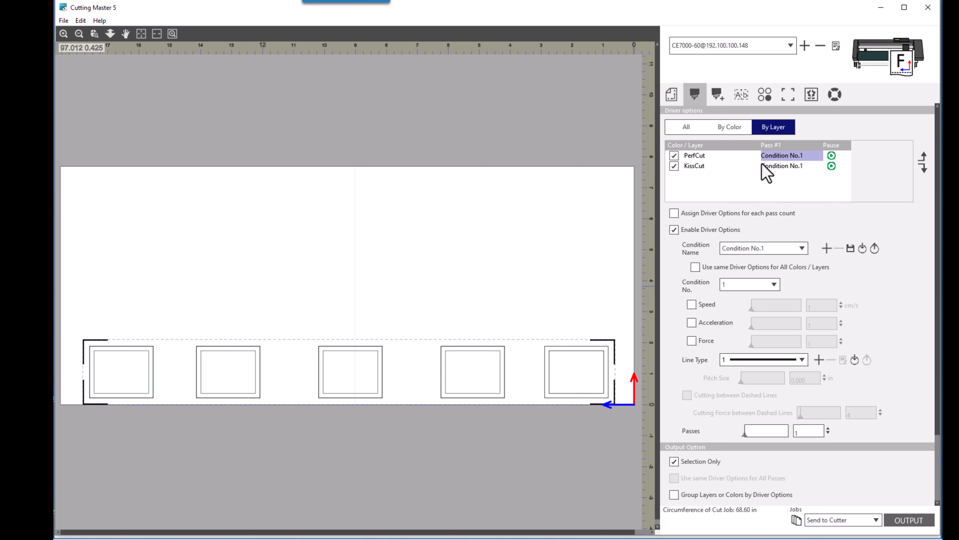
{"action": "left_click", "coordinate": [924, 168]}
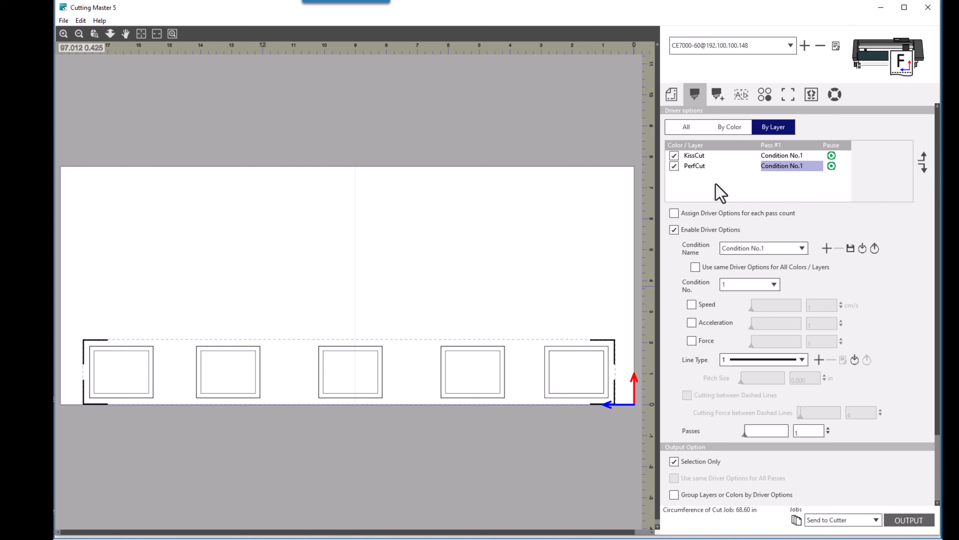
Assign Condition No.2 to the KissCut layer and Condition No.3 to the PerfCut layer.
{"action": "left_click", "coordinate": [702, 154]}
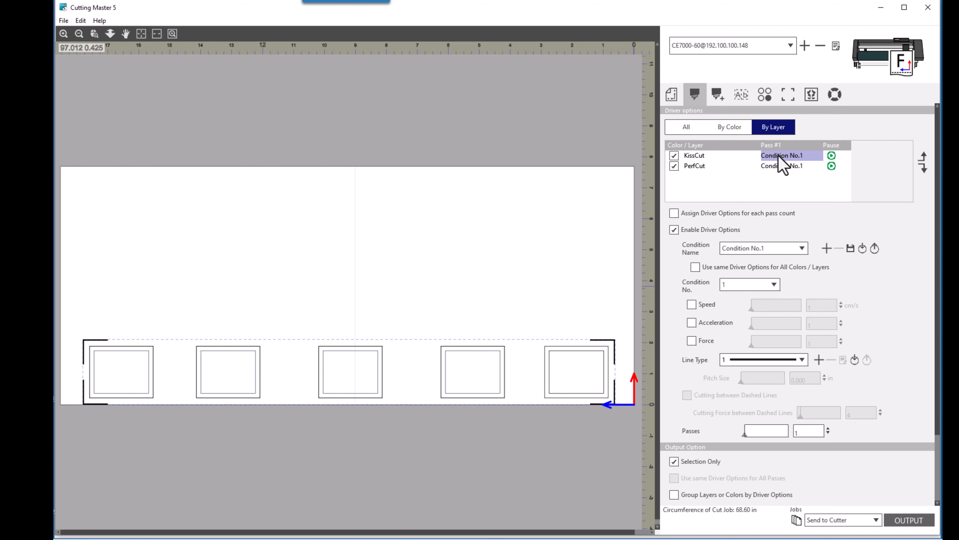
{"action": "left_click", "coordinate": [802, 249]}
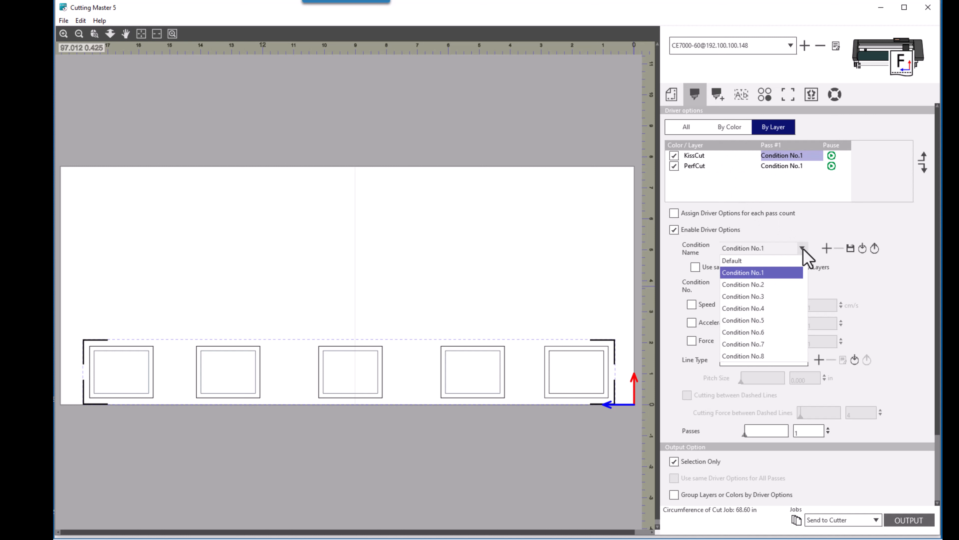
{"action": "left_click", "coordinate": [762, 285]}
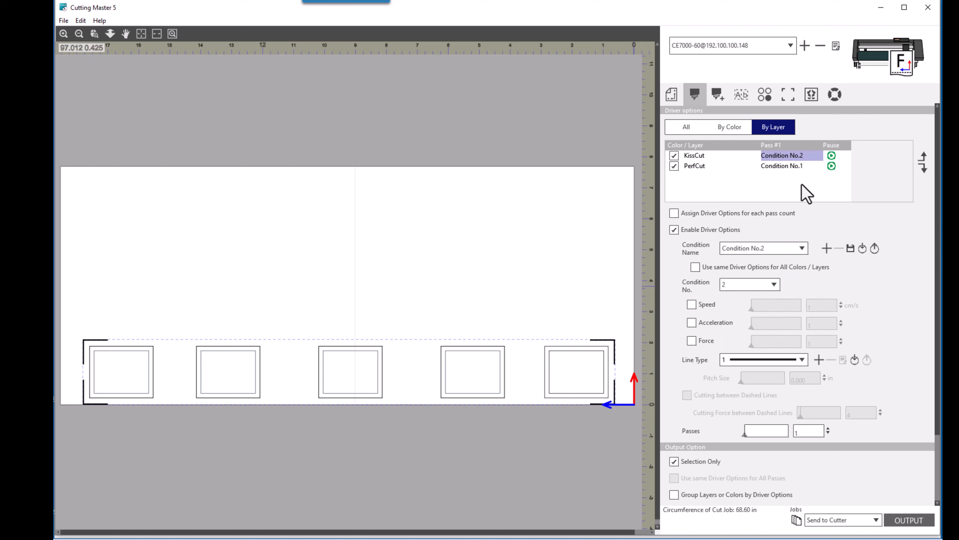
{"action": "left_click", "coordinate": [783, 166]}
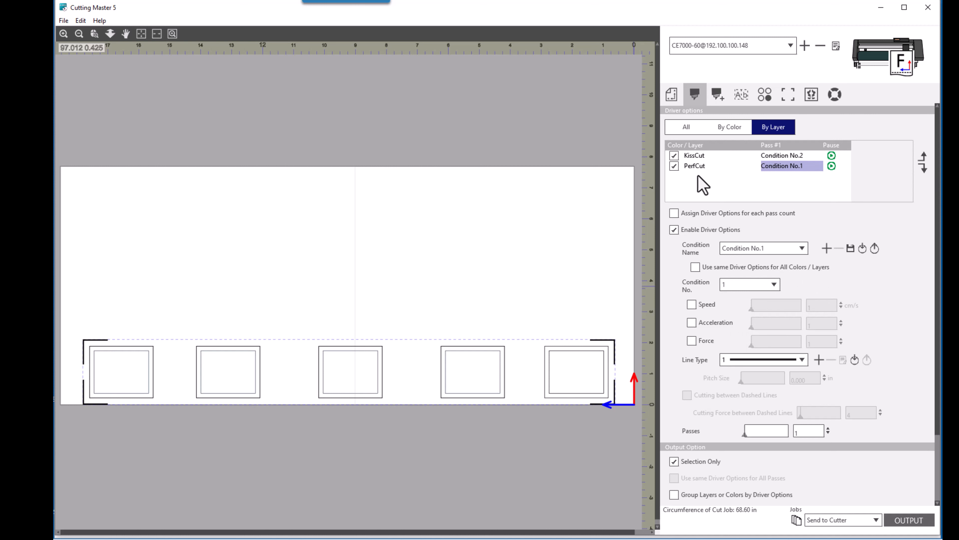
{"action": "left_click", "coordinate": [802, 249]}
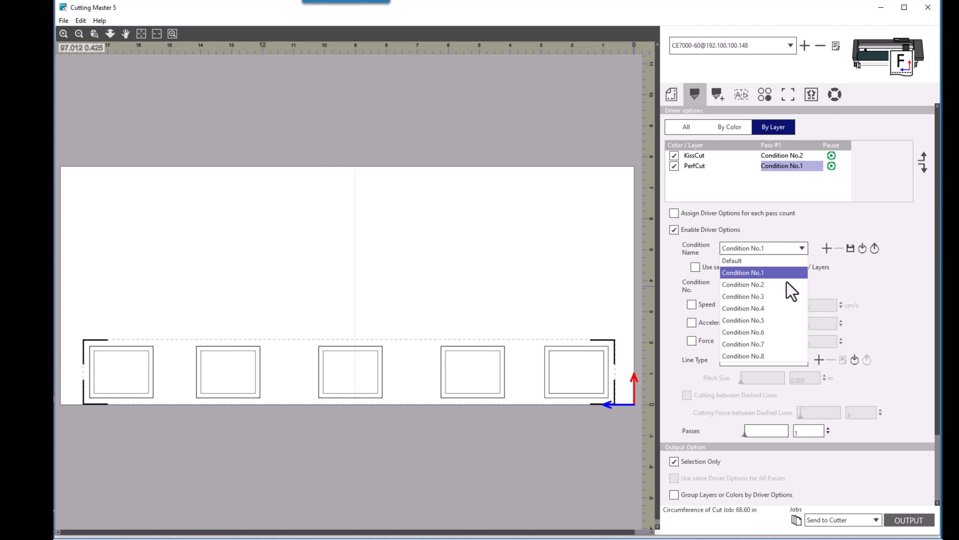
{"action": "left_click", "coordinate": [778, 297]}
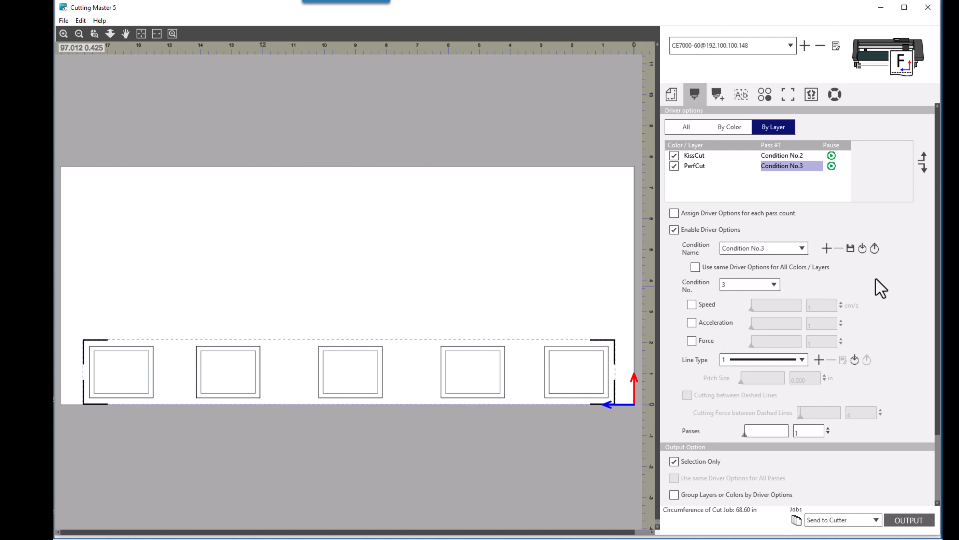
Refresh the cutter's conditions in the Remote Panel Utility, review Conditions No. 3 and No. 2, and close it without applying changes.
{"action": "left_click", "coordinate": [875, 248]}
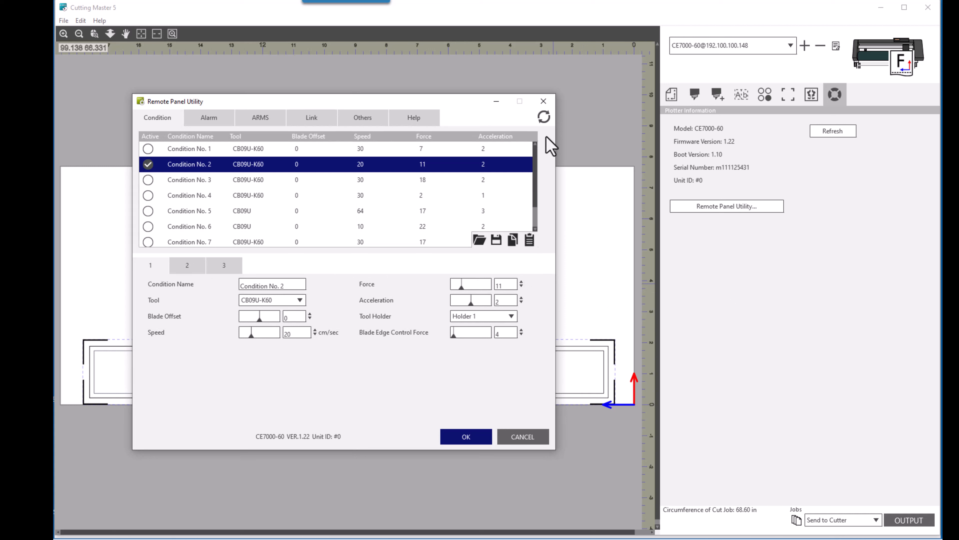
{"action": "left_click", "coordinate": [544, 117]}
{"action": "left_click", "coordinate": [148, 186]}
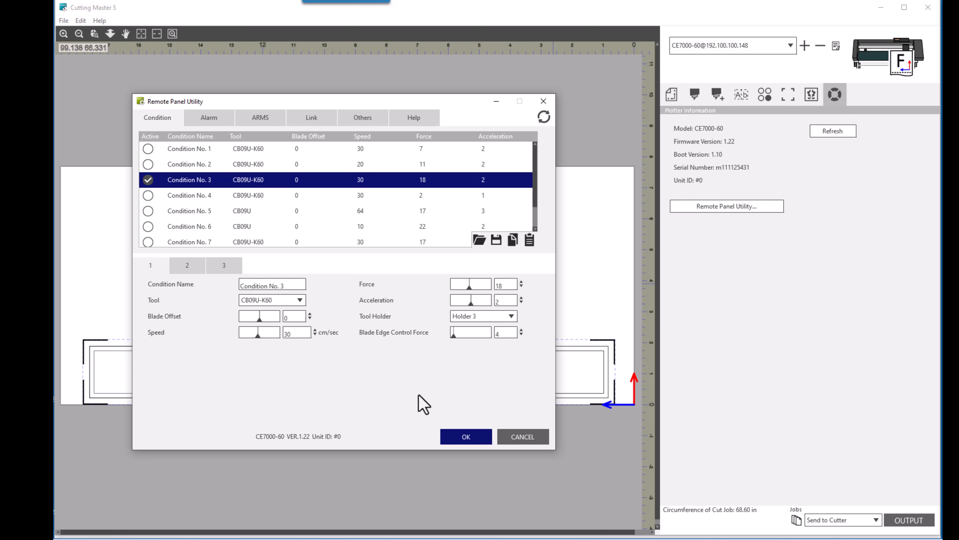
{"action": "left_click", "coordinate": [149, 164]}
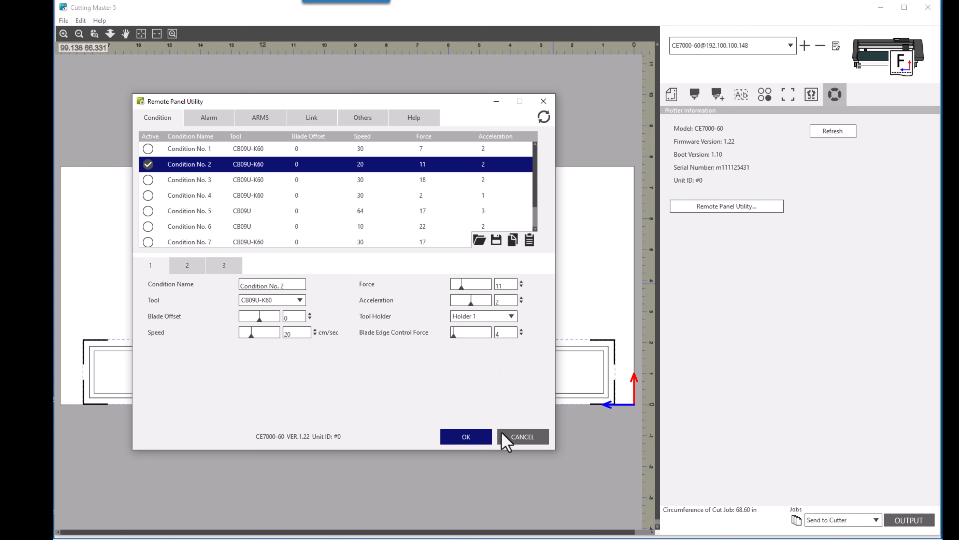
{"action": "left_click", "coordinate": [514, 436]}
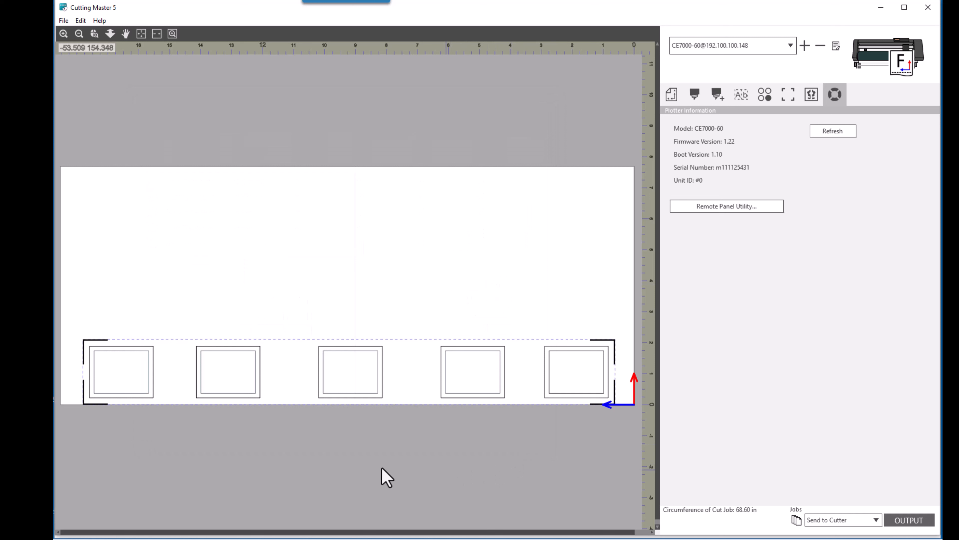